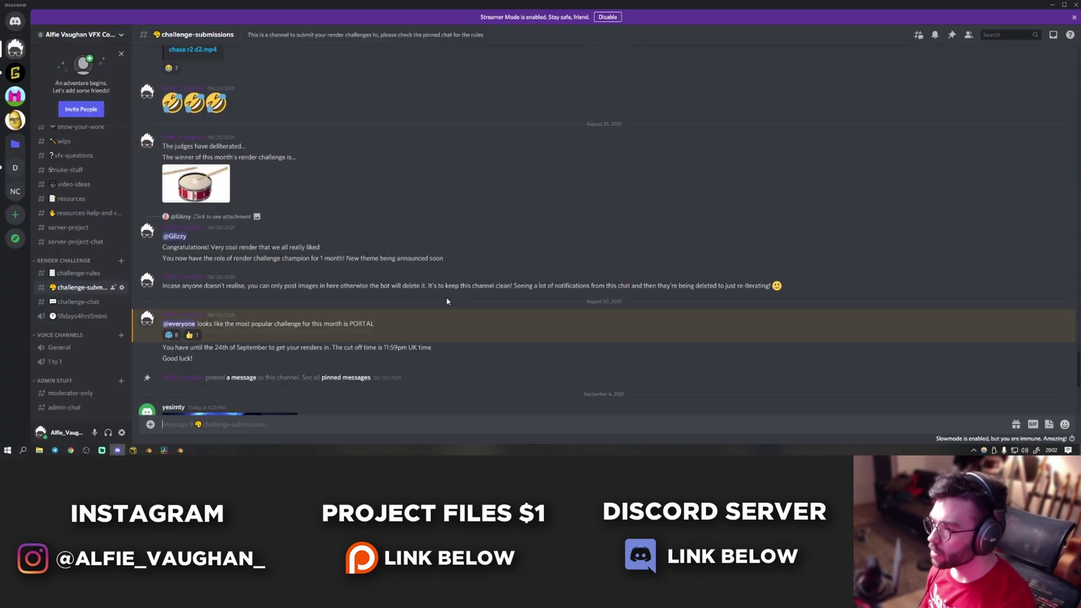
Step: View the robot render and its animation at the workbench in the challenge submissions channel
scroll(446, 301, "up", 20)
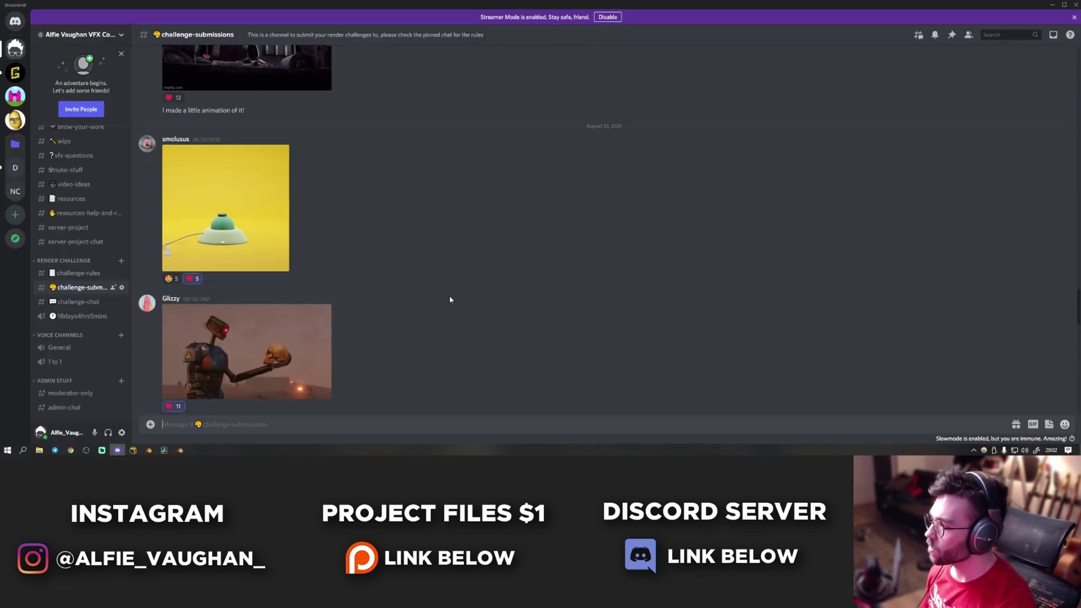
left_click(235, 162)
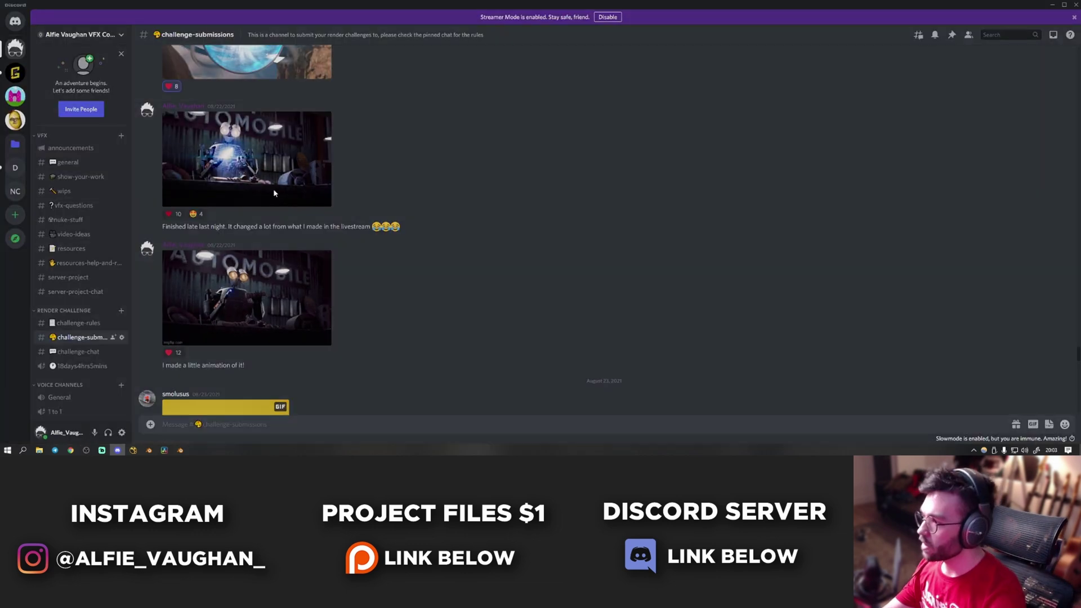
left_click(247, 332)
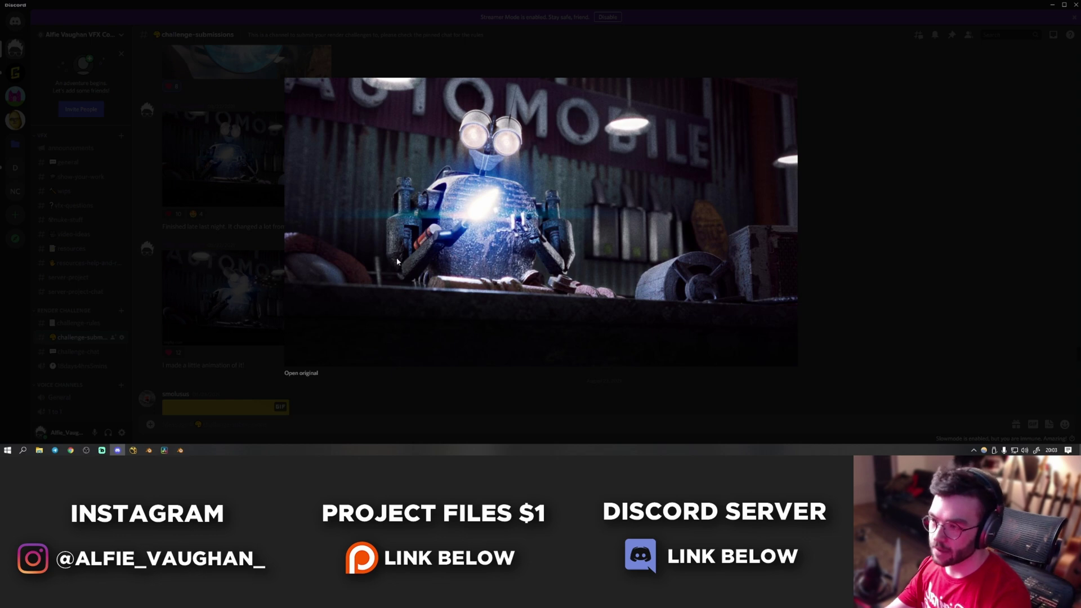
left_click(430, 369)
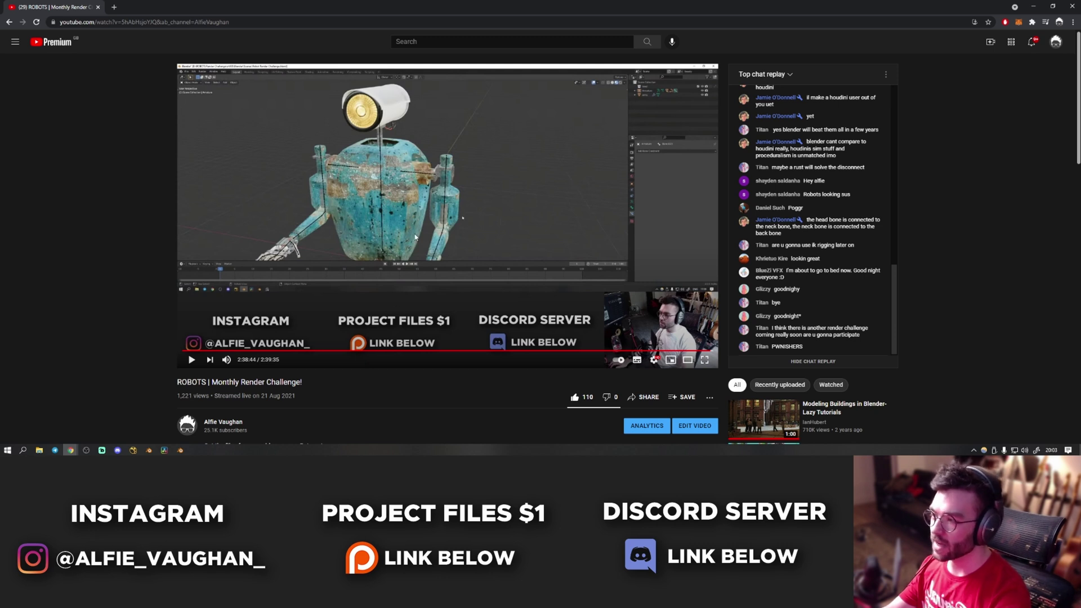
Step: Compare the posted robot renders with the ROBOTS Monthly Render Challenge stream video, and close the video's page
key("alt+Tab")
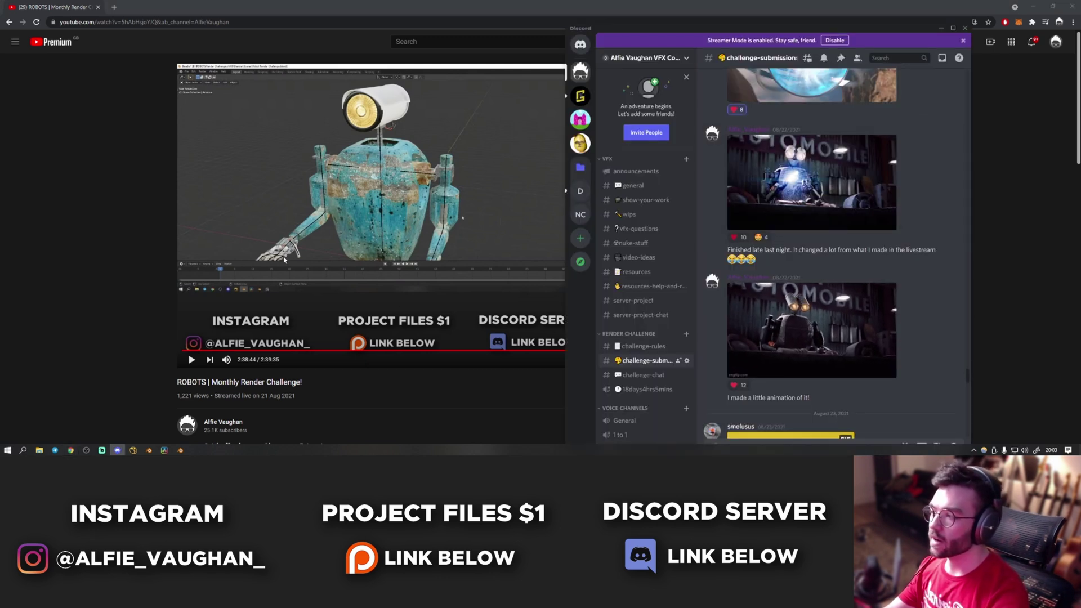
key("alt+Tab")
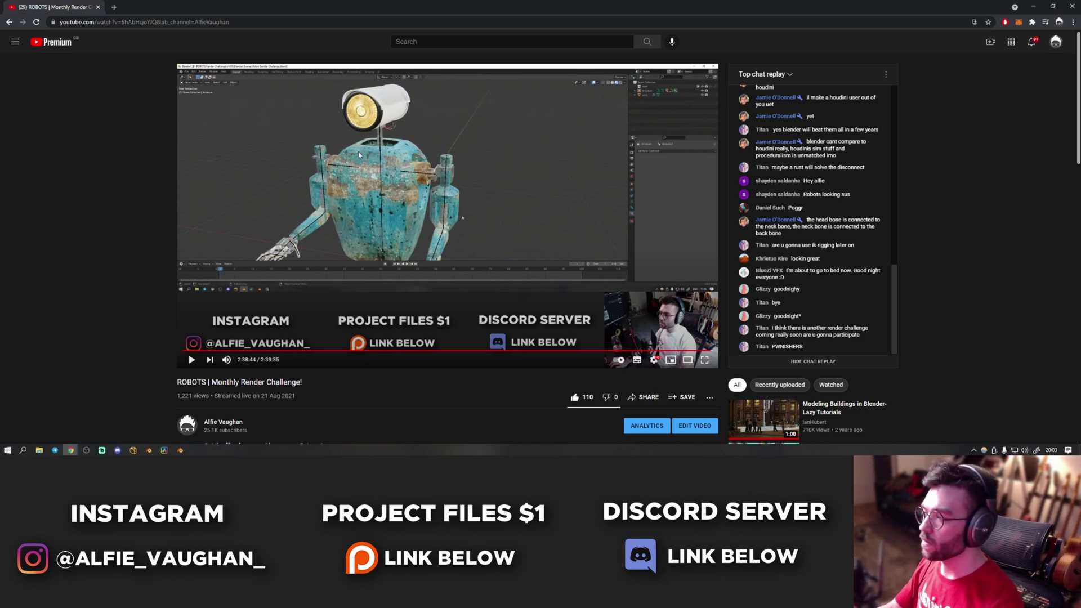
left_click(98, 7)
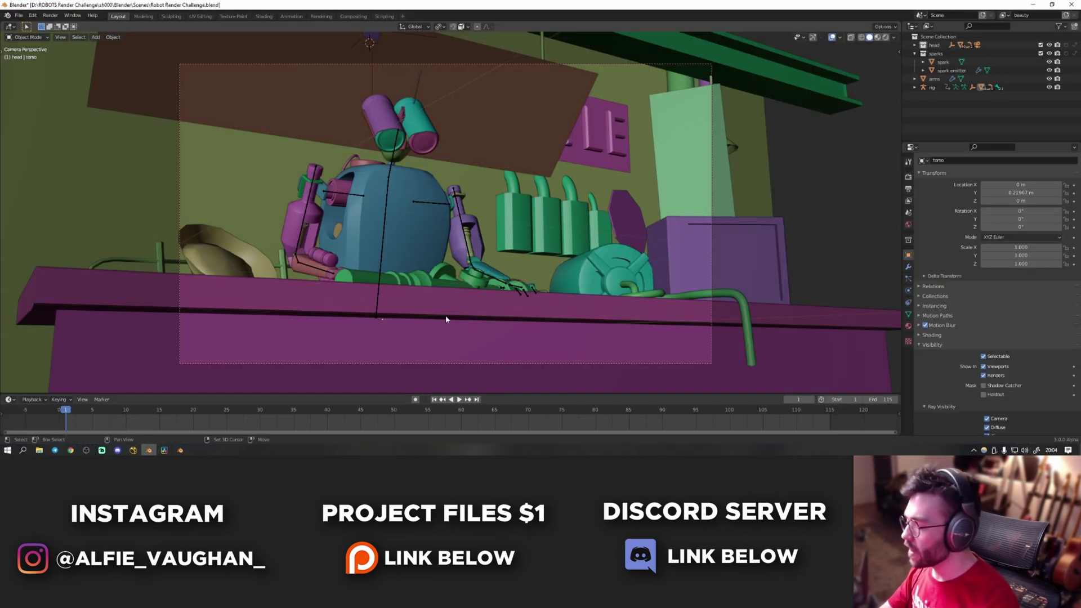
Step: Play the robot shot's animation through the scene camera in Blender
key("space")
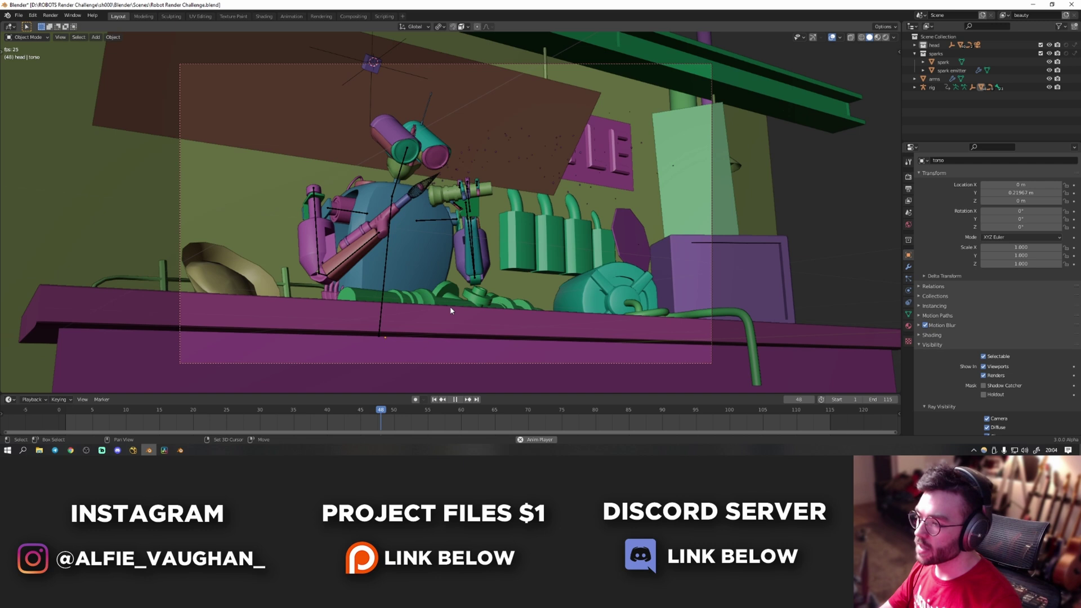
key("space")
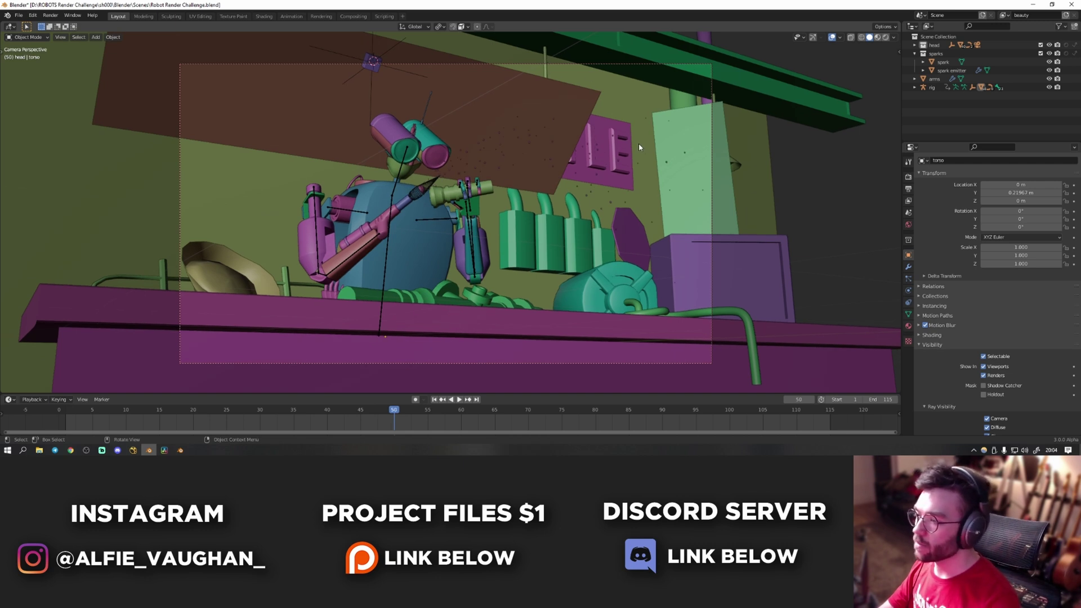
key("space")
key("space")
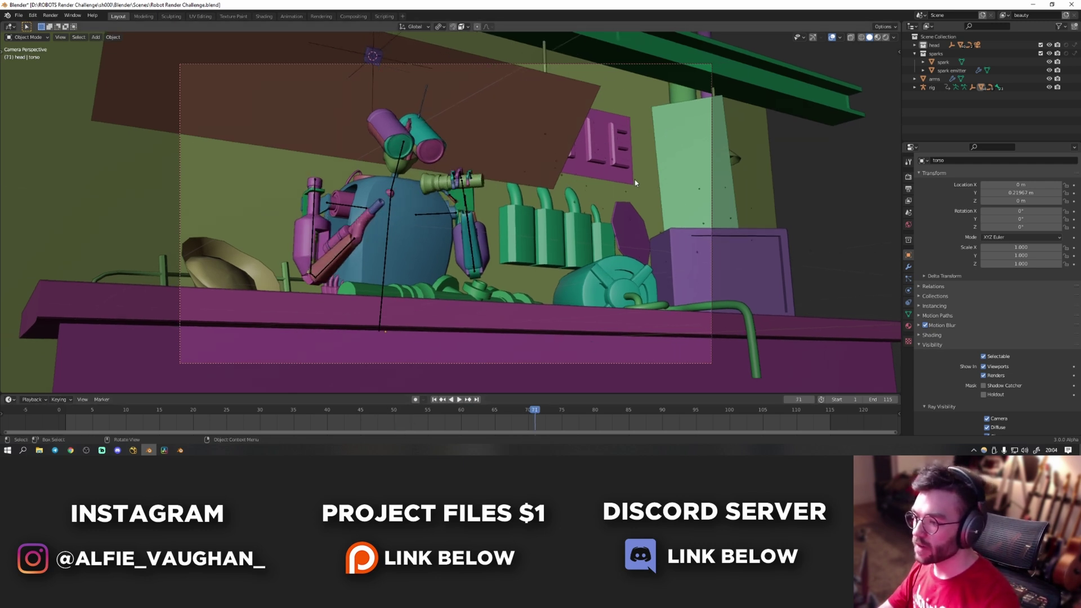
Step: Inspect the props, automobile sign, lamps and straight girder around the robot from outside the camera, and return to the camera view
middle_click_drag(668, 255, 555, 280)
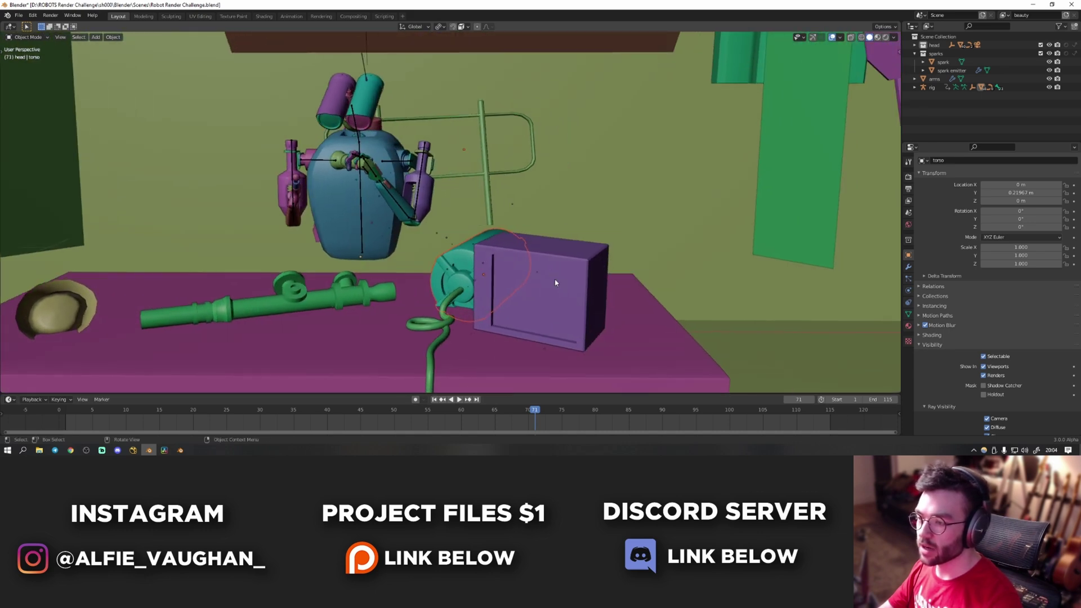
left_click(555, 282)
scroll(605, 230, "down", 3)
middle_click_drag(619, 165, 668, 147, "shift")
left_click(655, 155)
middle_click_drag(668, 148, 621, 184, "shift")
left_click(501, 165)
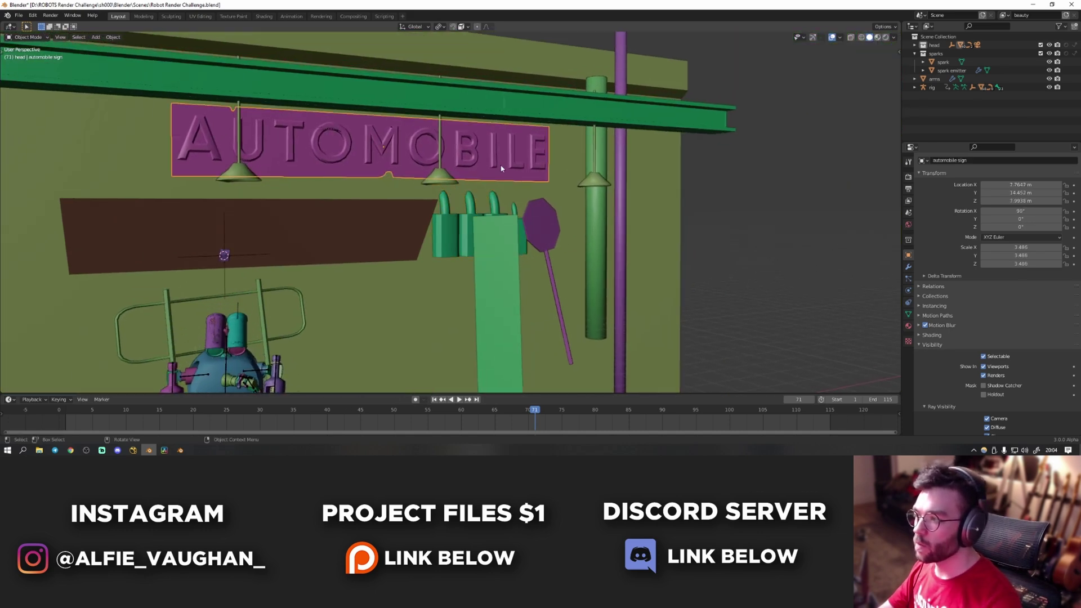
left_click(439, 186)
middle_click_drag(438, 186, 567, 156)
left_click(522, 198)
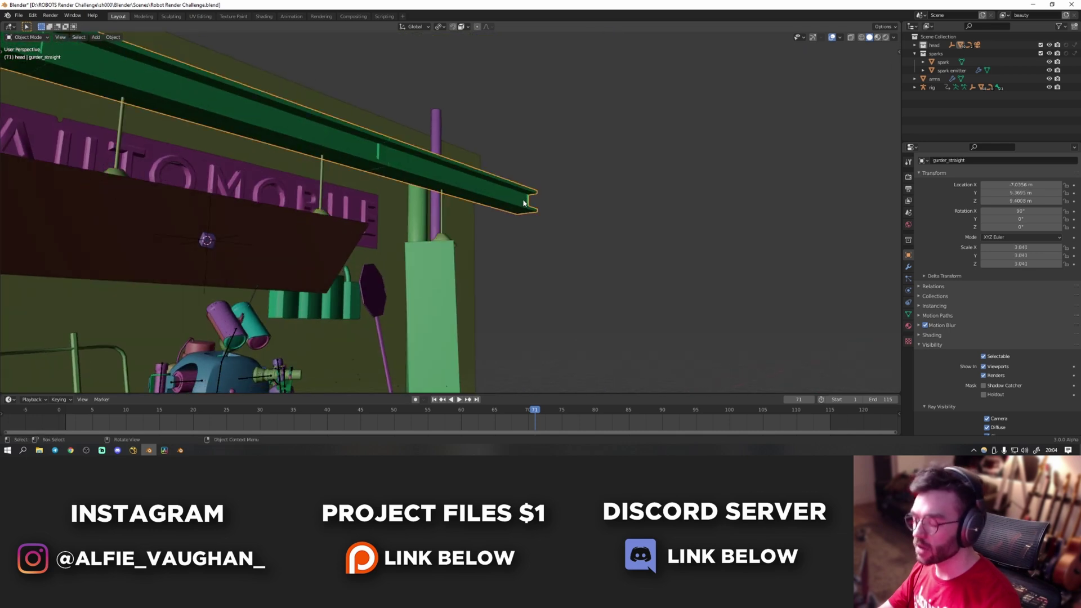
key("KP_0")
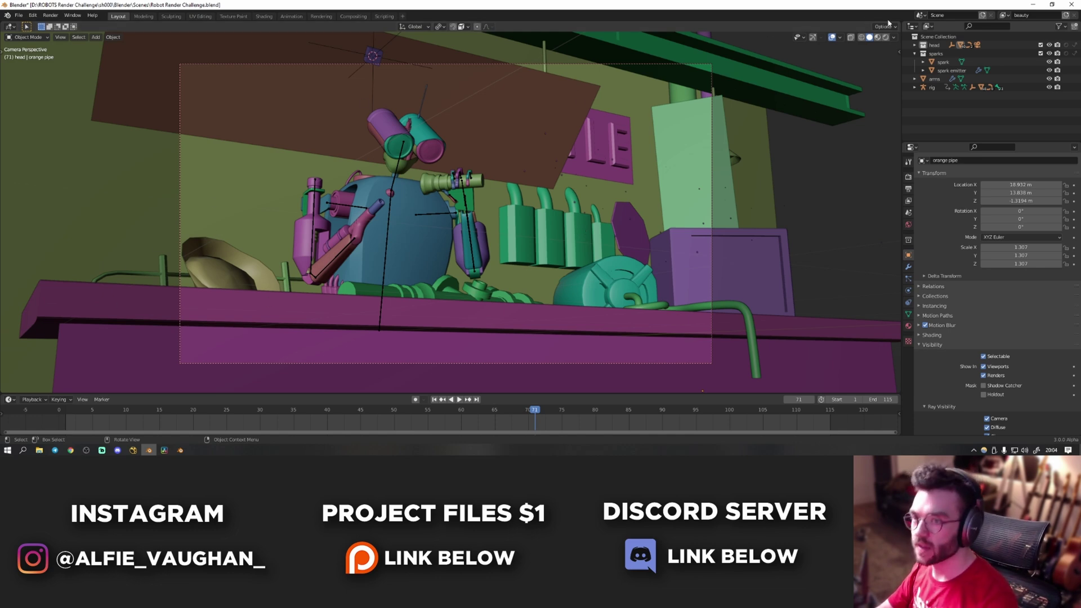
Step: Split the 3D viewport in two and make the new area an Asset Browser showing the Models library
left_click_drag(899, 24, 442, 34)
left_click(451, 27)
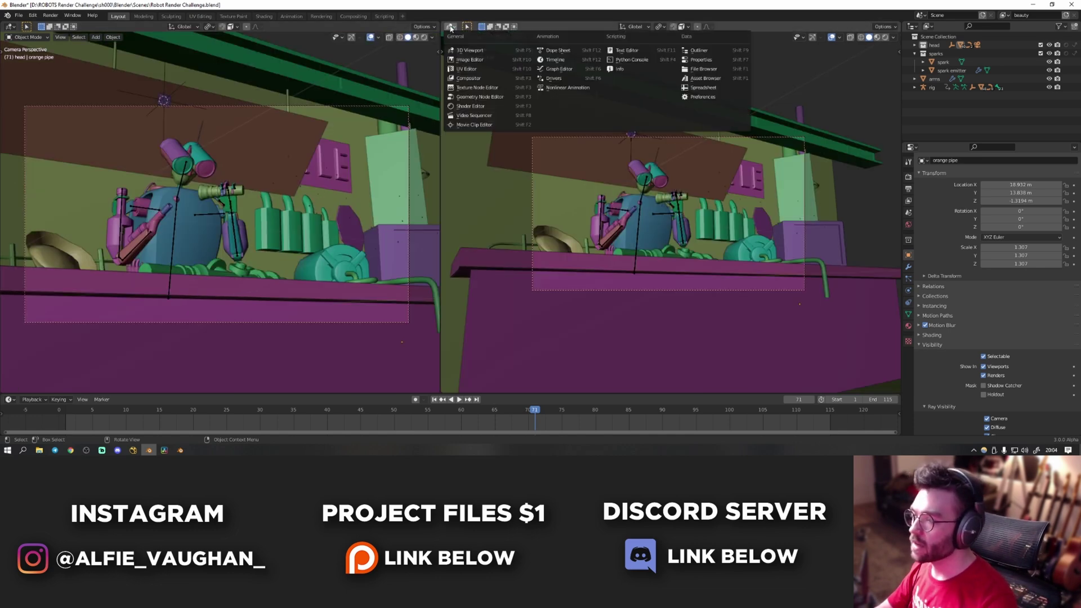
left_click(705, 79)
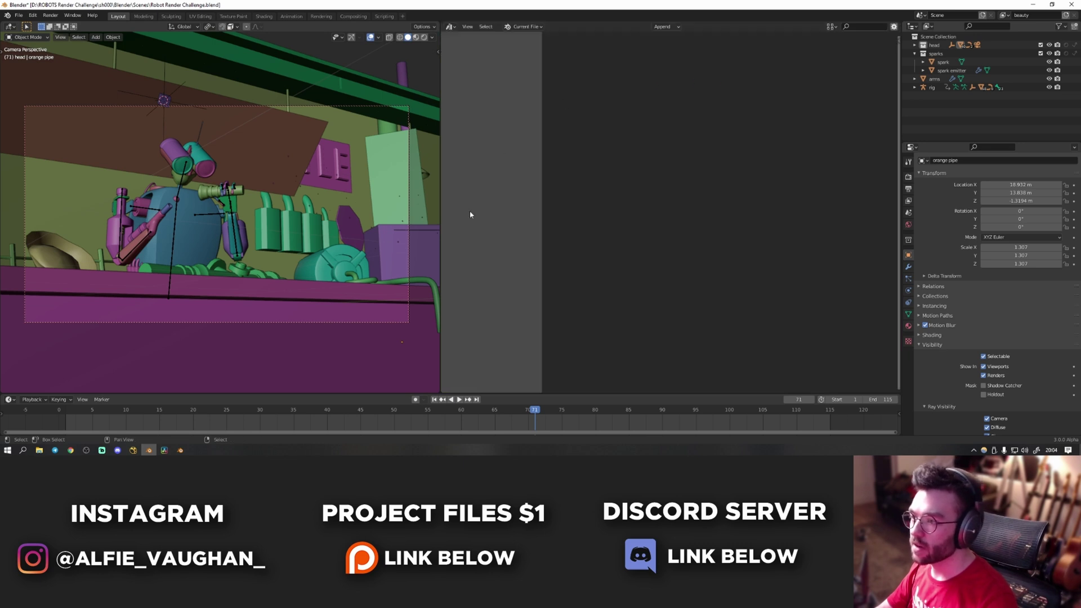
left_click(523, 27)
left_click(514, 59)
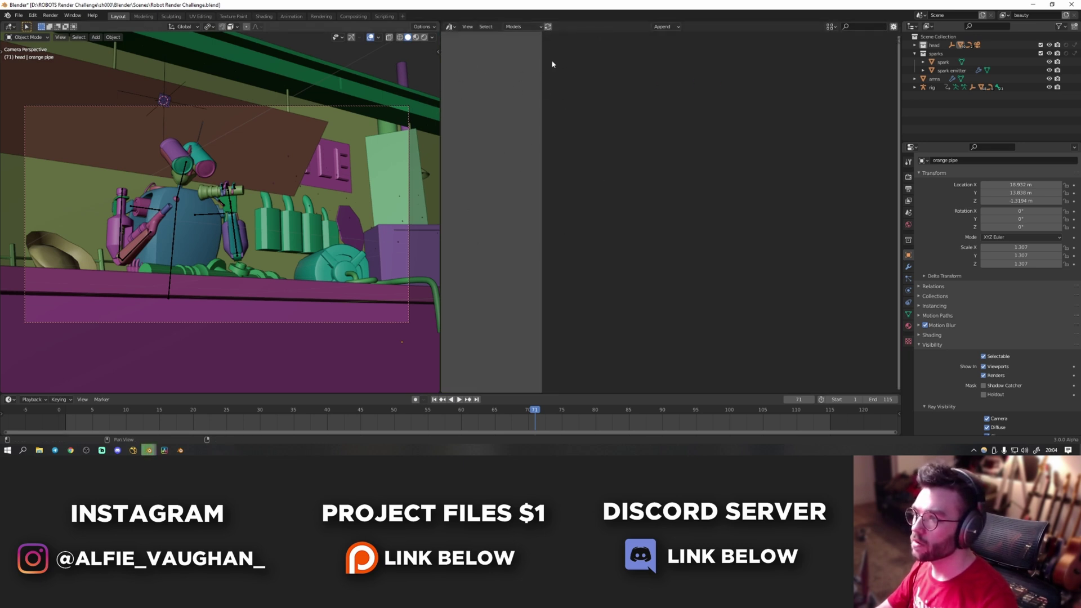
Step: Examine the preferences for asset browser settings, including the experimental features and the asset library file paths
left_click(32, 15)
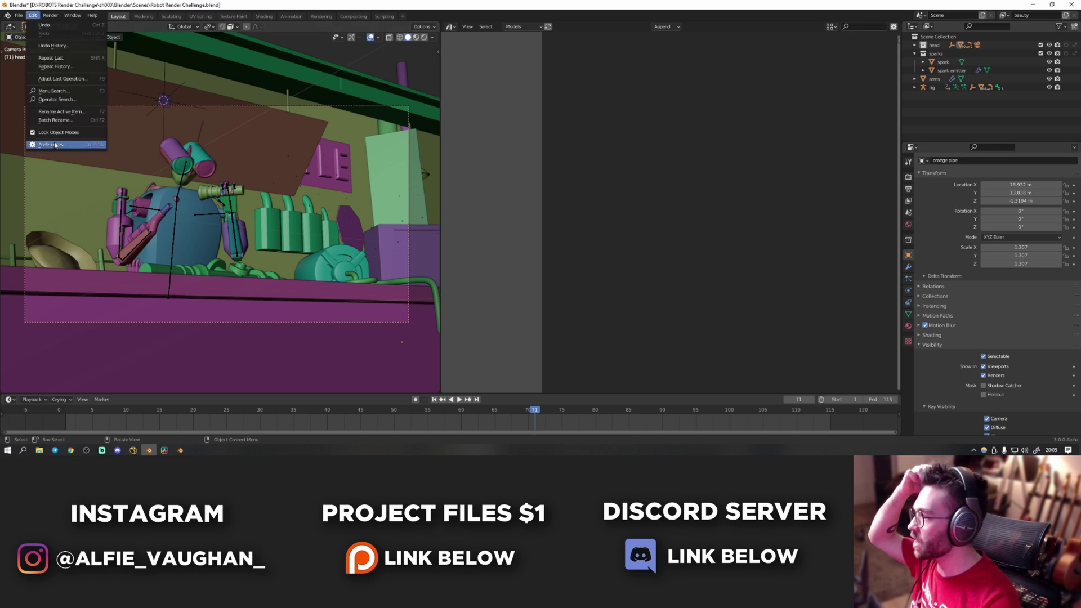
left_click(56, 145)
left_click_drag(142, 25, 461, 85)
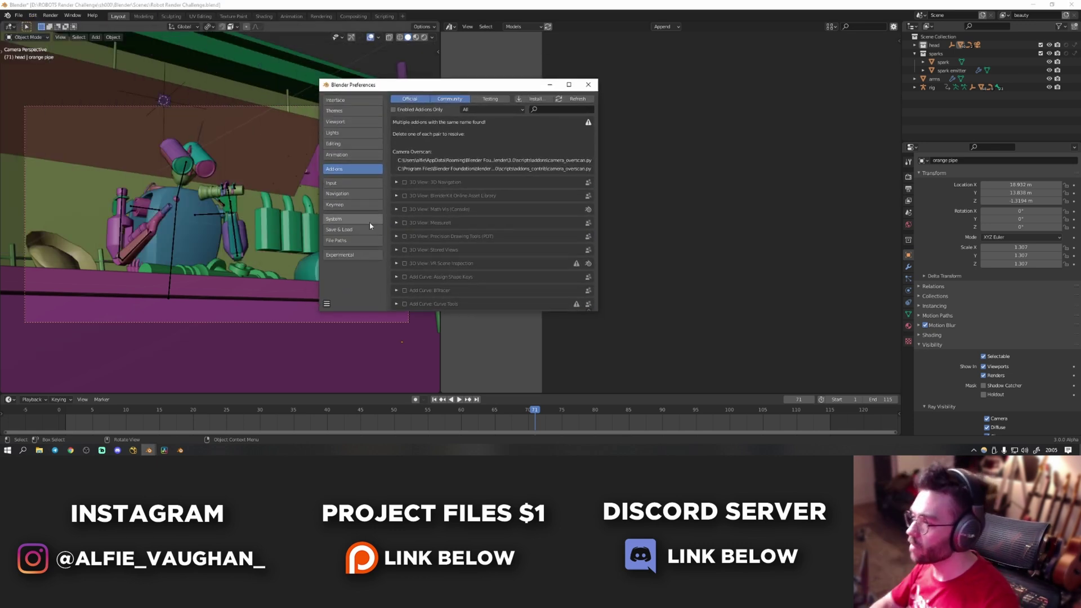
left_click(354, 256)
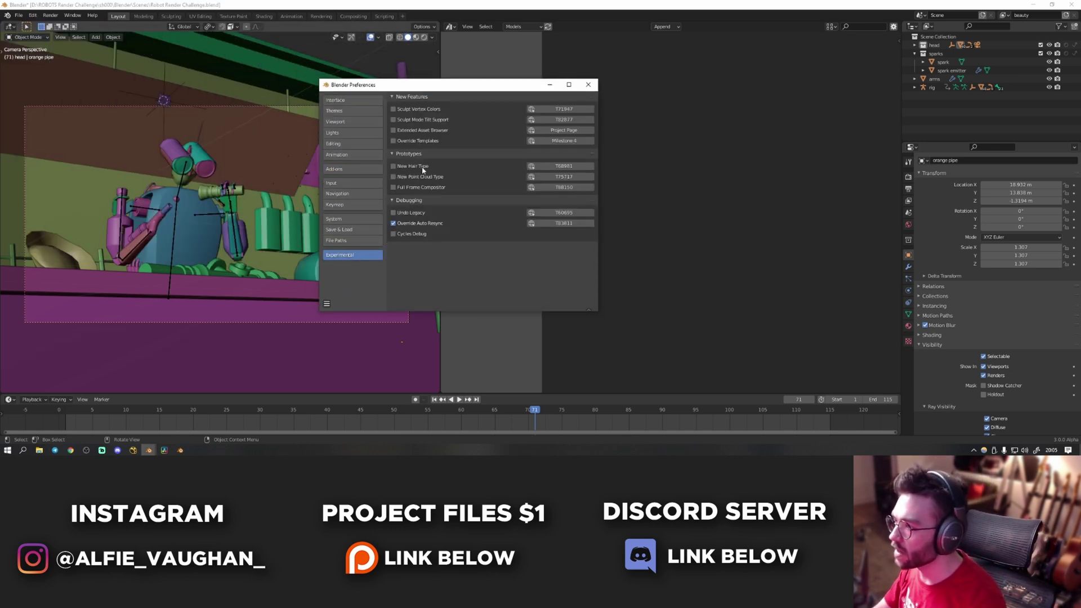
left_click(340, 240)
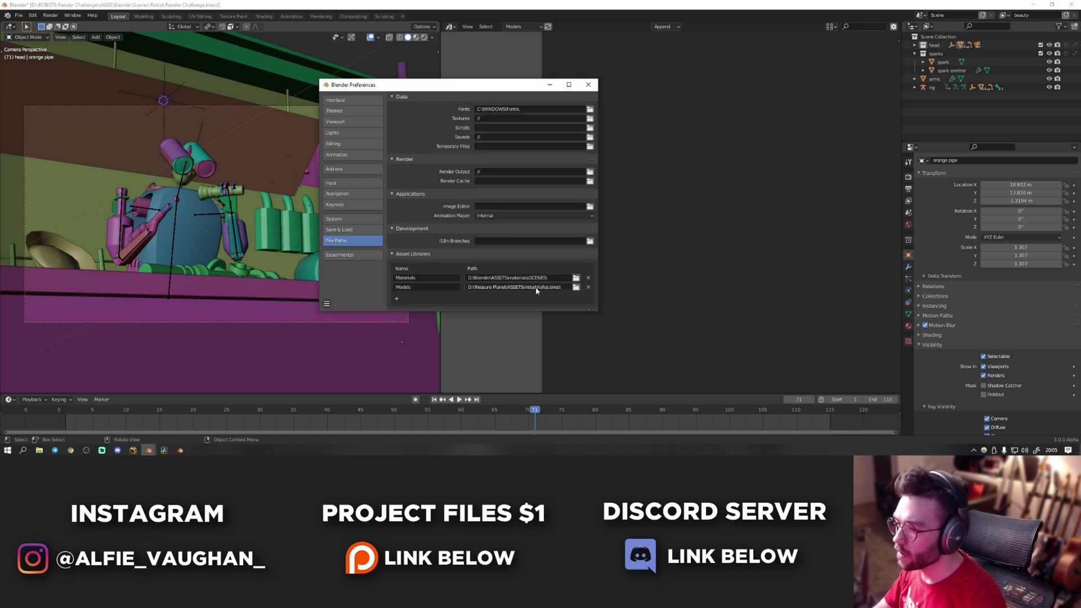
left_click(588, 84)
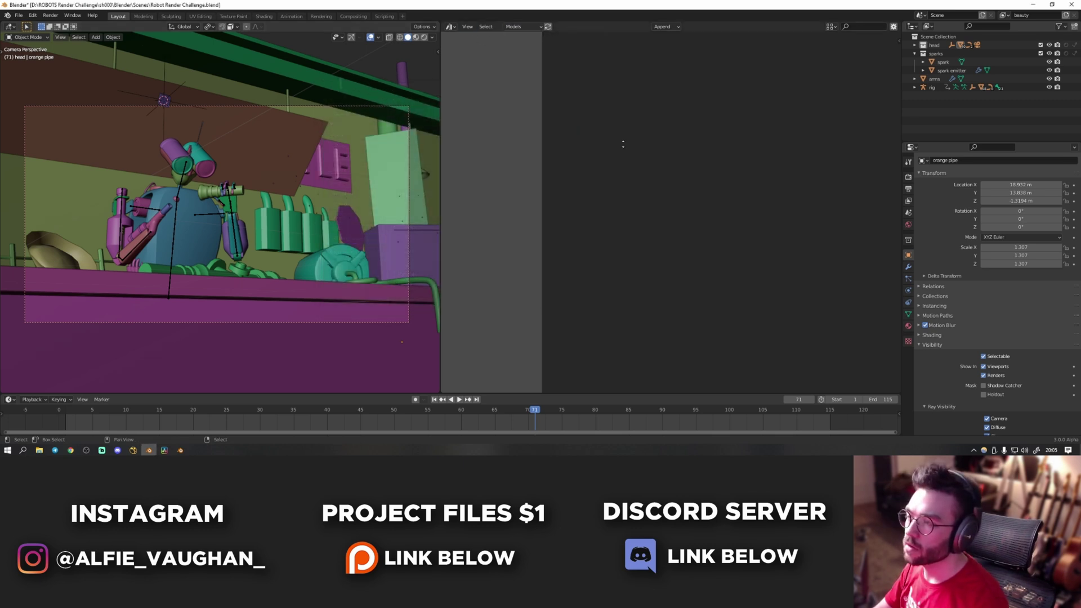
left_click(445, 29)
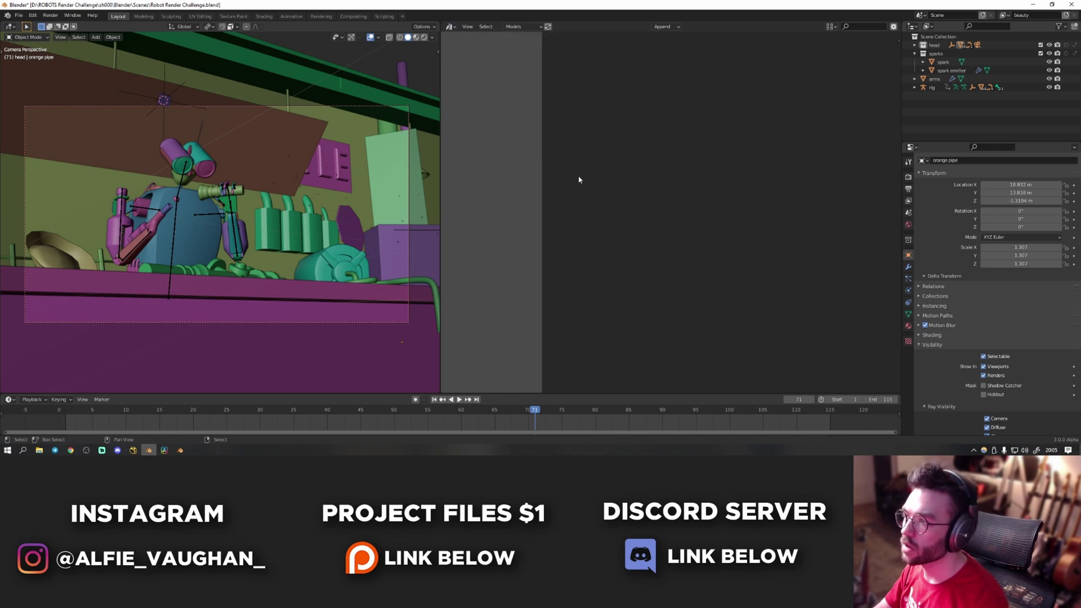
left_click(33, 15)
left_click(52, 144)
left_click(186, 124)
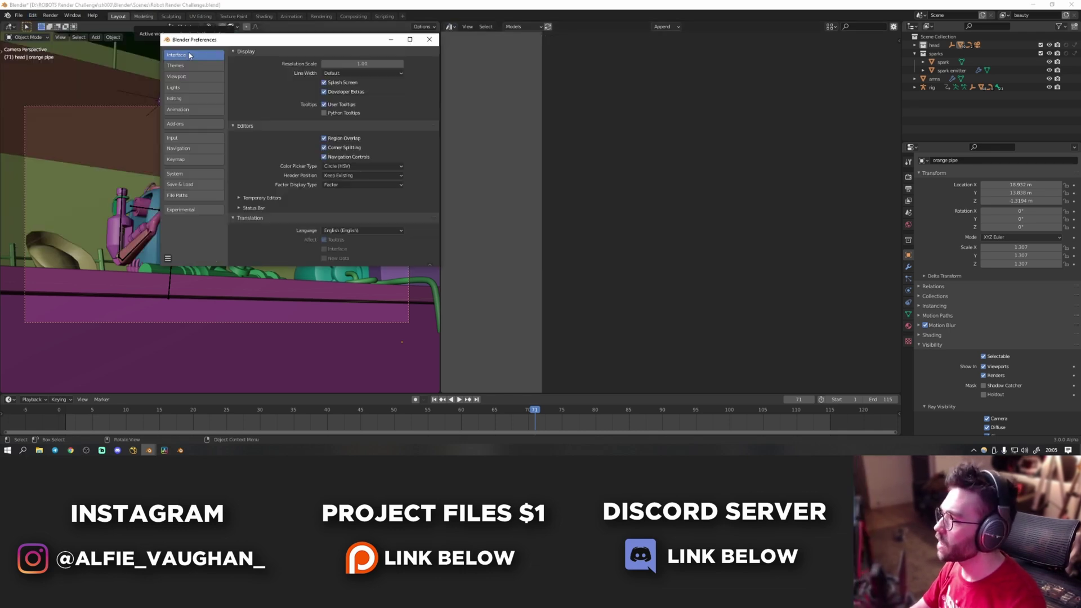
left_click(186, 137)
left_click(186, 159)
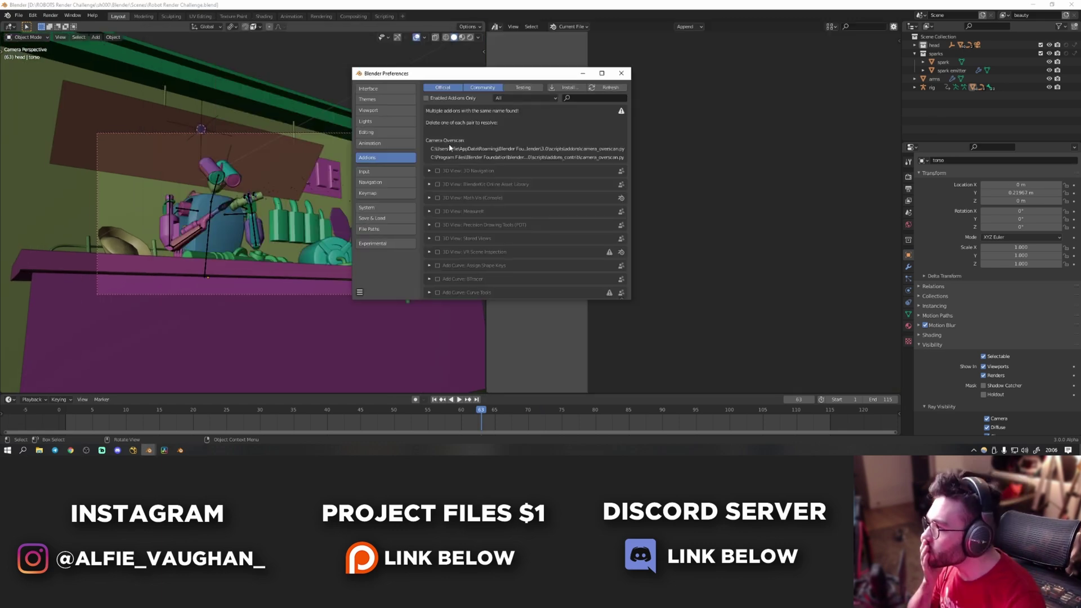
Step: Check the asset library paths in the preferences and enable the experimental Extended Asset Browser feature
left_click(380, 90)
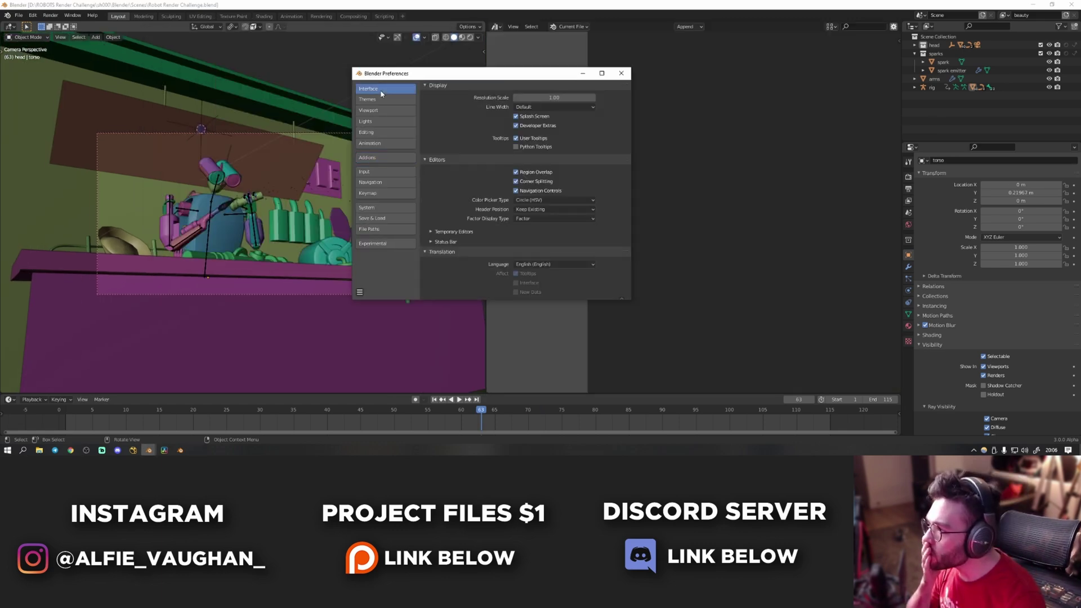
left_click(382, 229)
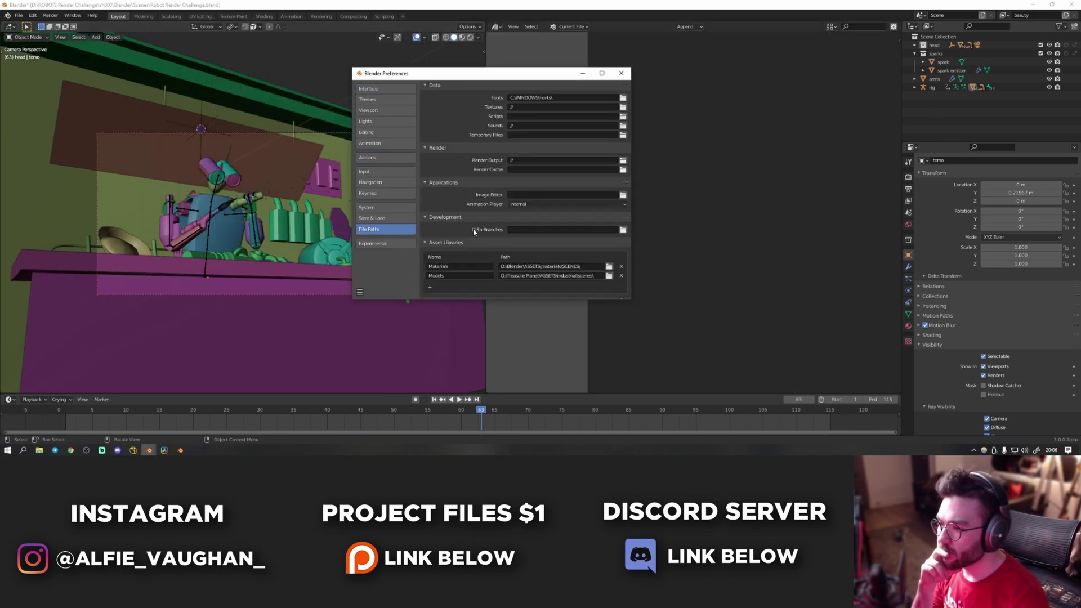
left_click(372, 243)
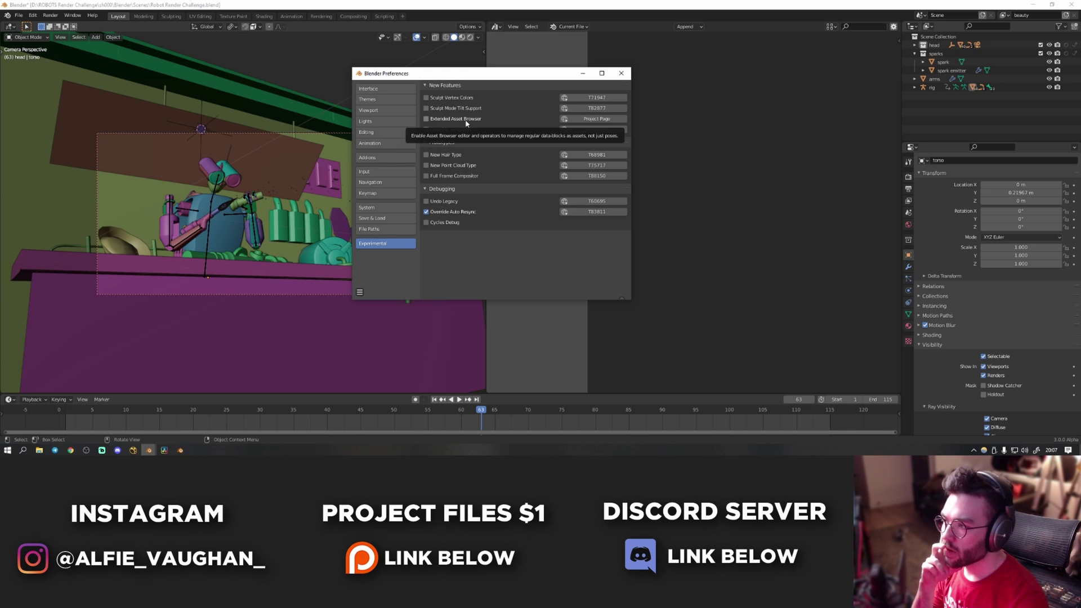
left_click(466, 121)
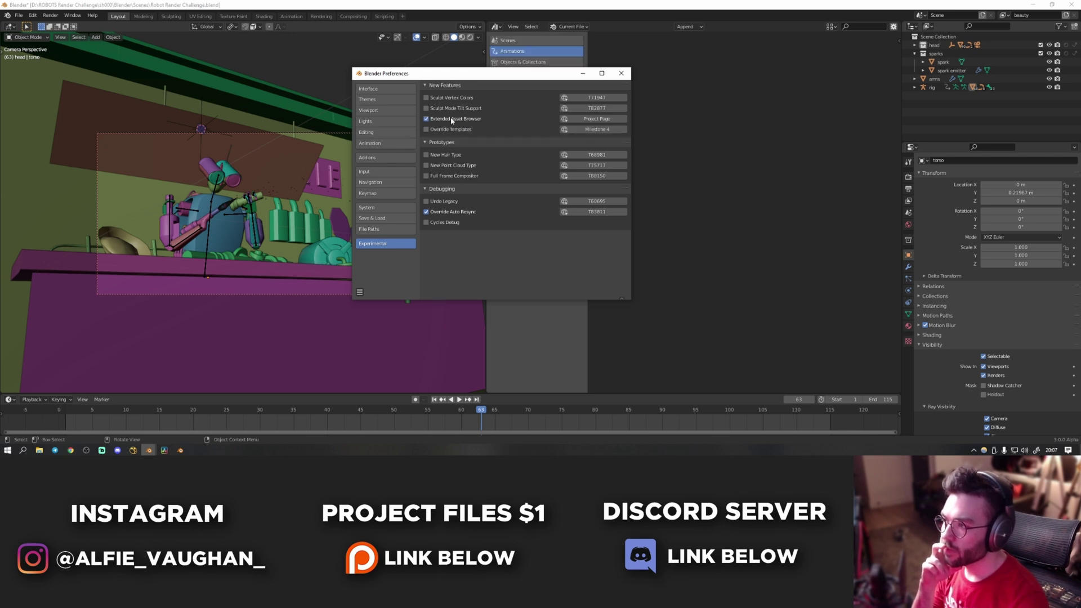
Step: Show the Objects & Collections assets of the Models library and widen the asset browser area
left_click(523, 62)
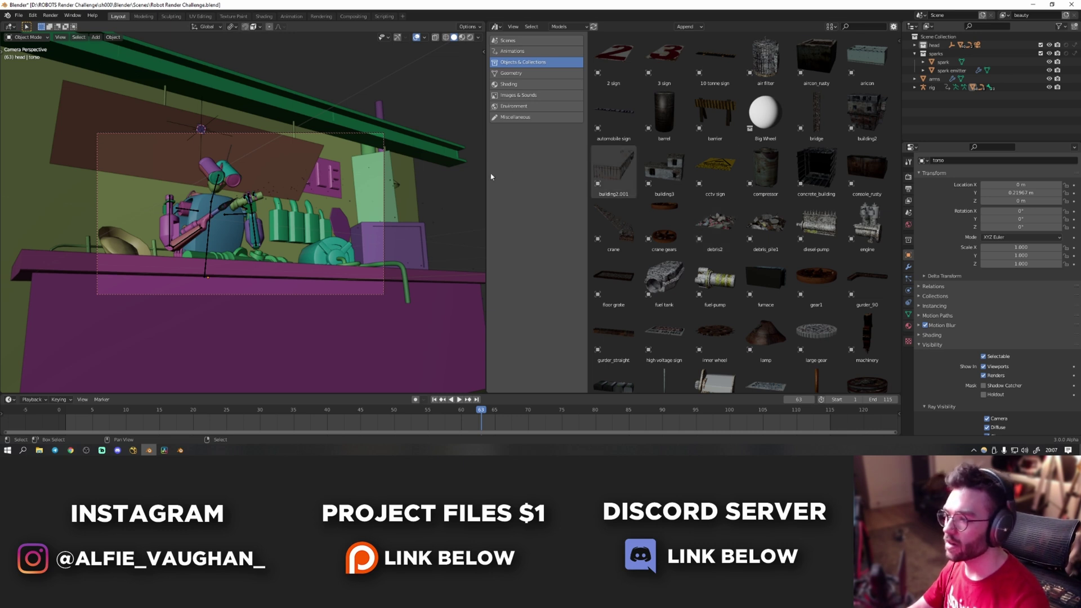
left_click_drag(486, 172, 450, 175)
middle_click_drag(268, 265, 269, 230, "ctrl")
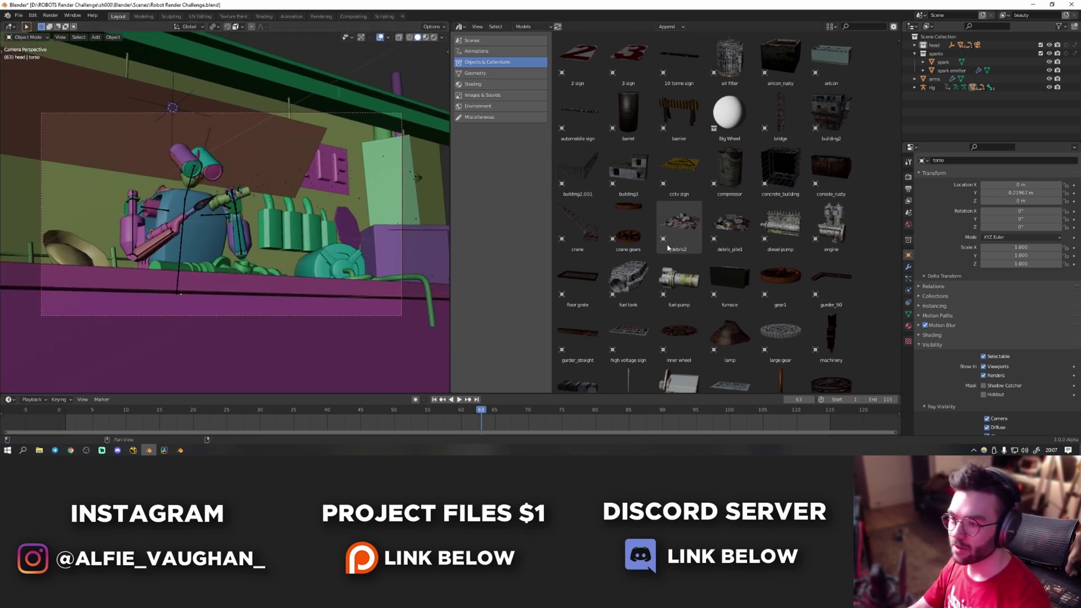
Step: Look through the industrial model assets in the Models library
scroll(674, 218, "down", 10)
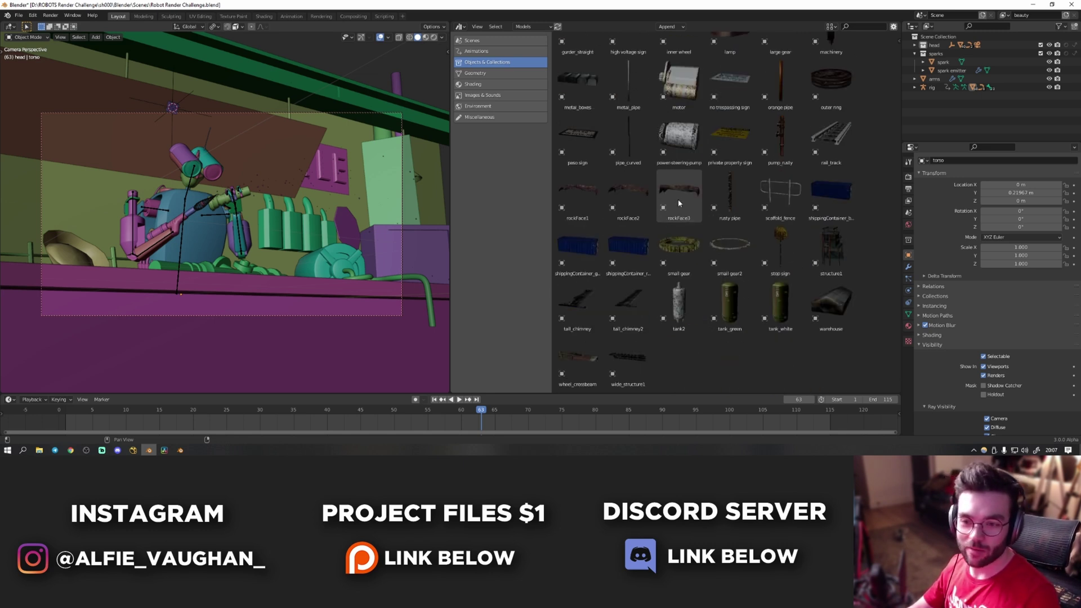
left_click(717, 237)
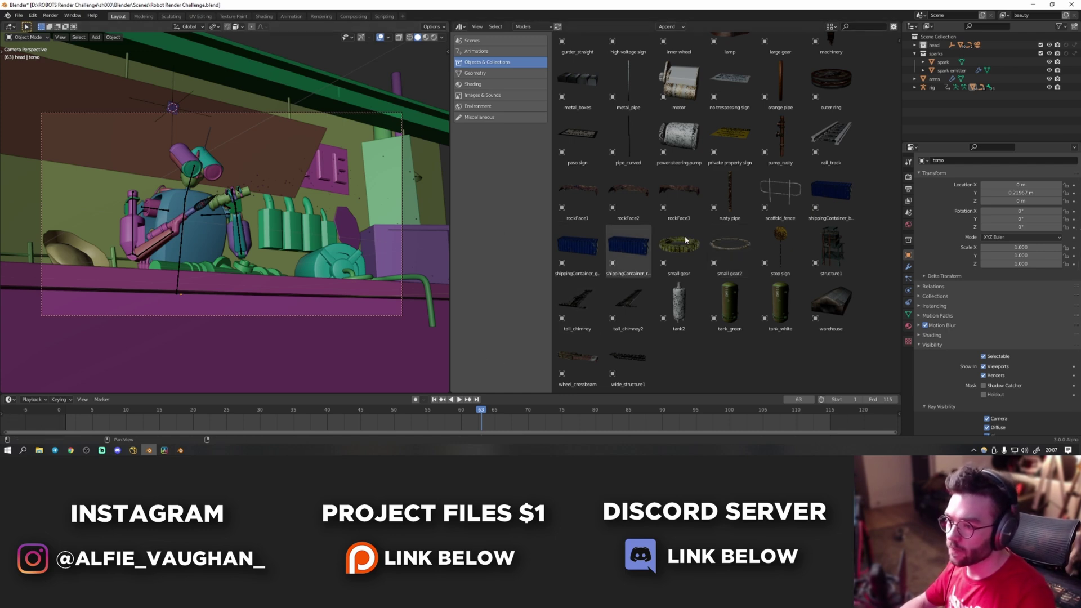
middle_click_drag(730, 197, 720, 388)
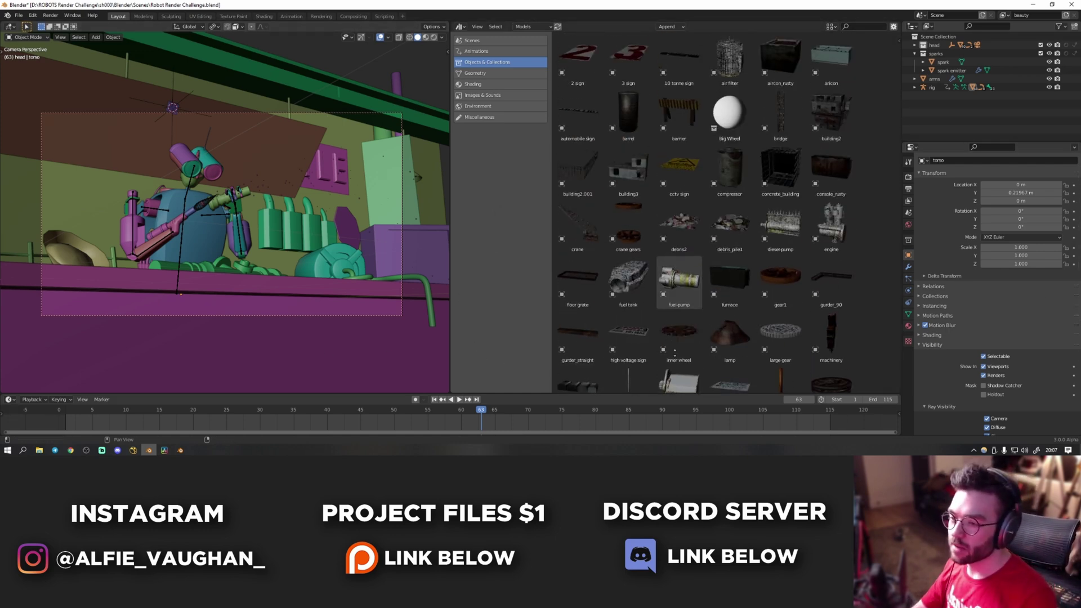
middle_click_drag(679, 282, 676, 86)
middle_click_drag(636, 307, 643, 222)
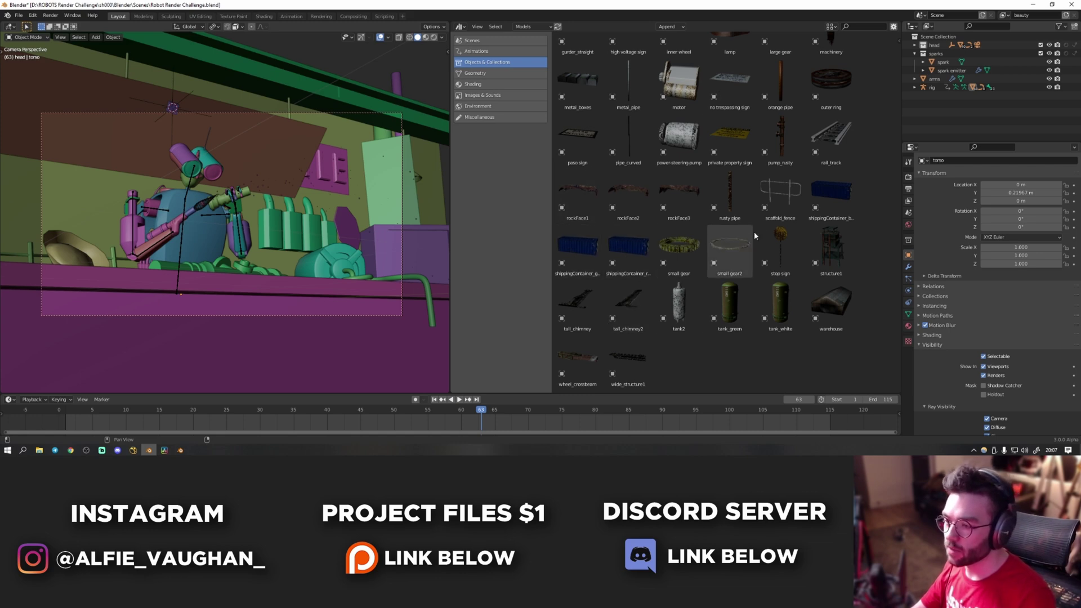
Step: Place the rockFace2 asset from the Models library in the scene and view it from outside the camera
scroll(732, 214, "up", 6)
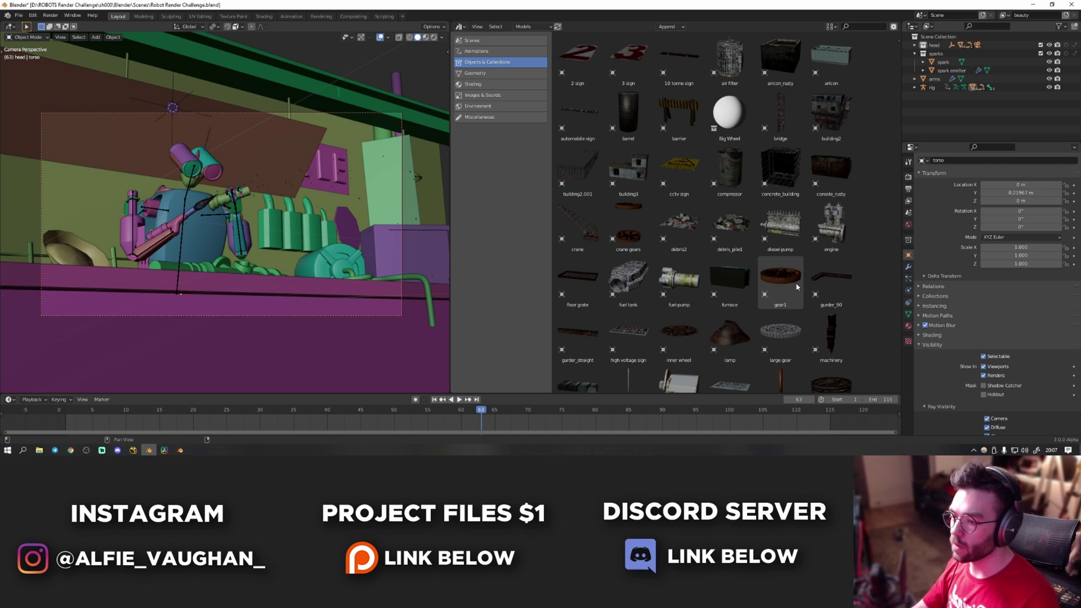
scroll(769, 210, "down", 6)
scroll(751, 169, "up", 1)
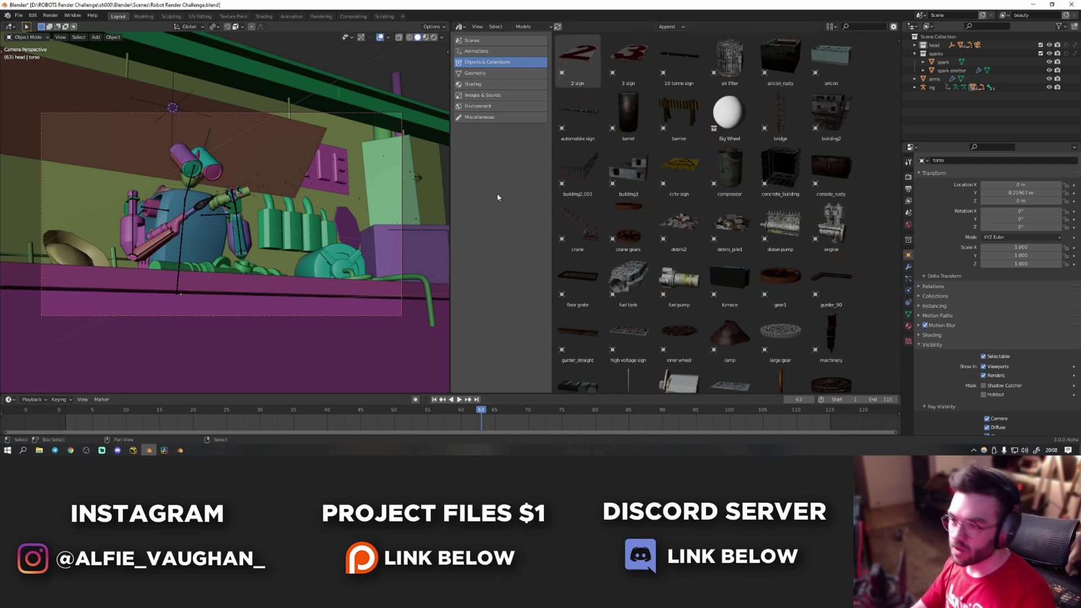
scroll(749, 108, "down", 1)
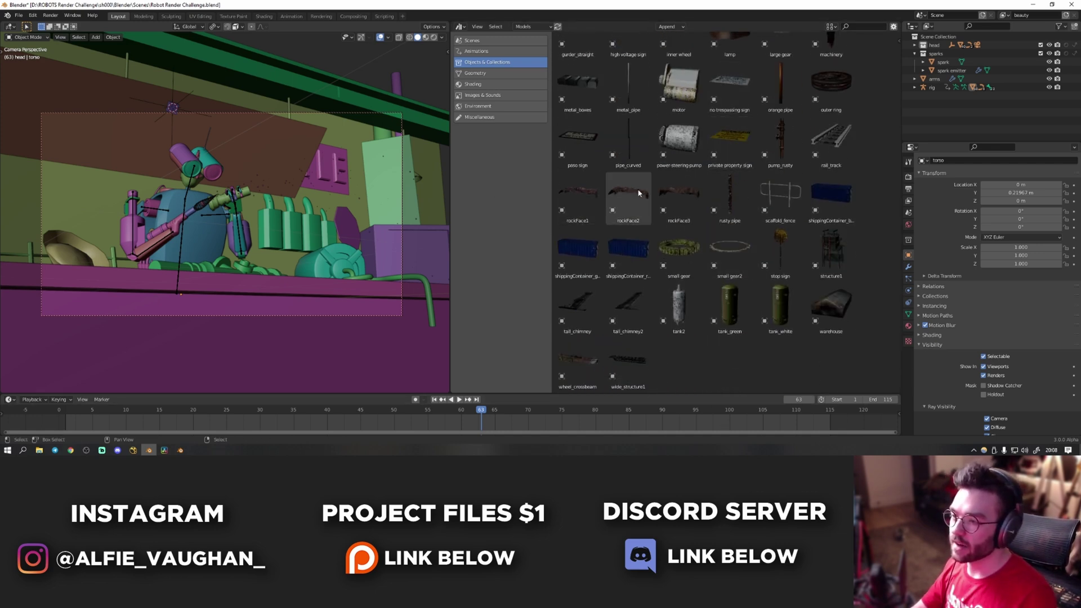
left_click_drag(628, 194, 356, 211)
middle_click_drag(356, 211, 309, 248)
scroll(309, 249, "down", 3)
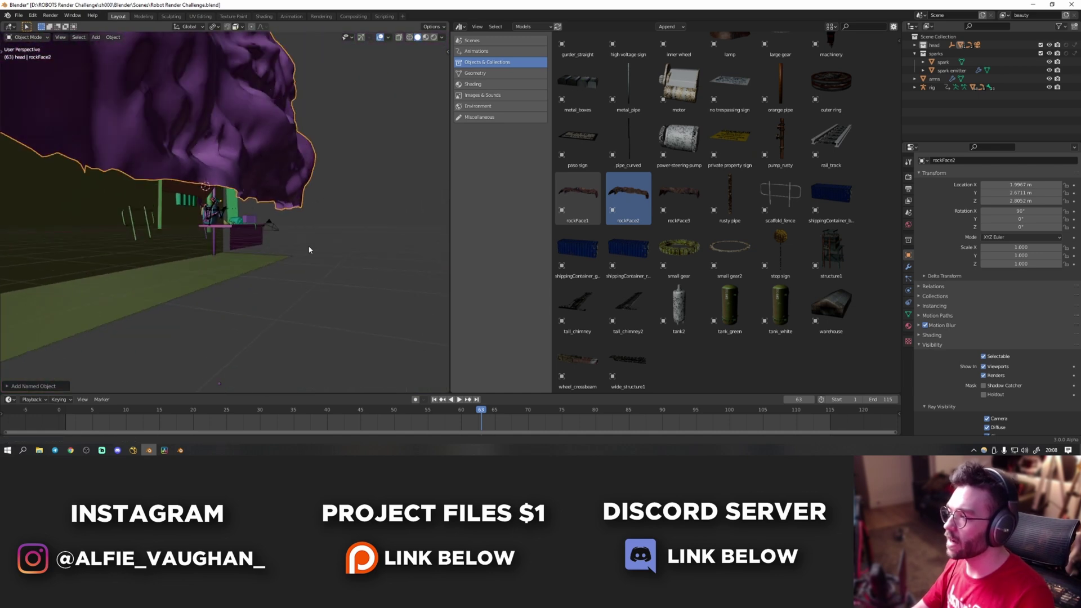
Step: Delete the placed rockFace2 rock and return to the camera view
key("Delete")
middle_click_drag(320, 197, 270, 211)
key("KP_0")
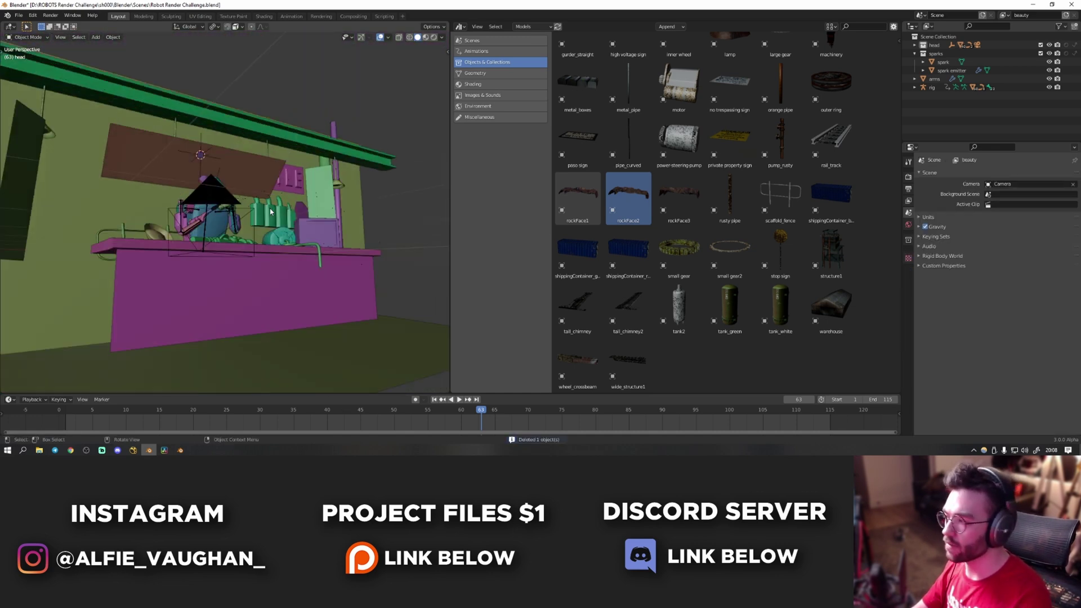
Step: Place the small gear asset from the Models library on the robot in the scene
scroll(696, 253, "up", 5)
scroll(694, 253, "up", 1)
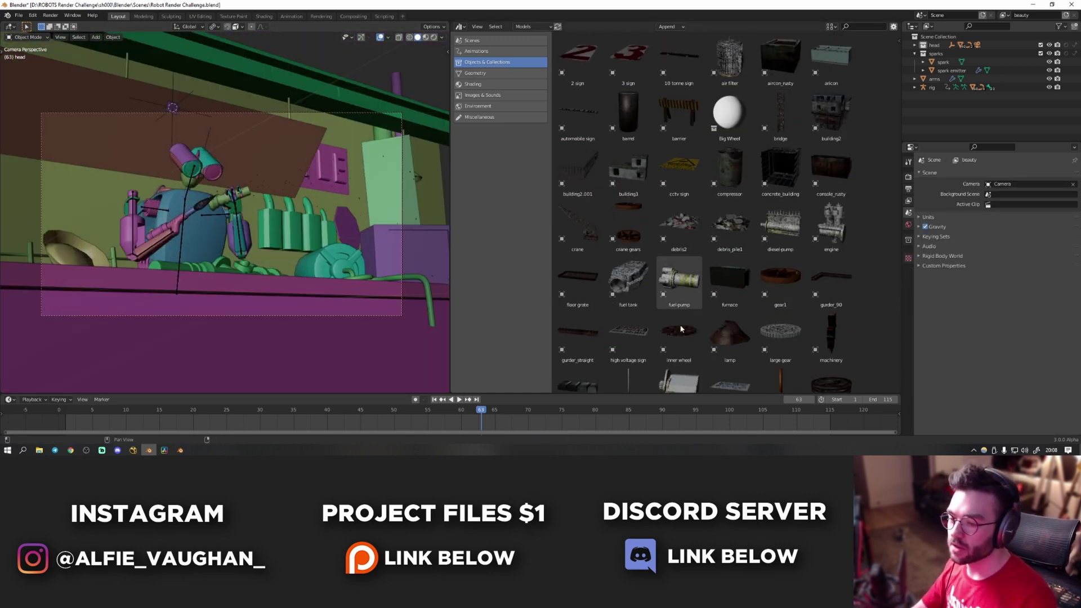
scroll(698, 259, "down", 4)
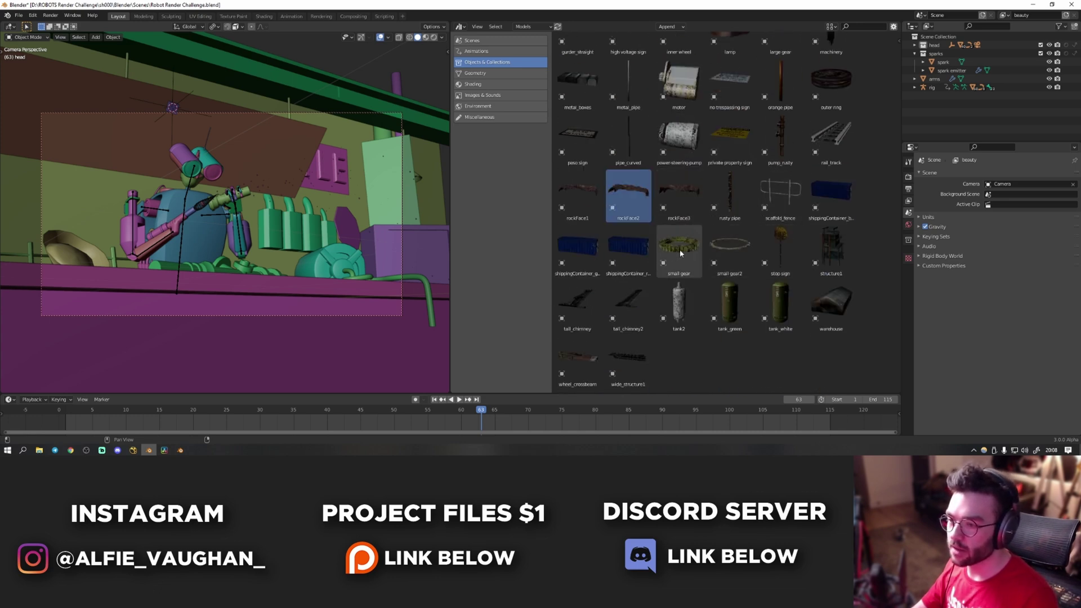
left_click_drag(680, 249, 240, 275)
middle_click_drag(269, 296, 303, 331)
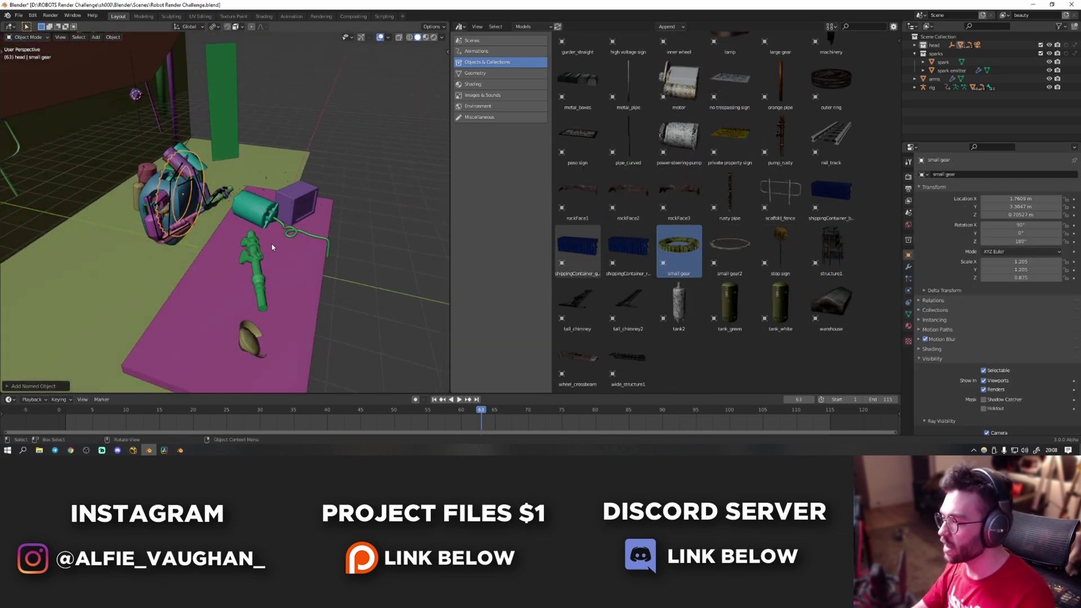
Step: Move the placed small gear, delete it and return to the camera view
key("g")
left_click(351, 294)
key("Delete")
key("KP_0")
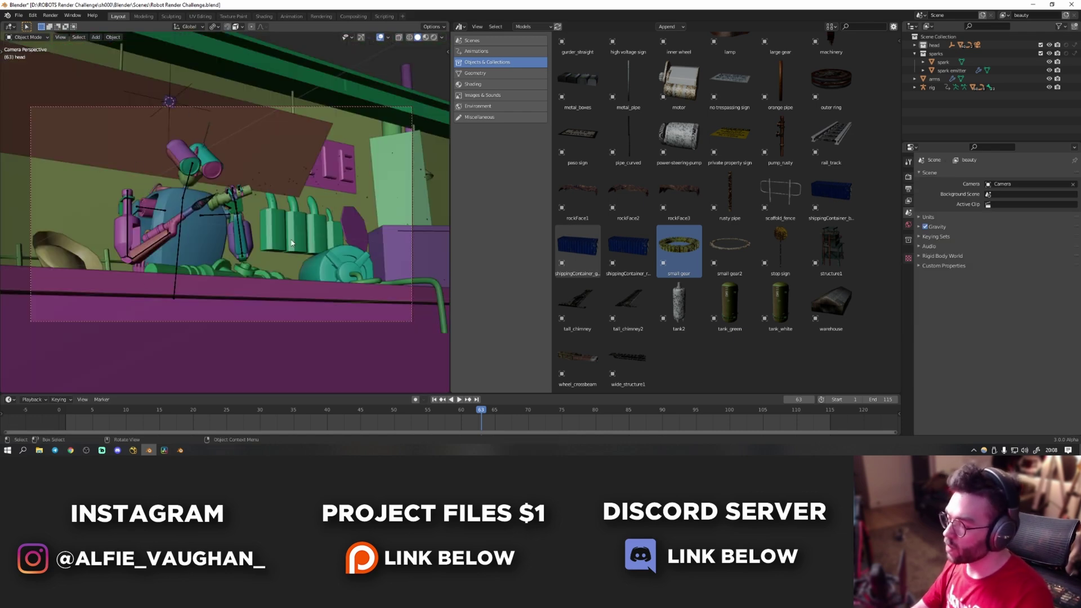
Step: Close the asset browser area so the 3D viewport fills the workspace
scroll(747, 237, "up", 5)
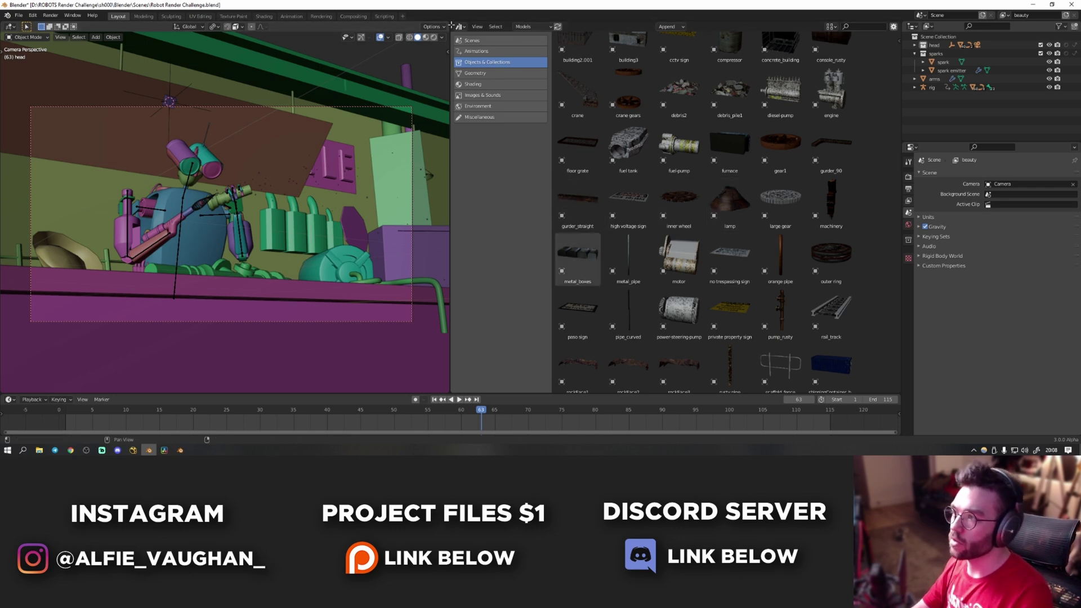
left_click_drag(449, 24, 478, 53)
scroll(477, 56, "down", 5)
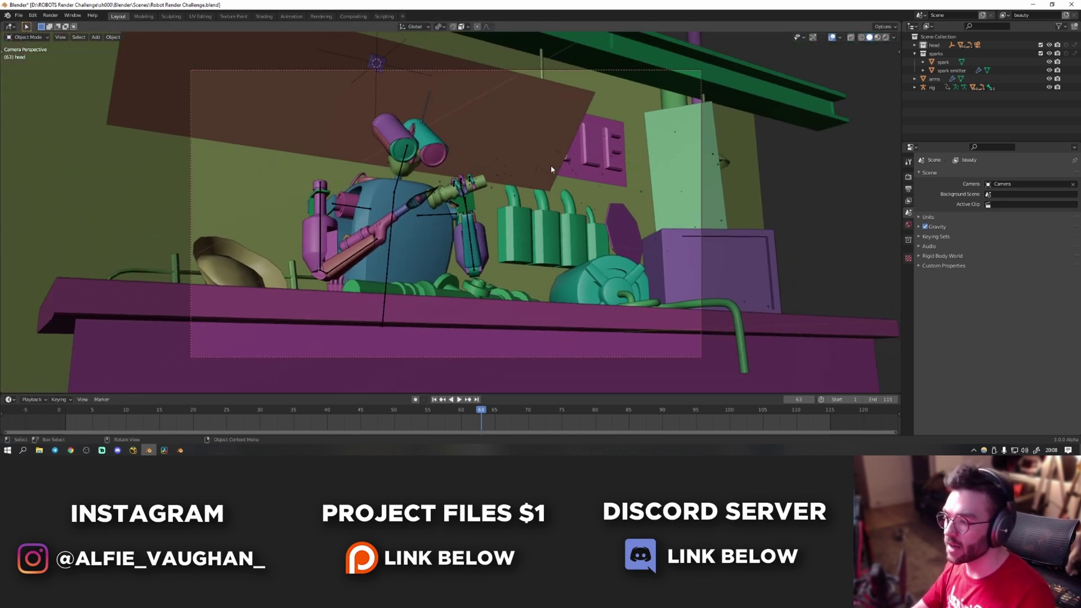
Step: Examine the textured automobile workshop set from outside the camera in Material Preview shading
key("z")
middle_click_drag(675, 248, 546, 314)
scroll(580, 250, "down", 1)
scroll(580, 245, "down", 2)
middle_click_drag(581, 244, 552, 242)
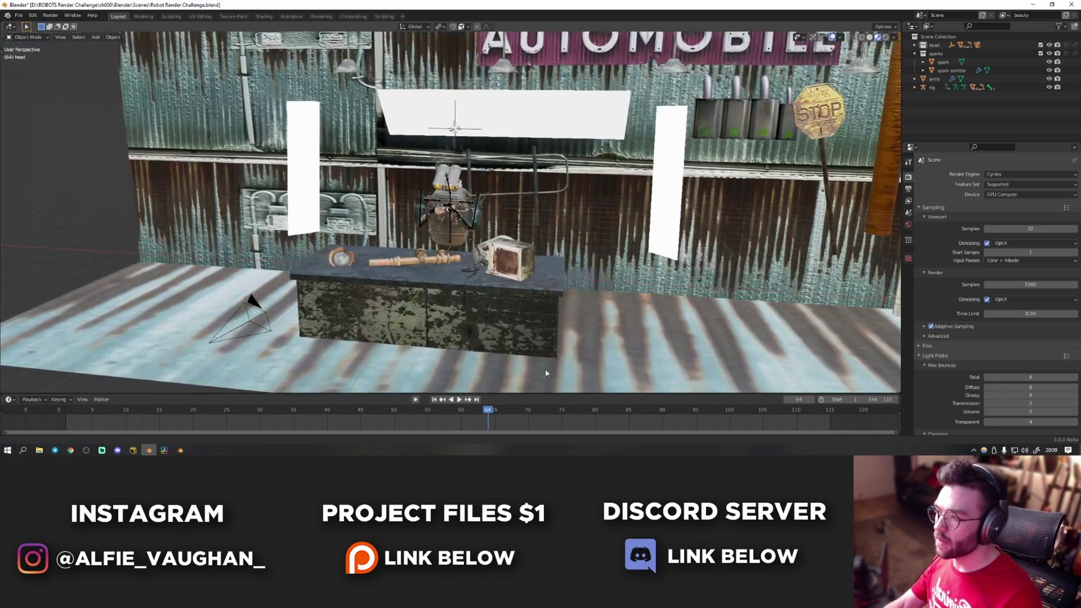
scroll(394, 326, "down", 3)
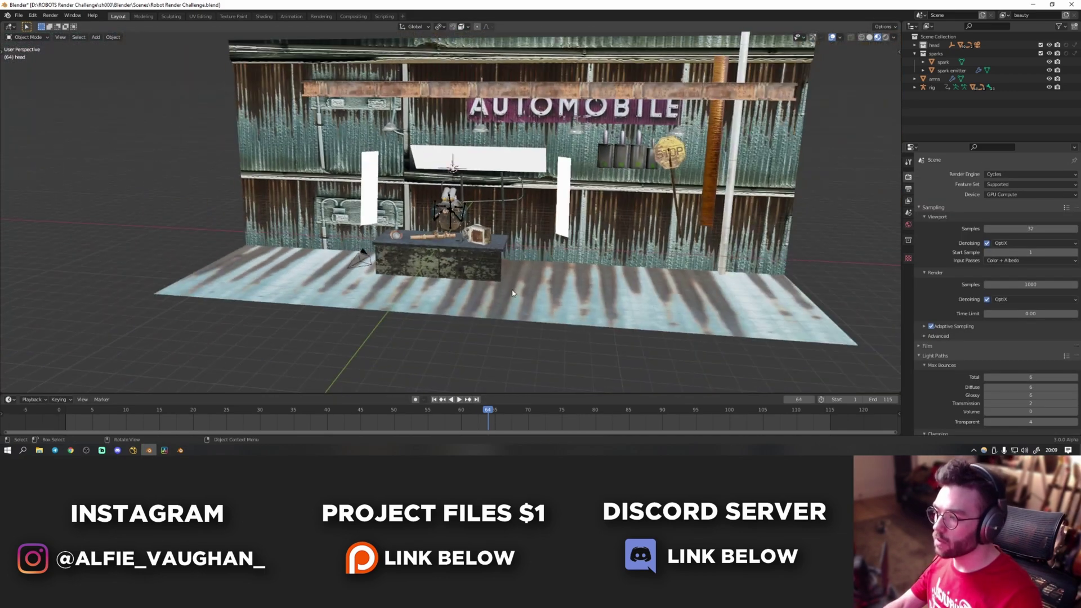
mouse_move(394, 326)
middle_mouse_down()
mouse_move(405, 321)
mouse_move(392, 327)
middle_mouse_up()
mouse_move(453, 277)
middle_mouse_down()
mouse_move(530, 276)
mouse_move(462, 282)
middle_mouse_up()
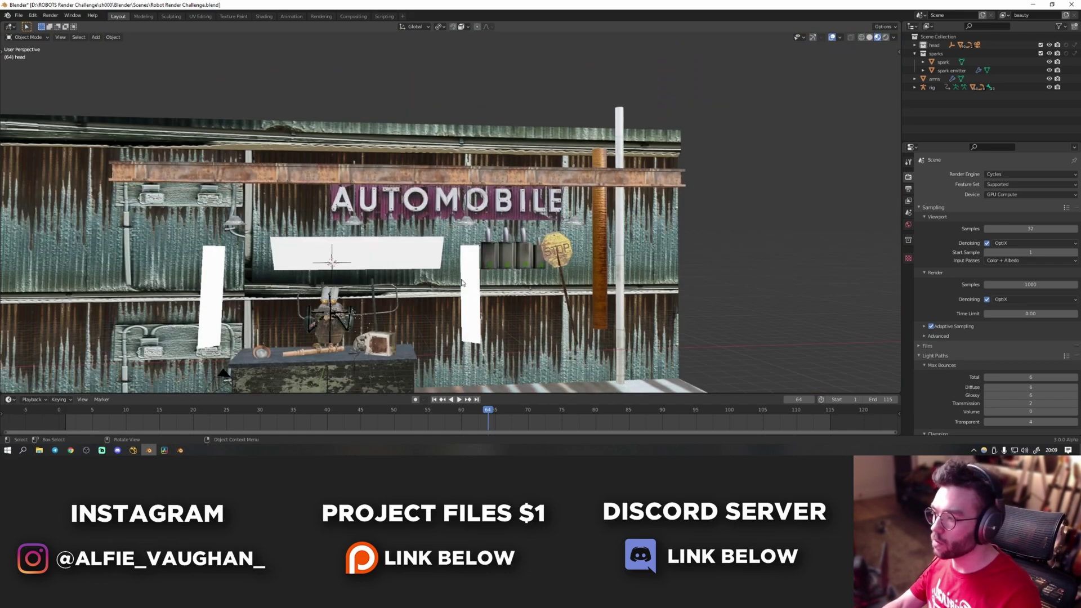
mouse_move(261, 262)
middle_mouse_down("shift")
mouse_move(347, 234)
mouse_move(356, 215)
middle_mouse_up("shift")
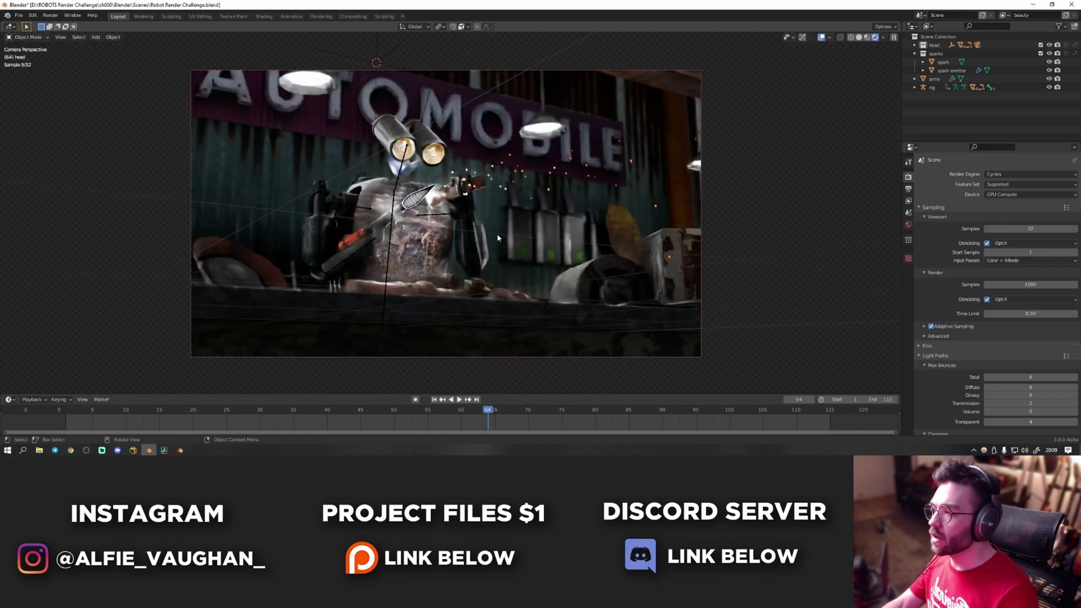
Step: Hide the viewport overlays and view the rendered robot scene from another angle and through the camera
left_click(821, 39)
middle_click_drag(563, 286, 502, 285)
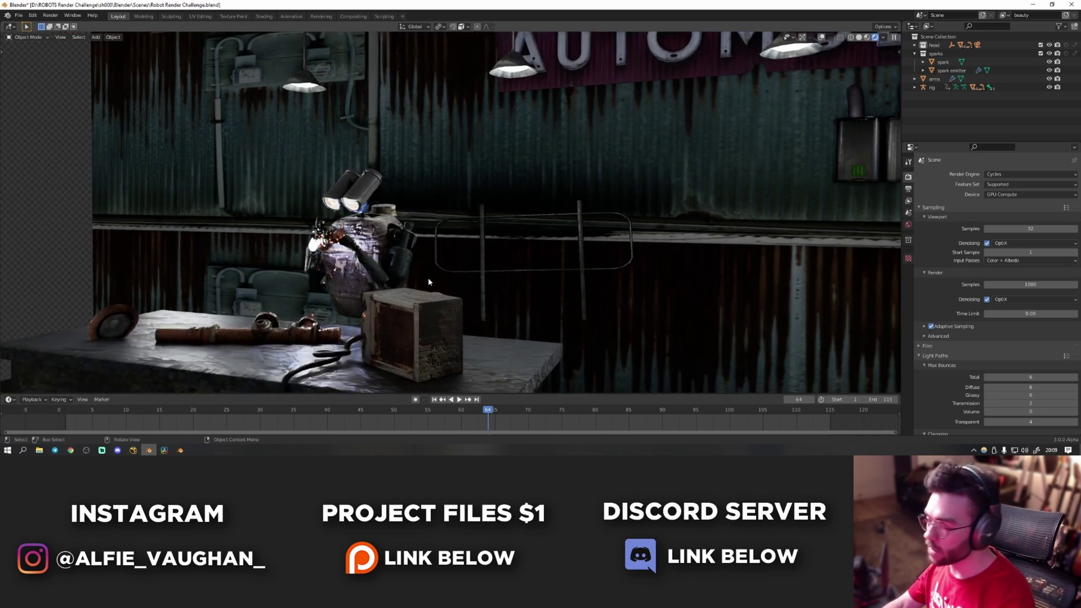
key("KP_0")
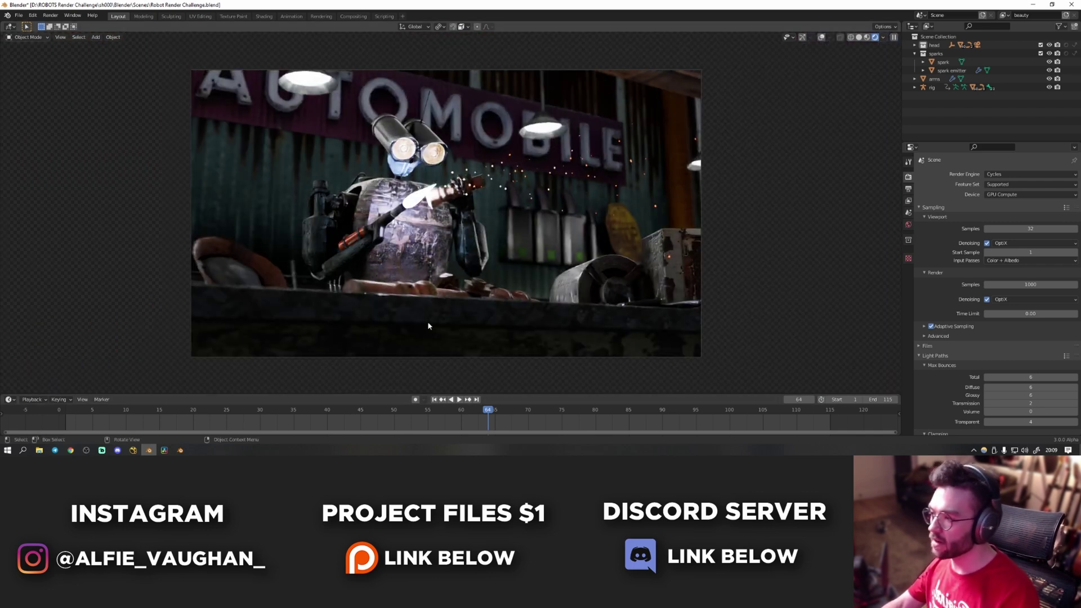
Step: Return the viewport to solid shading and play and scrub through the robot animation
key("shift+z")
mouse_move(401, 411)
left_mouse_down()
mouse_move(412, 411)
mouse_move(234, 426)
mouse_move(255, 428)
left_mouse_up()
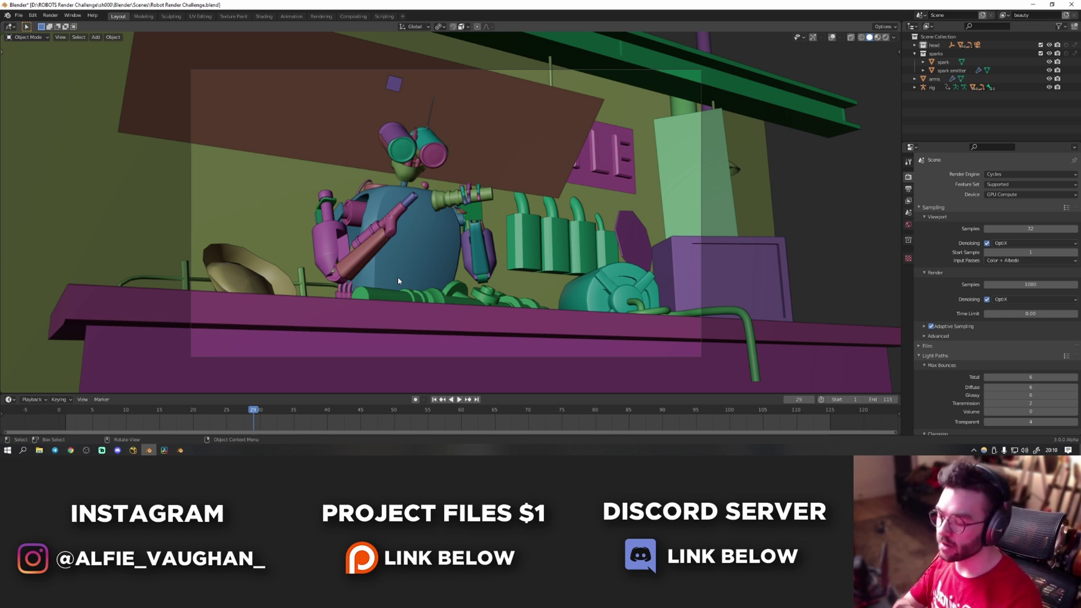
key("space")
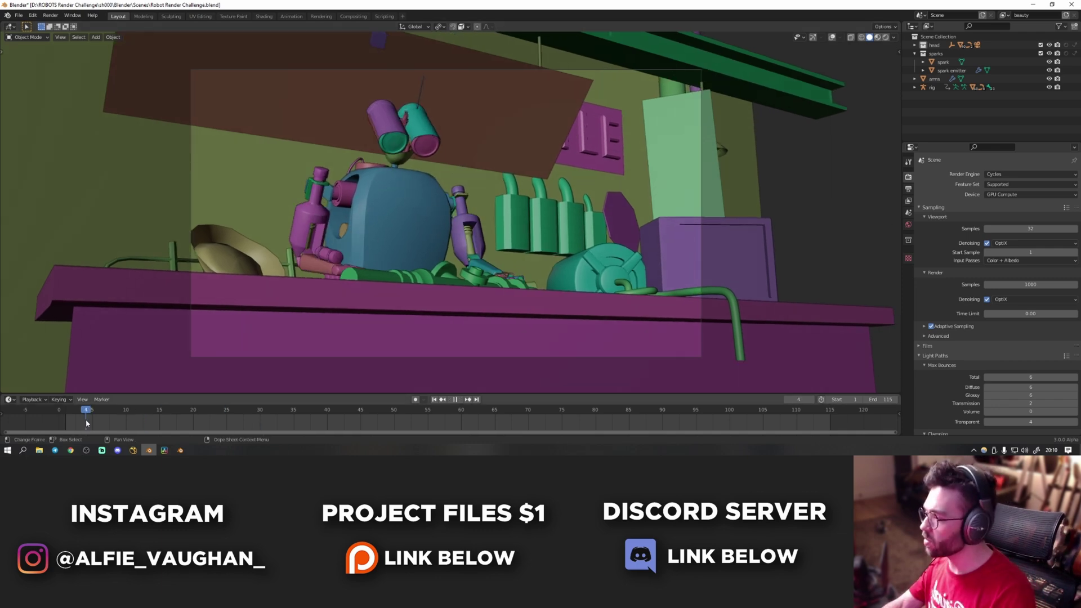
left_click_drag(303, 429, 531, 441)
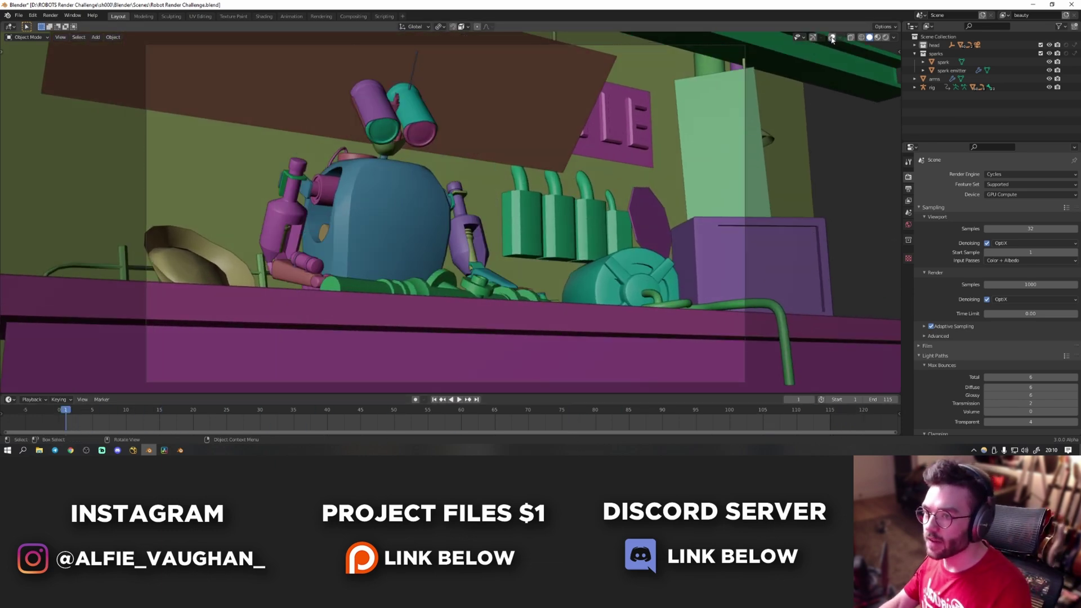
Step: Show the viewport overlays again and deselect everything in the scene
left_click(831, 38)
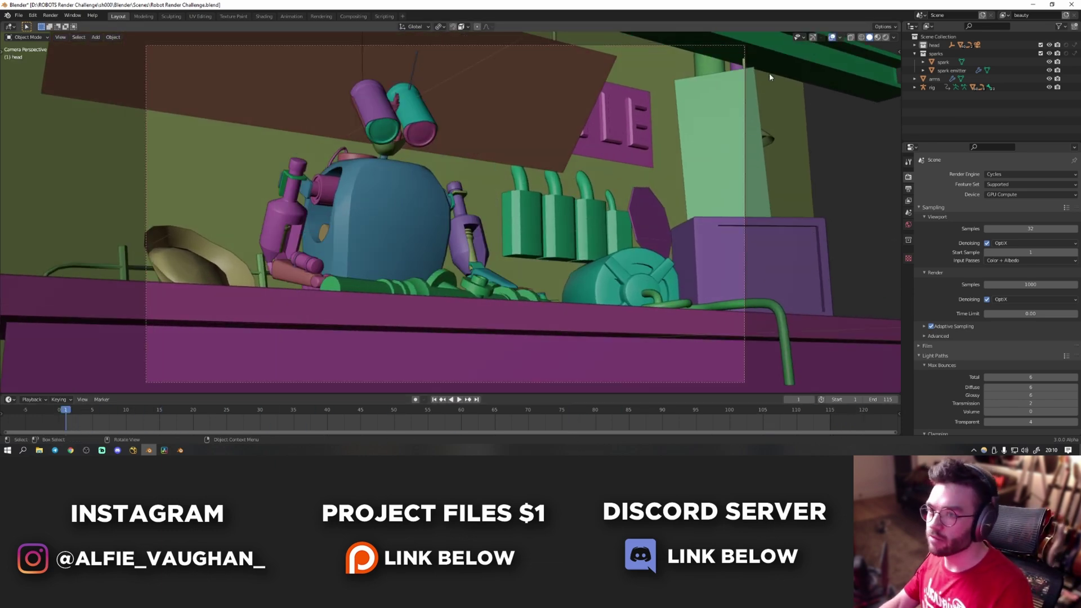
middle_click_drag(339, 248, 372, 239, "ctrl")
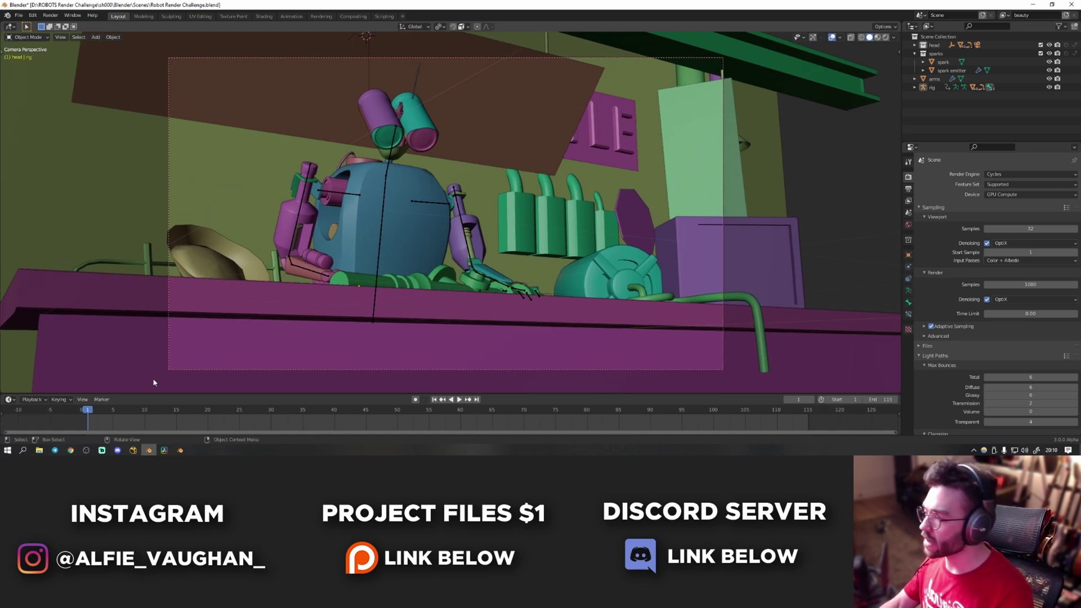
key("a")
key("alt+a")
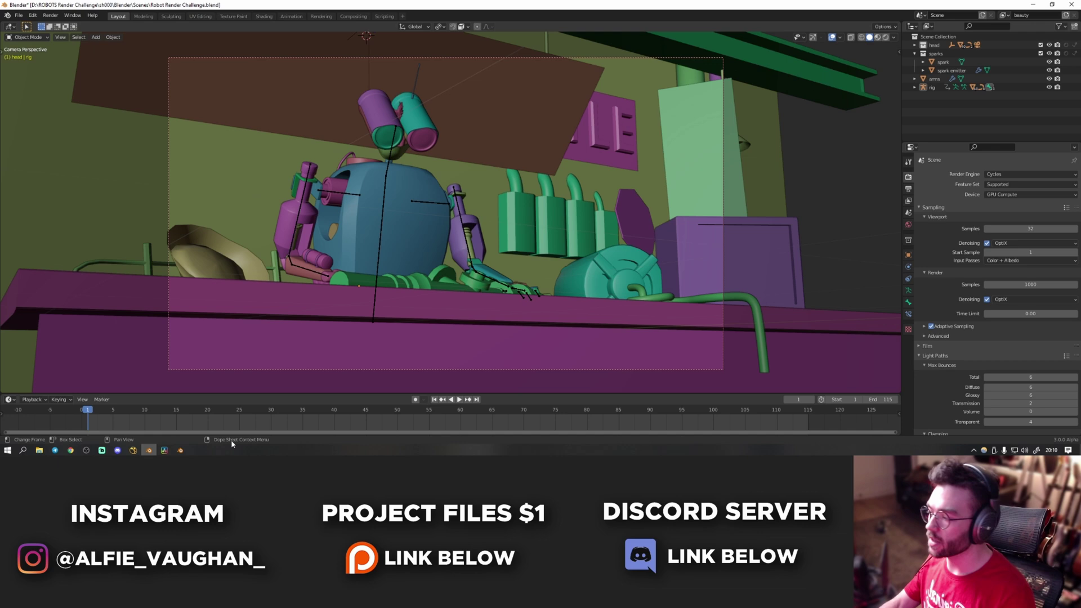
Step: Review the robot's motion across the full timeline and return to frame 1
left_click_drag(90, 423, 828, 429)
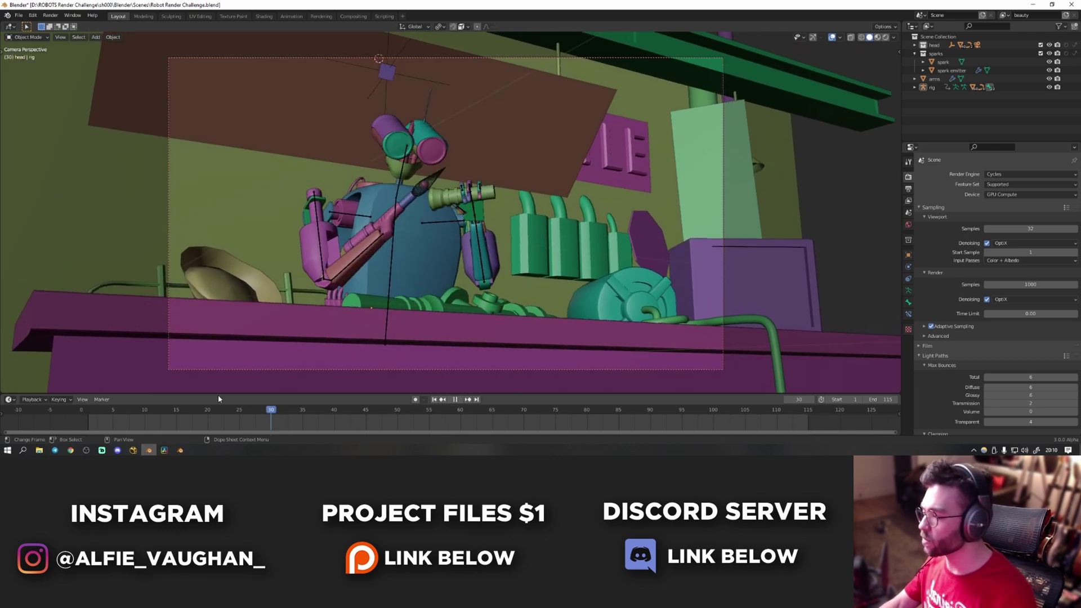
left_click(90, 409)
key("space")
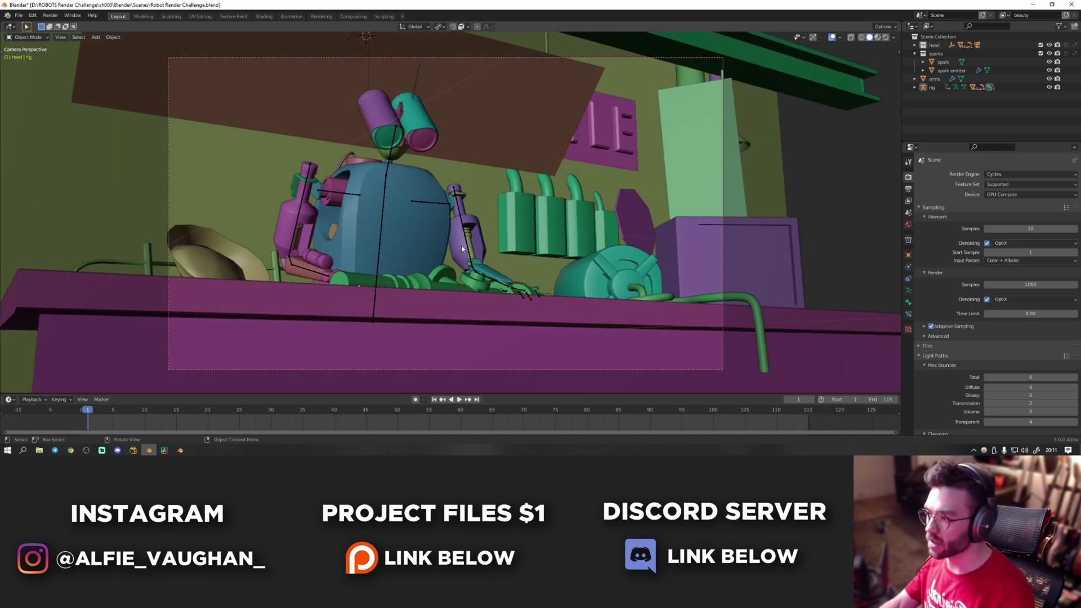
Step: Put the robot rig in Pose Mode and duplicate its frame 1 keyframes to frame 116
left_click(382, 246)
key("ctrl+Tab")
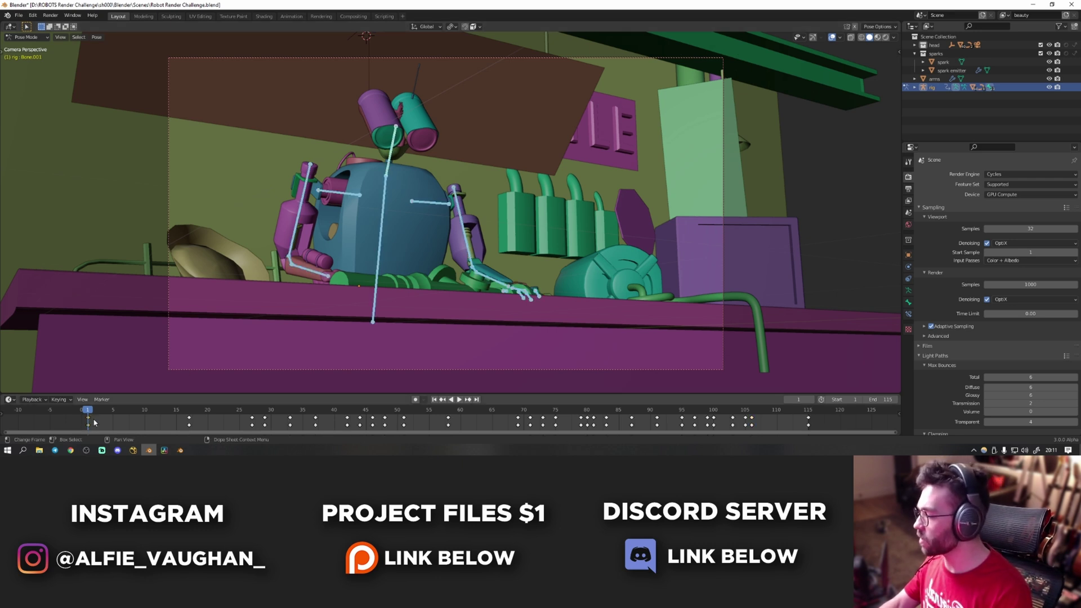
left_click_drag(89, 423, 226, 417)
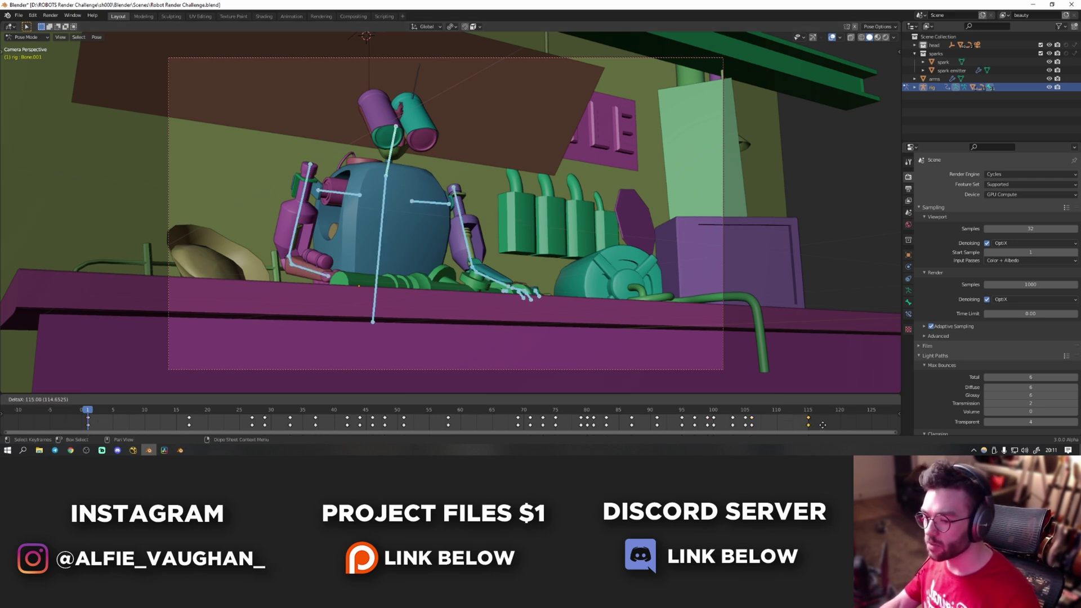
left_click_drag(831, 424, 832, 428)
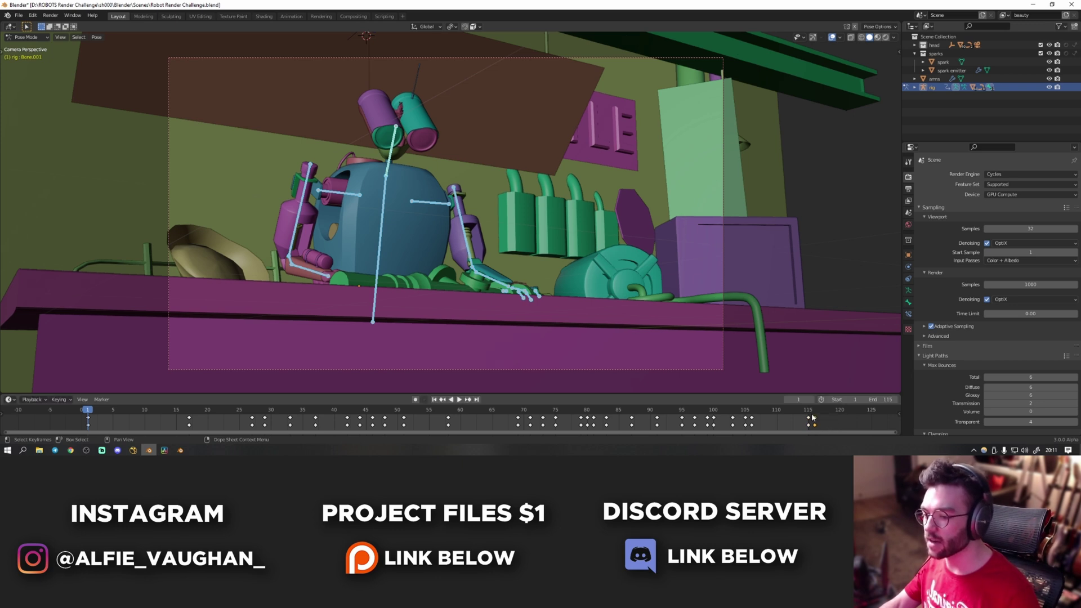
Step: Check the animation's loop point by comparing frames 116 and 115 and playing across it
left_click(813, 416)
key("space")
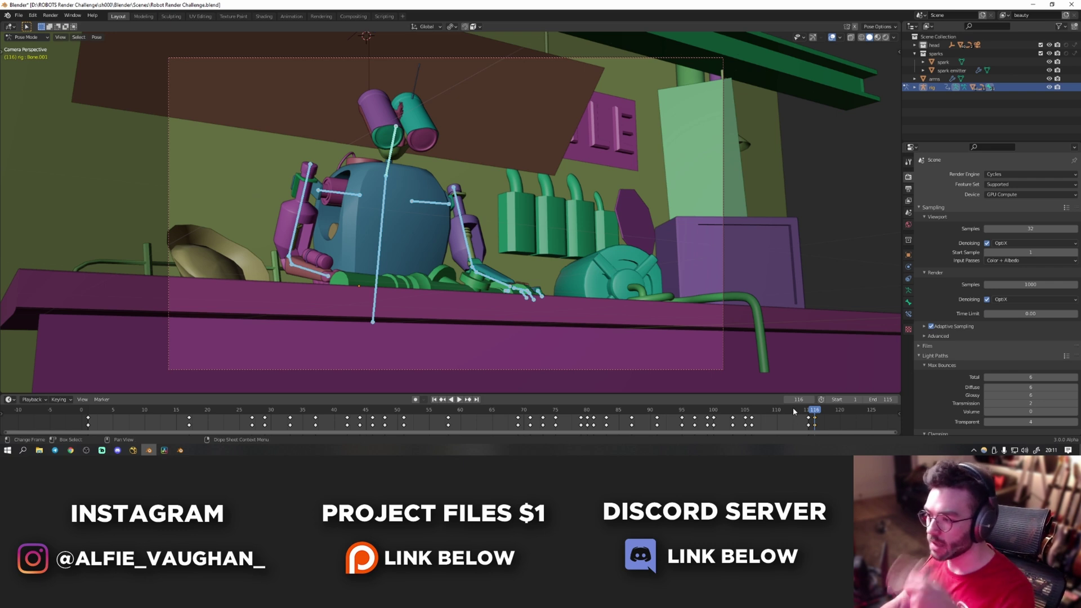
key("Left")
mouse_move(813, 422)
left_mouse_down()
mouse_move(802, 422)
mouse_move(813, 426)
left_mouse_up()
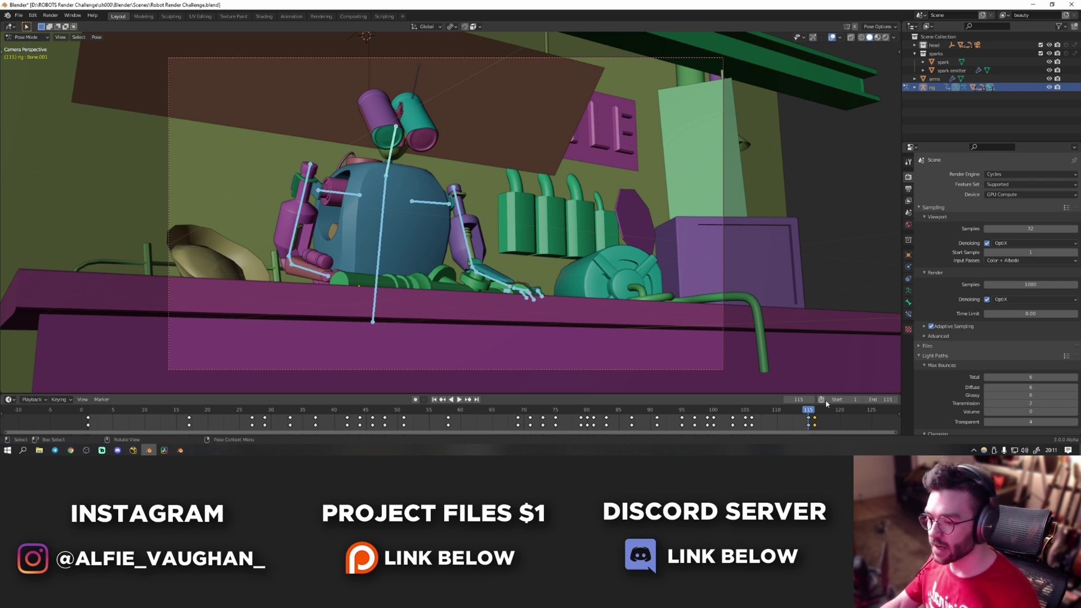
key("space")
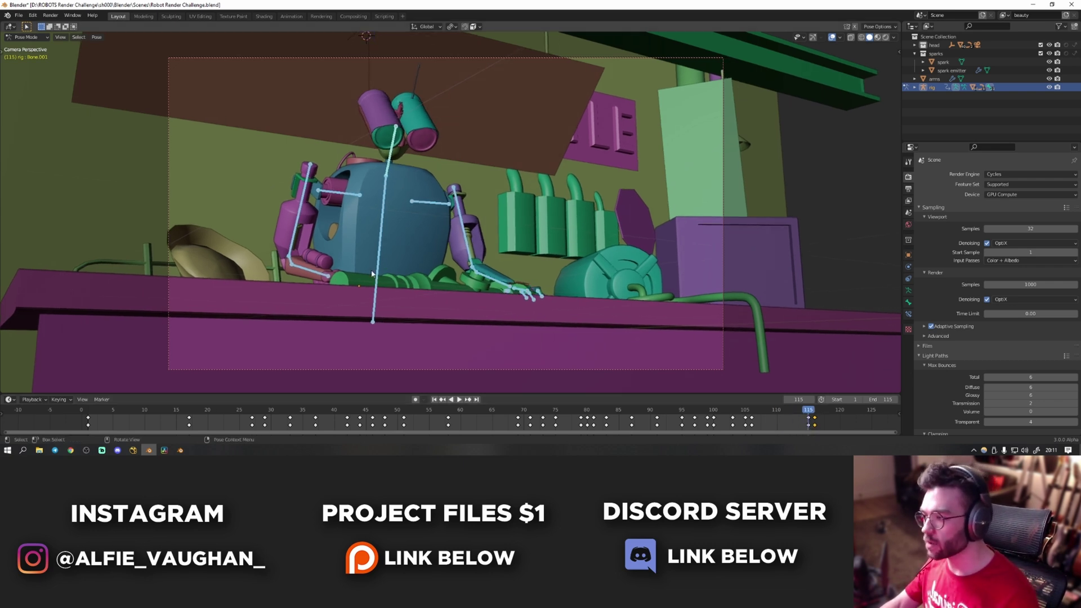
key("space")
key("space")
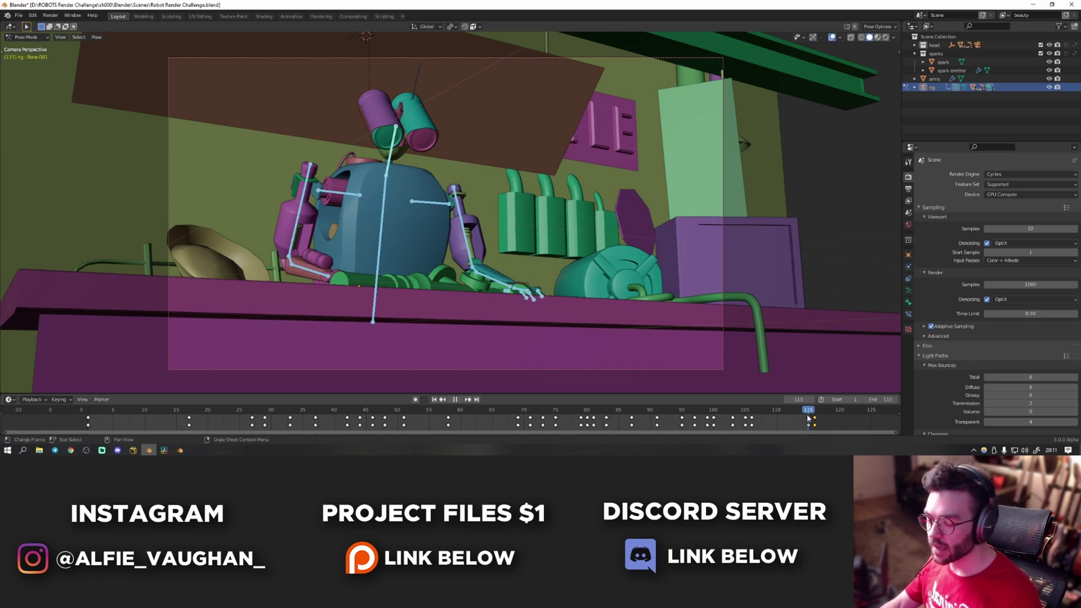
left_click(813, 419)
mouse_move(815, 420)
left_mouse_down()
mouse_move(87, 412)
mouse_move(801, 425)
left_mouse_up()
key("Escape")
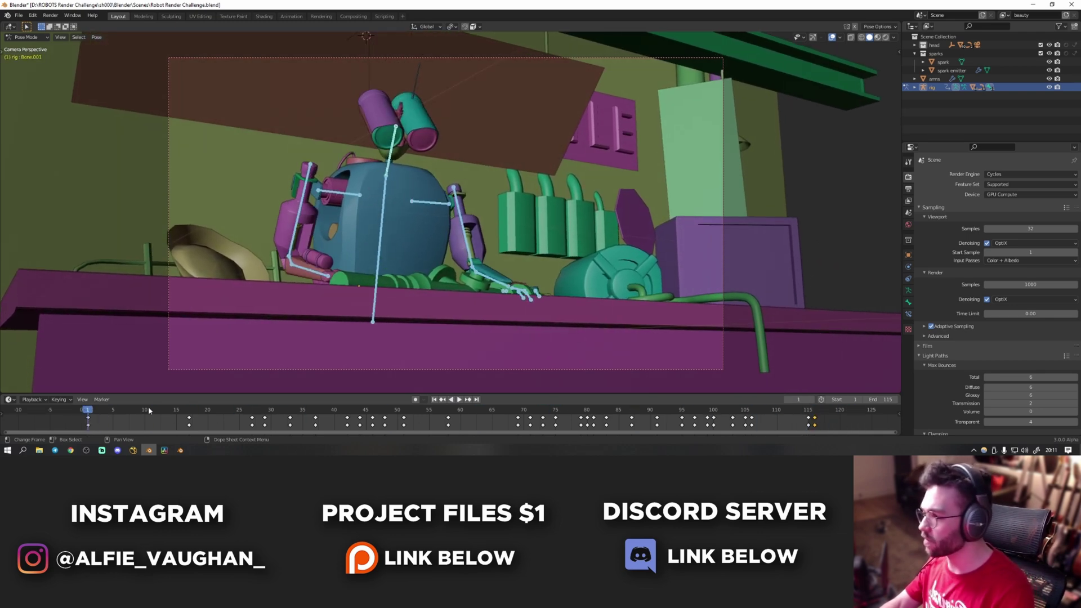
Step: Return the rig to Object Mode, deselect it and play the looping animation
left_click(524, 304)
key("ctrl+Tab")
left_click(505, 307)
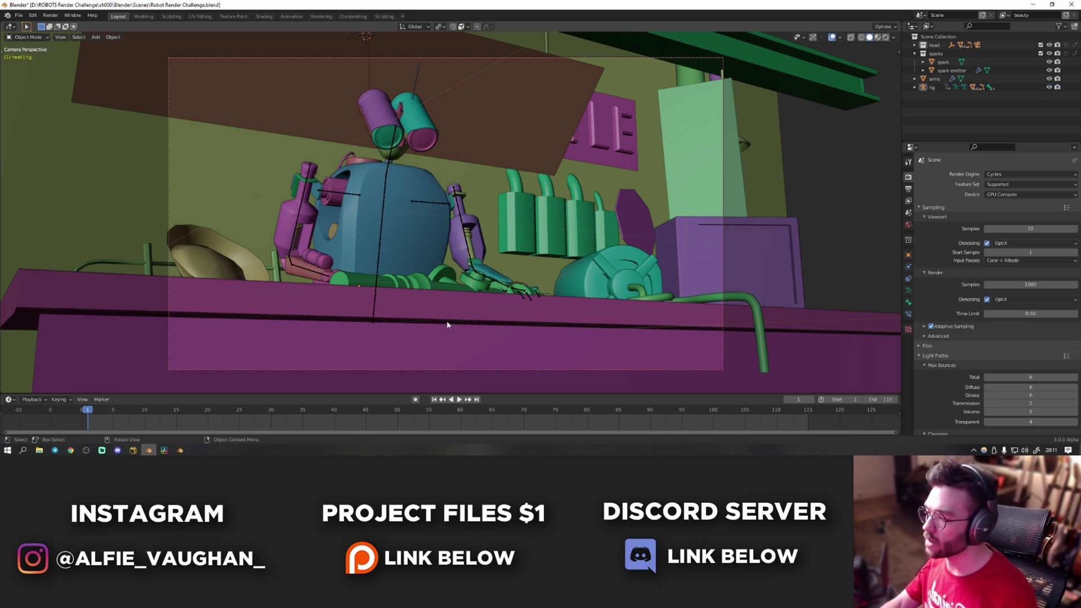
key("space")
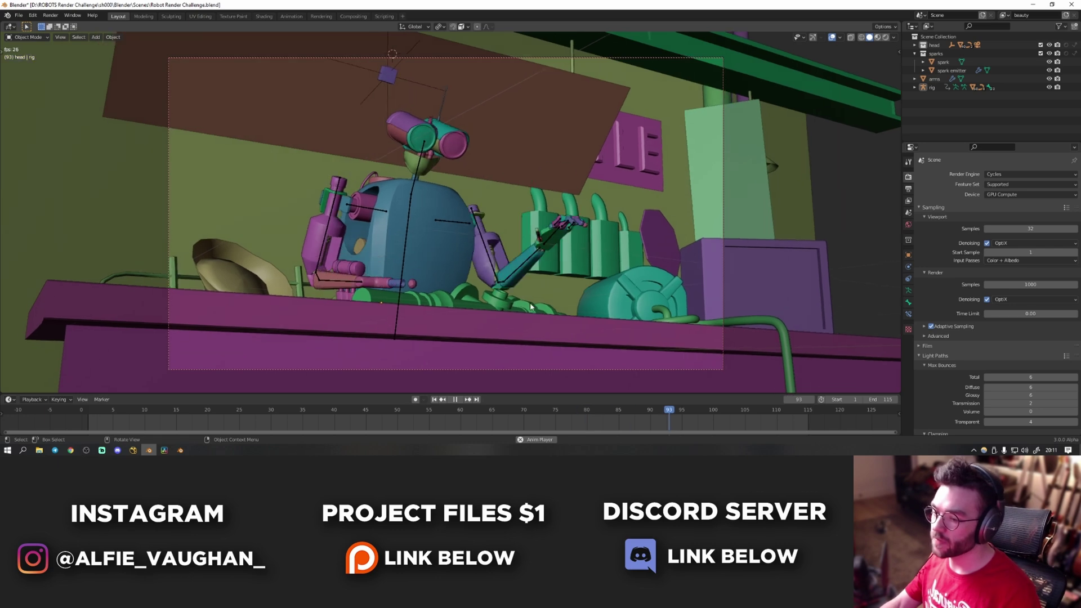
Step: Stop playback and inspect the flame object at the torch tip up close, scrubbing and playing through the frames where it ignites
key("space")
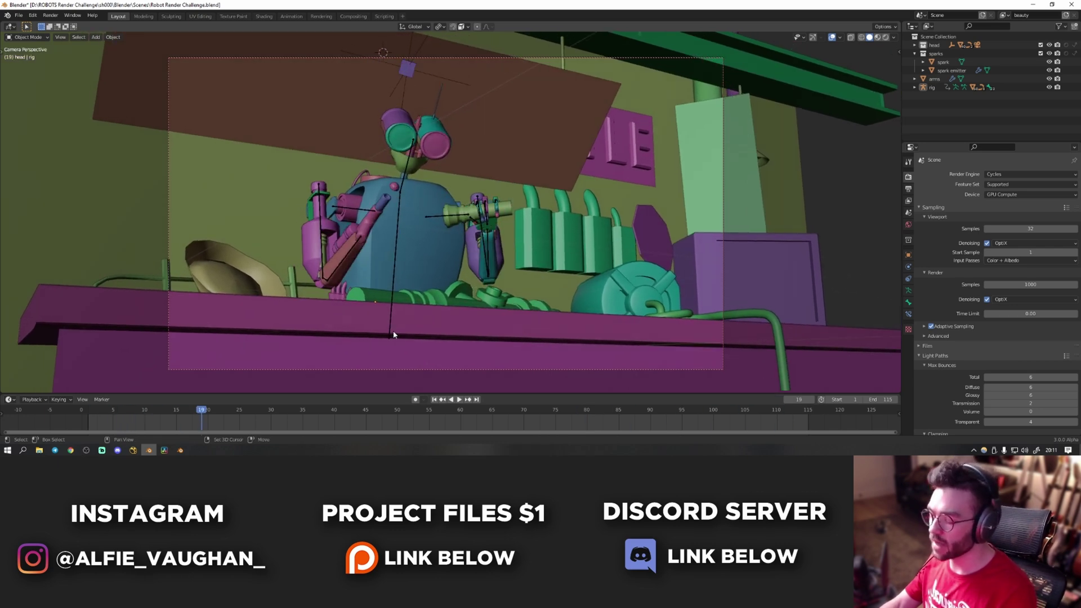
left_click_drag(313, 426, 492, 448)
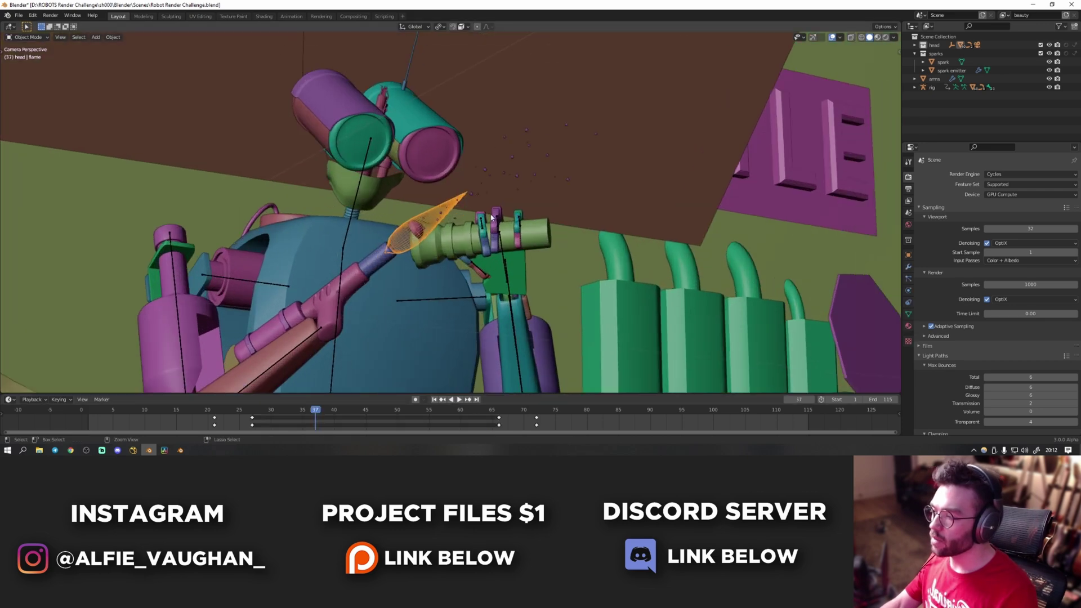
middle_click_drag(491, 217, 420, 286, "ctrl")
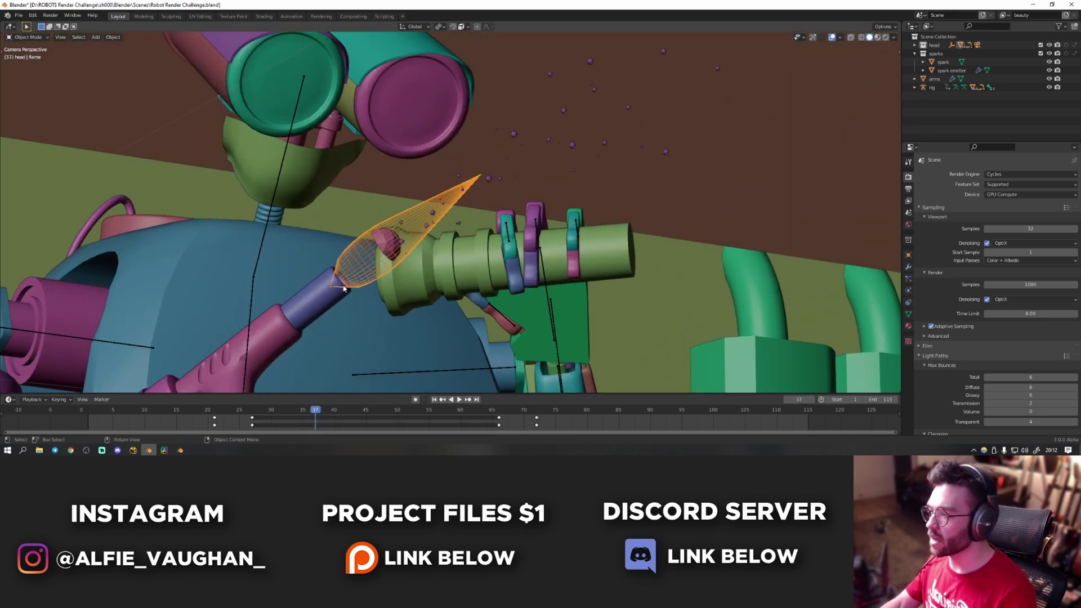
left_click_drag(322, 411, 219, 429)
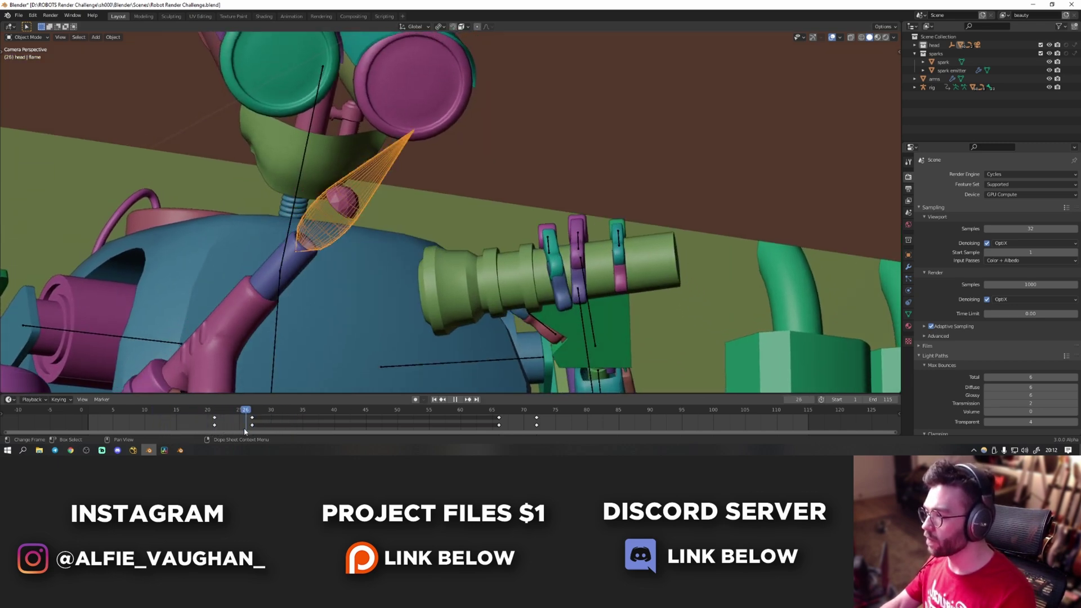
key("space")
Step: Preview the flame in Rendered shading to inspect the light it casts on the robot, moving on to frame 52
key("z")
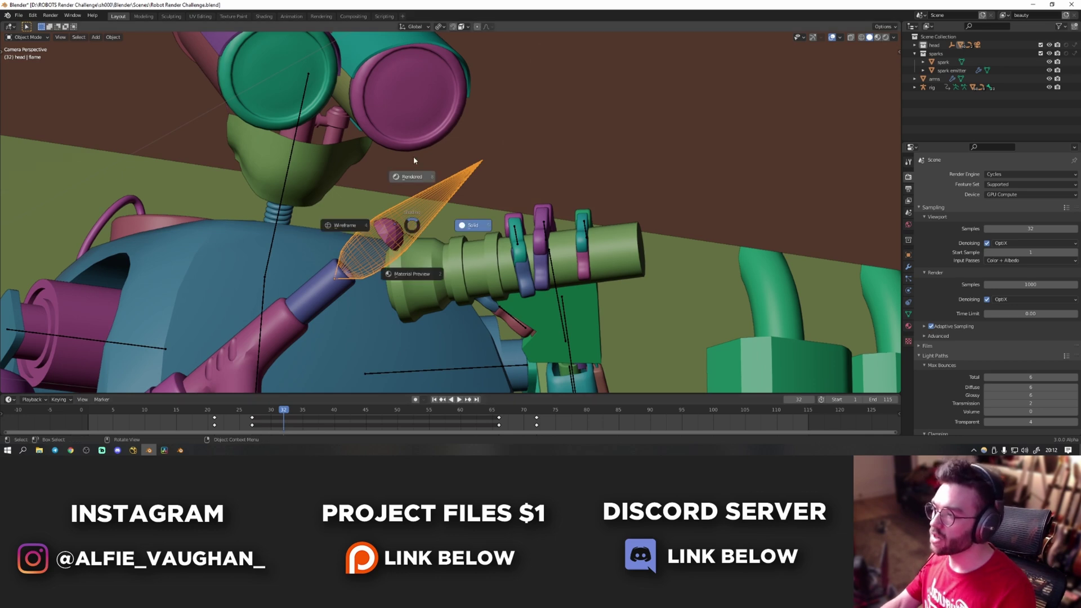
left_click(414, 160)
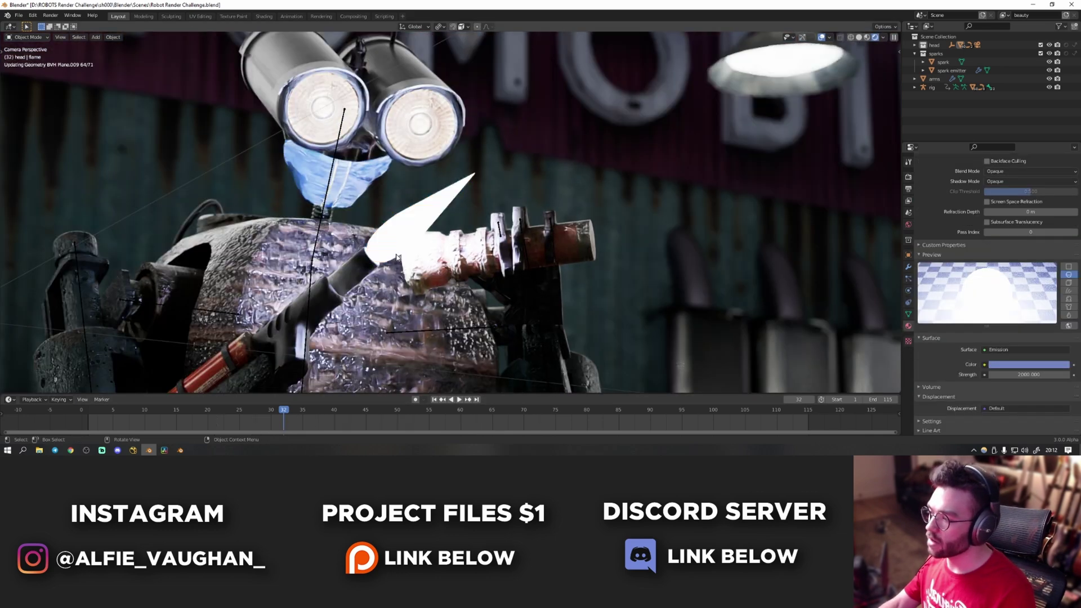
middle_click_drag(425, 248, 405, 262, "ctrl")
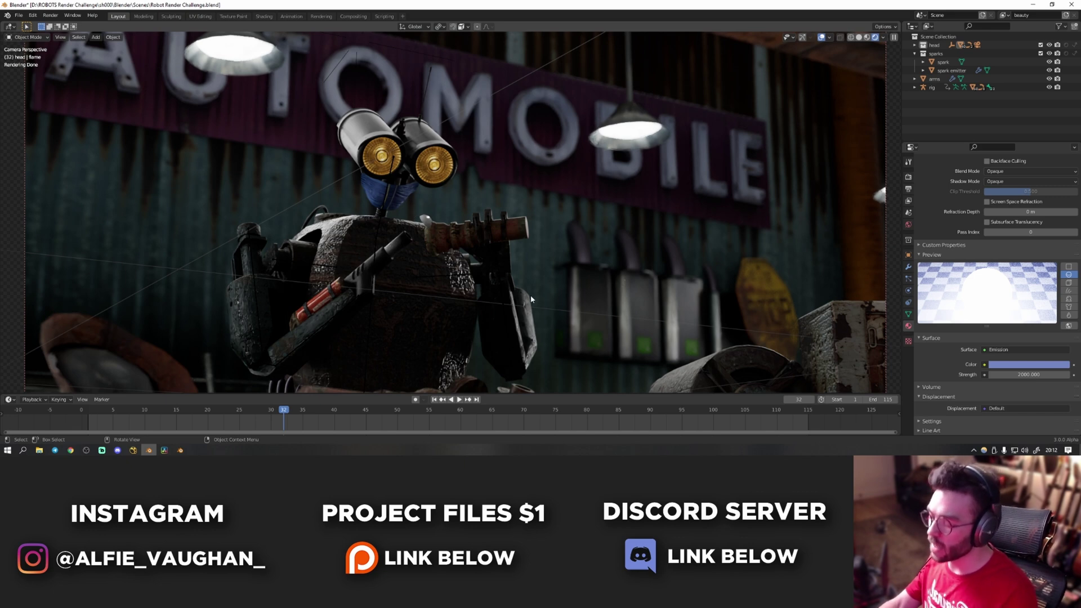
scroll(450, 234, "up", 4)
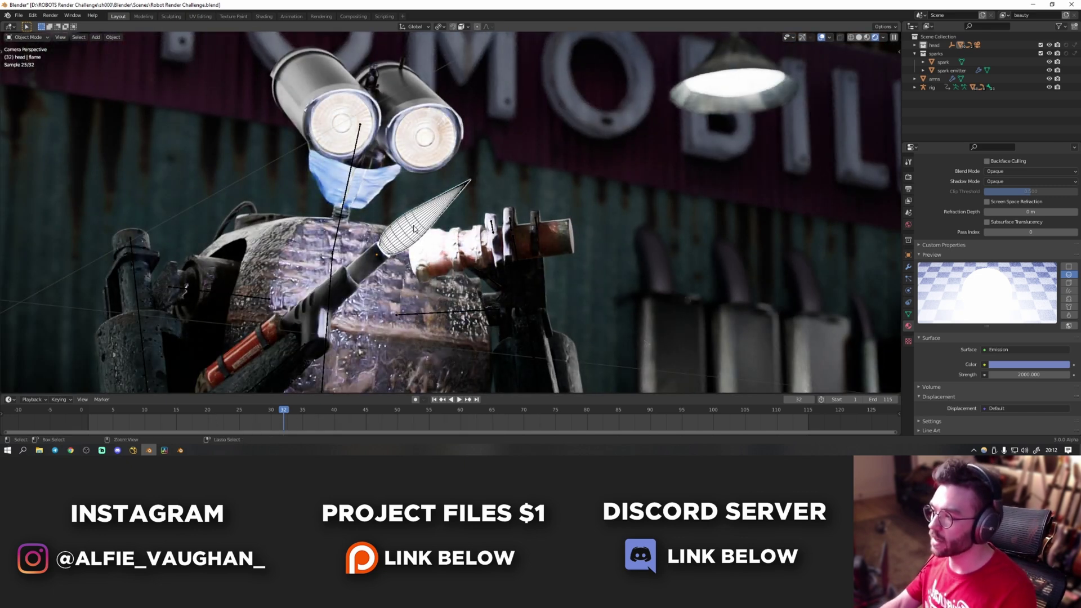
scroll(407, 275, "down", 3)
mouse_move(283, 416)
left_mouse_down()
mouse_move(200, 417)
mouse_move(601, 423)
mouse_move(410, 422)
left_mouse_up()
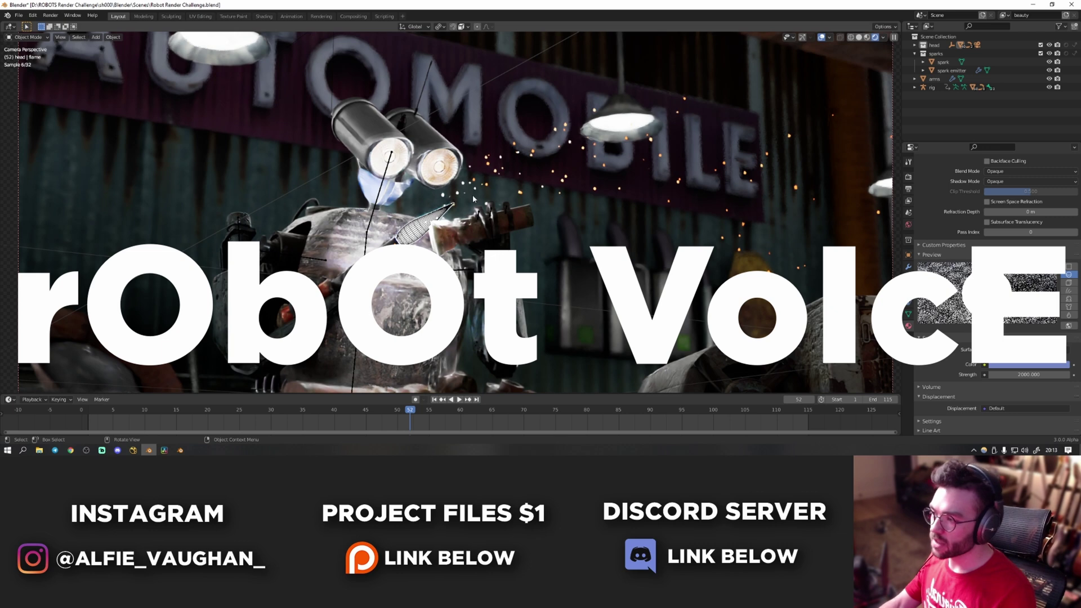
Step: Return the viewport to Solid shading, select the spark emitter and advance to frame 56 to check the sparks
key("z")
left_click(562, 234)
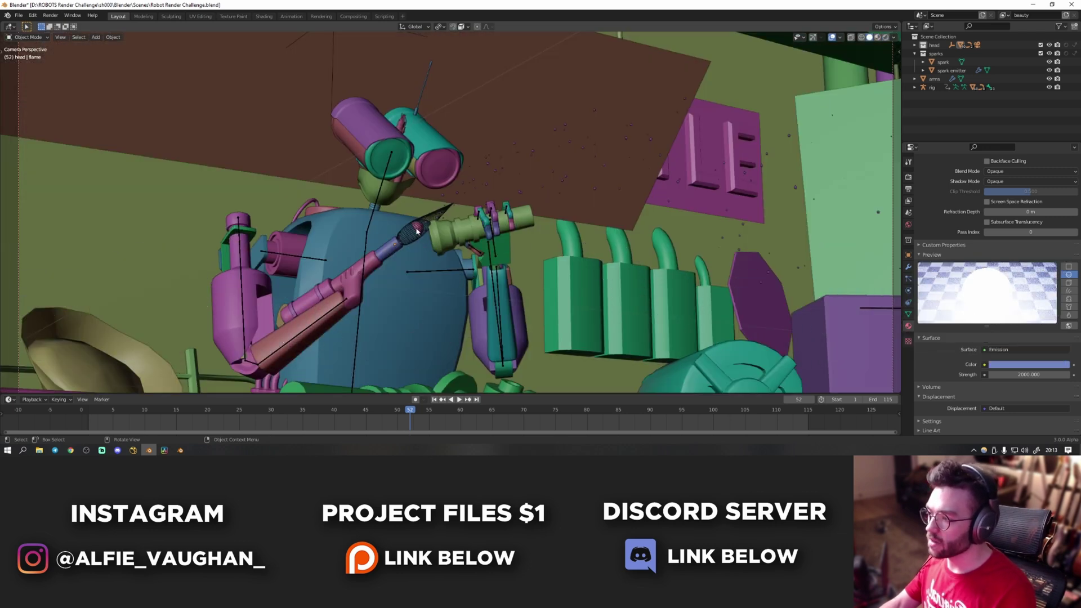
left_click(421, 233)
key("Right")
key("Right")
key("Right")
key("Right")
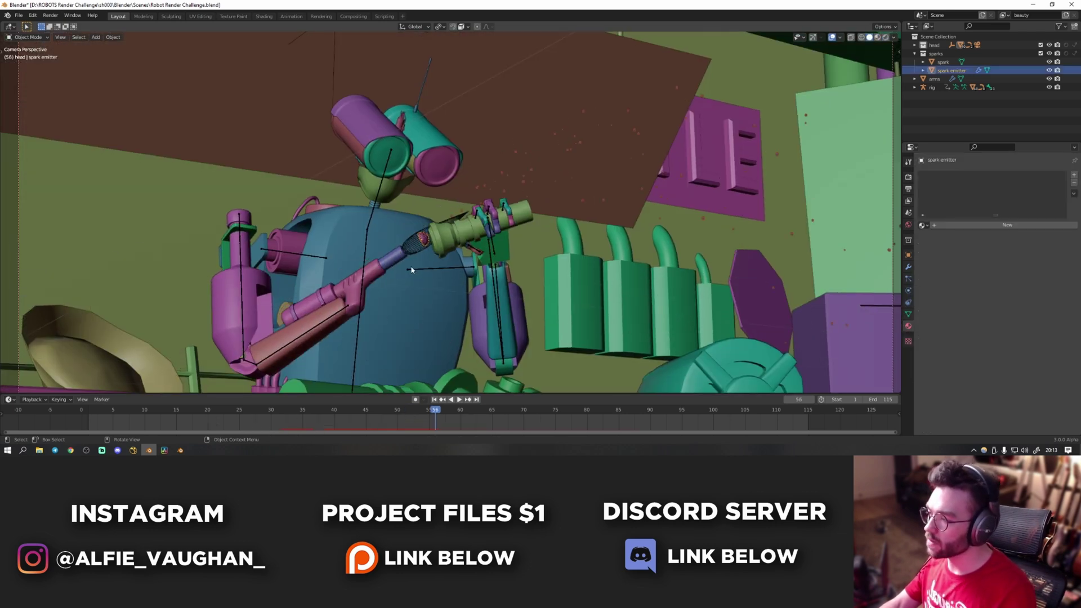
Step: Replay the sparks from an earlier frame and review the spark emitter's particle settings
left_click_drag(414, 423, 352, 426)
key("space")
left_click(908, 279)
scroll(997, 282, "down", 4)
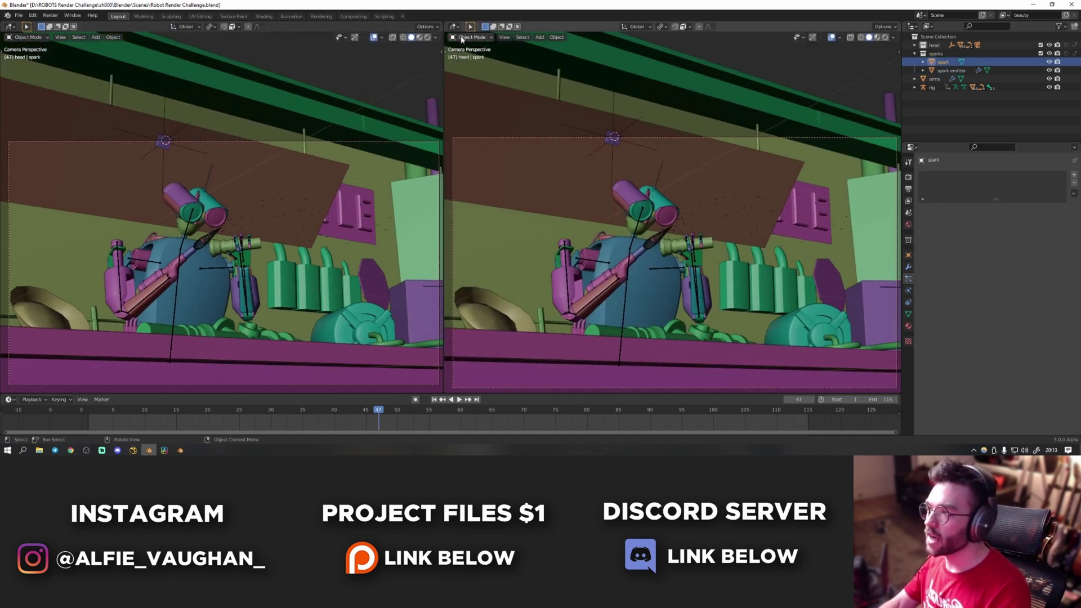
Step: Change the second viewport into a Shader Editor and frame the sparks material's node tree
left_click(453, 27)
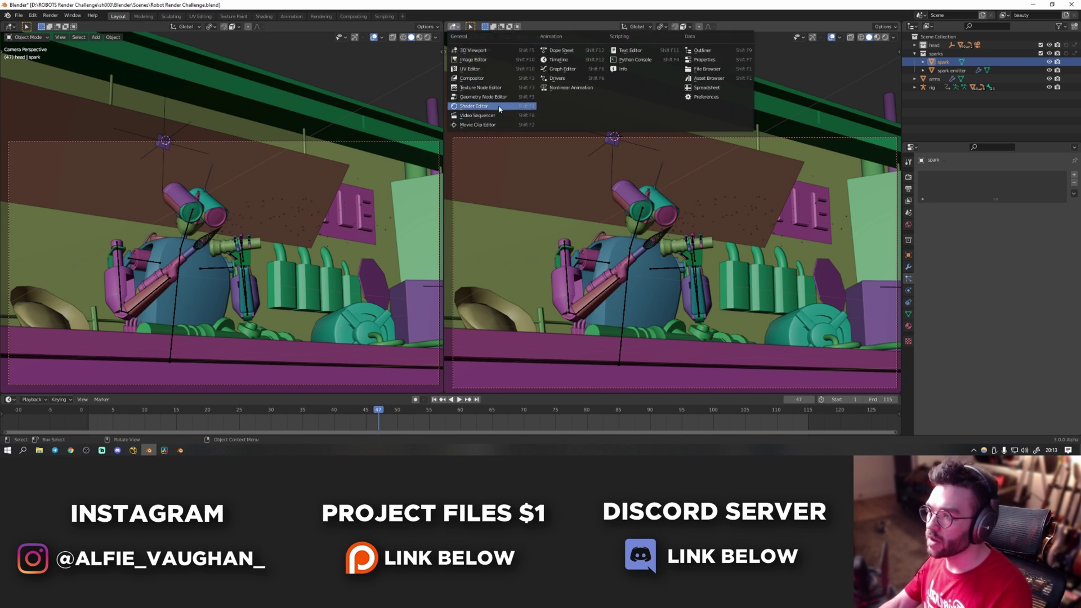
left_click(499, 109)
middle_click_drag(513, 248, 660, 246)
scroll(660, 246, "down", 2)
scroll(690, 234, "up", 2)
middle_click_drag(480, 212, 529, 221)
Step: Nudge the Particle Info and Divide nodes away from the ColorRamp and examine the sparks material's nodes through to Emission
left_click(529, 221)
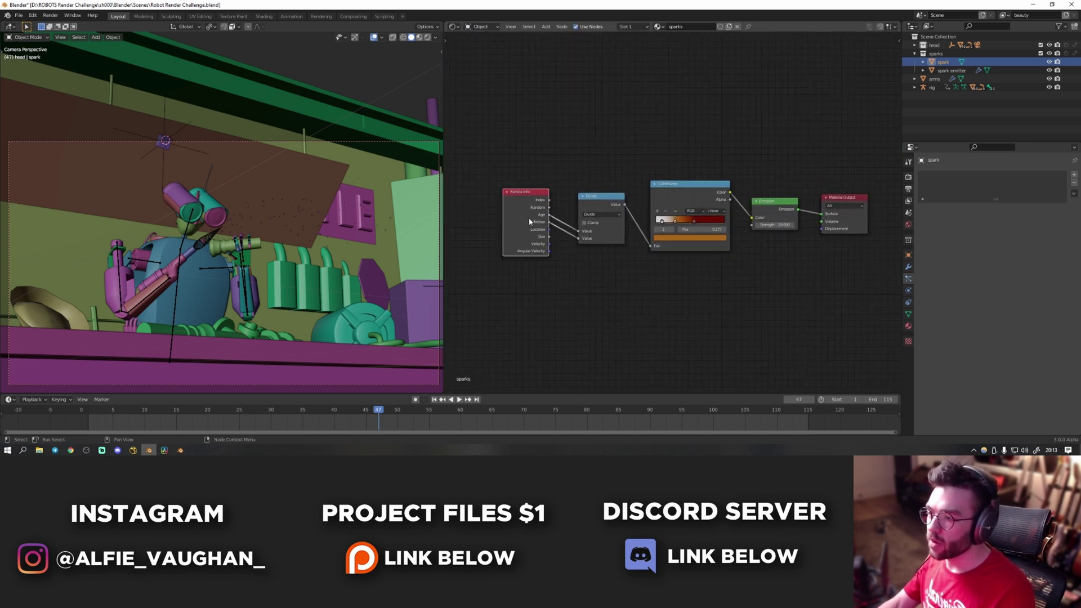
left_click_drag(529, 221, 521, 229)
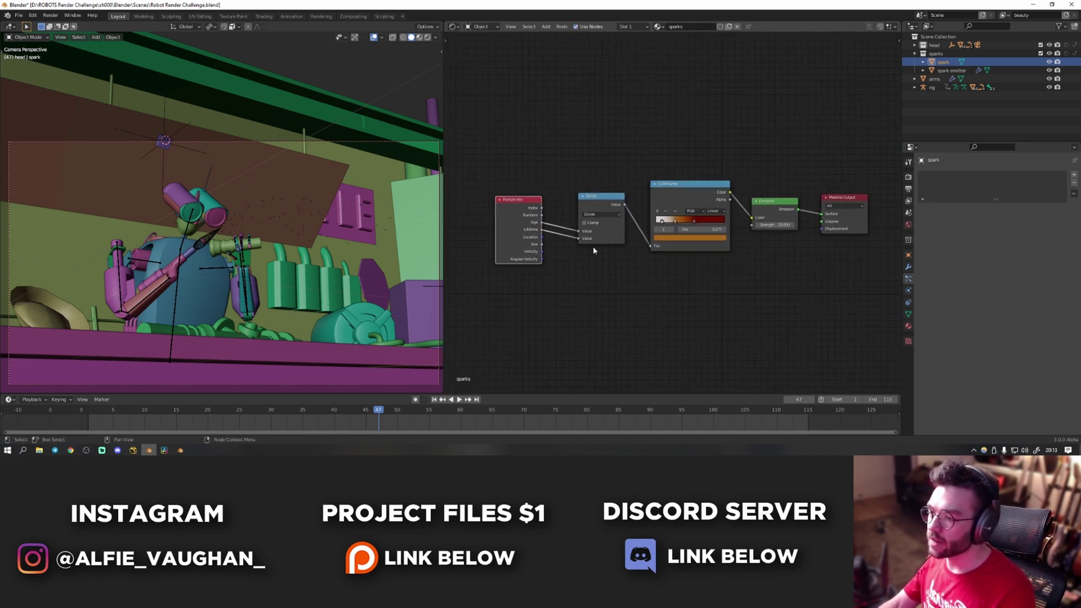
mouse_move(601, 207)
left_mouse_down()
mouse_move(593, 222)
mouse_move(597, 207)
left_mouse_up()
left_click(597, 215)
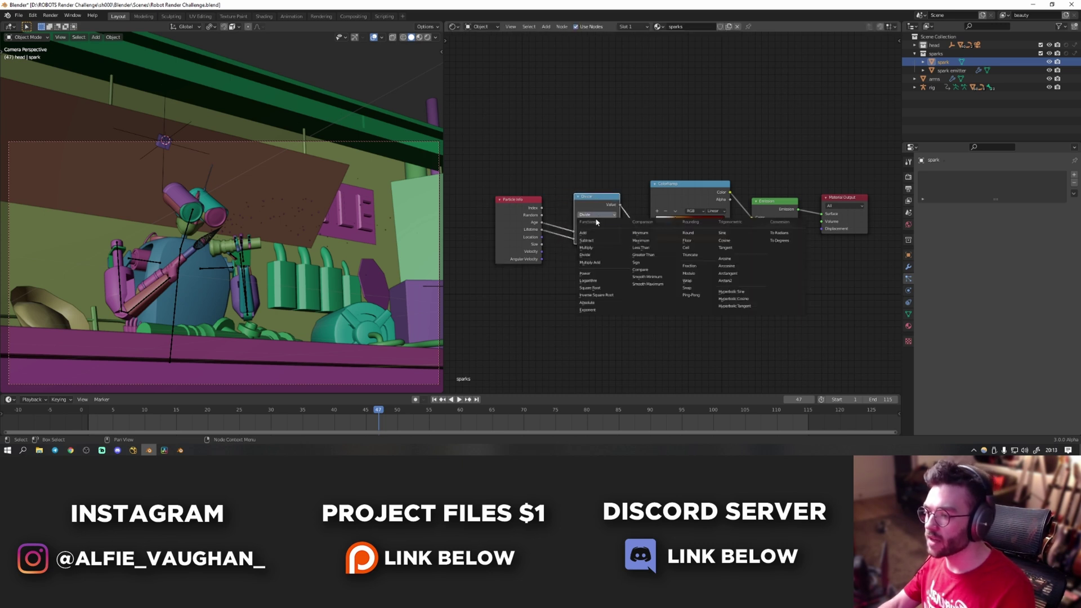
middle_click_drag(601, 208, 567, 210)
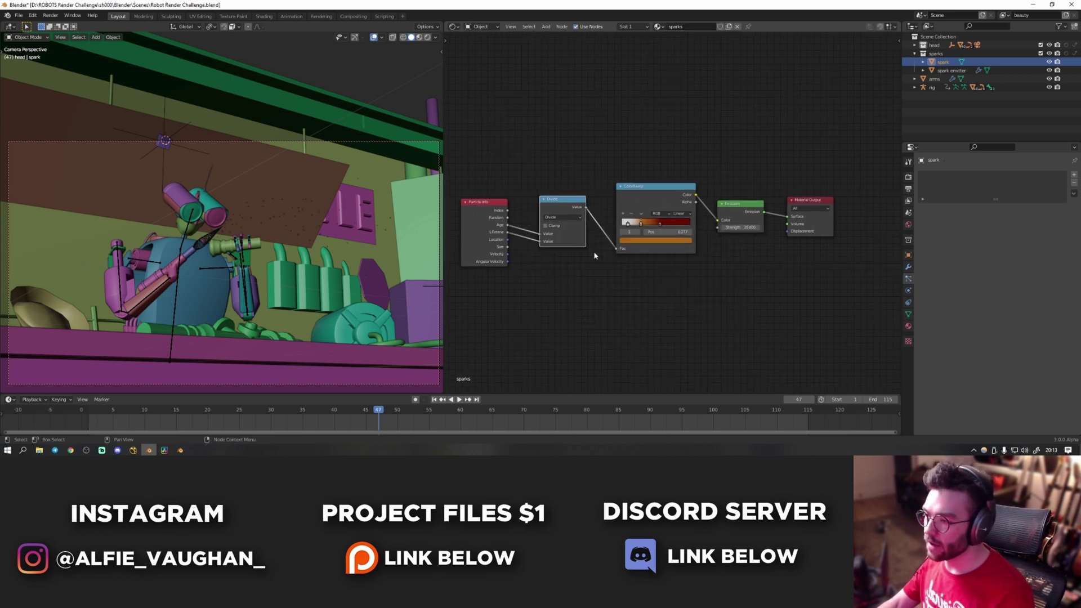
scroll(663, 250, "up", 3)
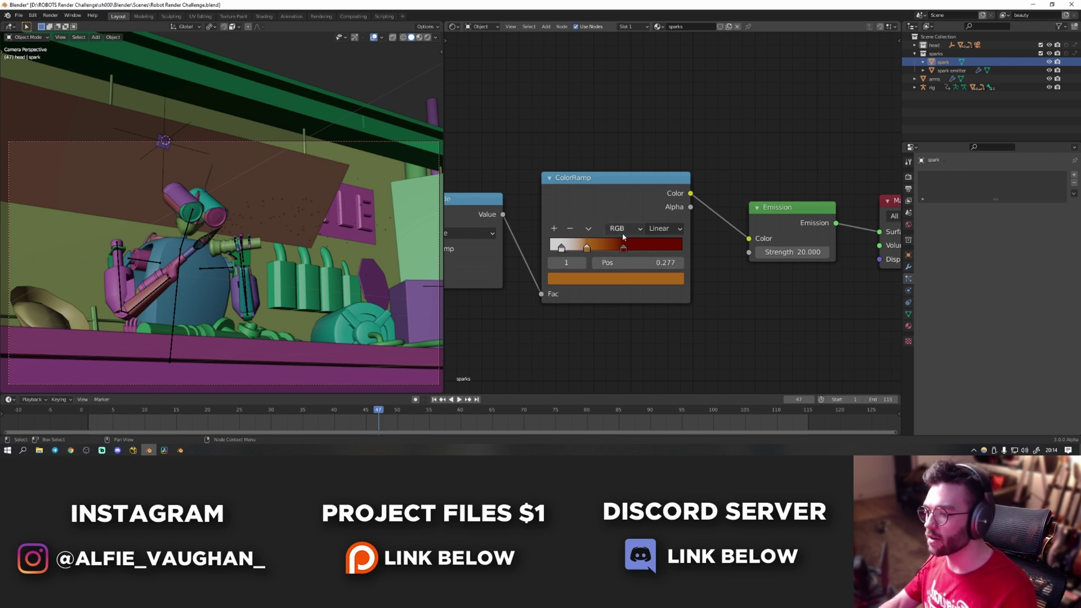
middle_click_drag(664, 236, 526, 235)
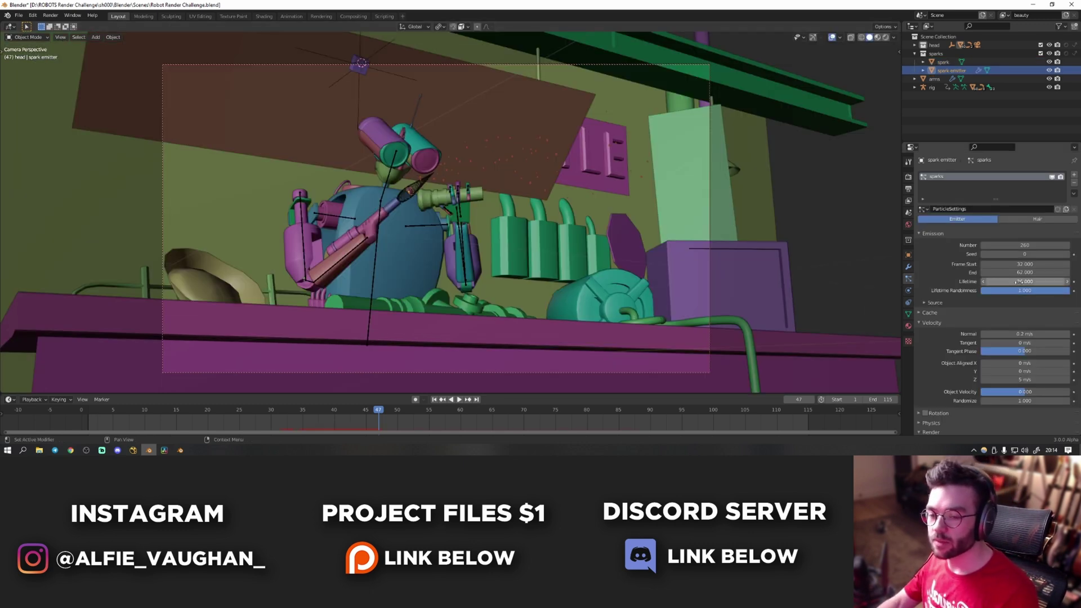
Step: Play the spark emission from about frame 29 to frame 69 with the spark emitter's settings shown
left_click(260, 415)
key("space")
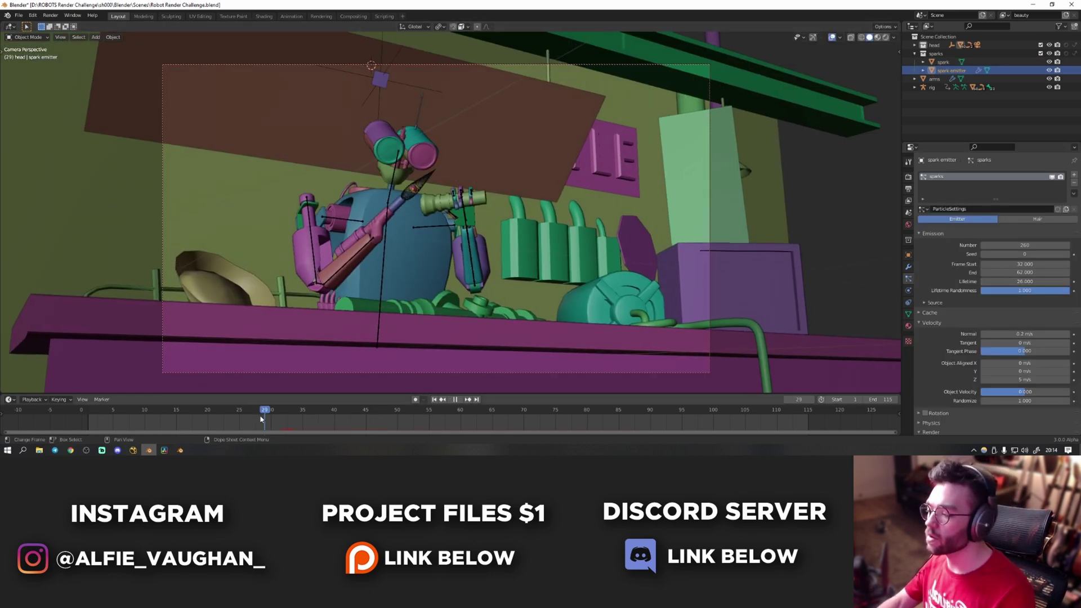
key("space")
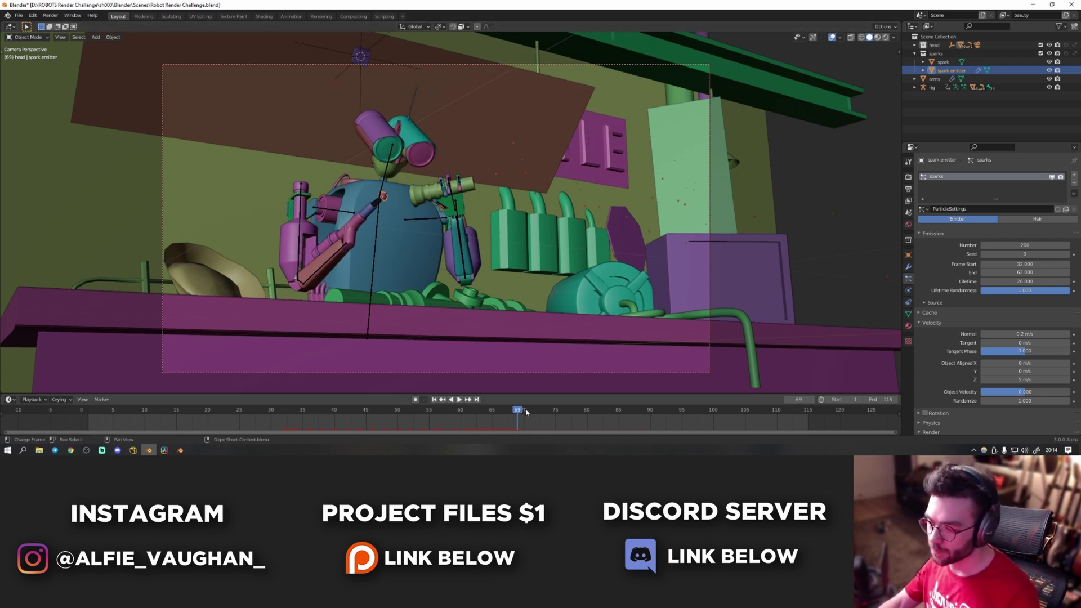
Step: Select the torch flame and scrub from frame 64 to frame 69 to check where it goes out
left_click_drag(526, 412, 485, 412)
left_click(409, 212)
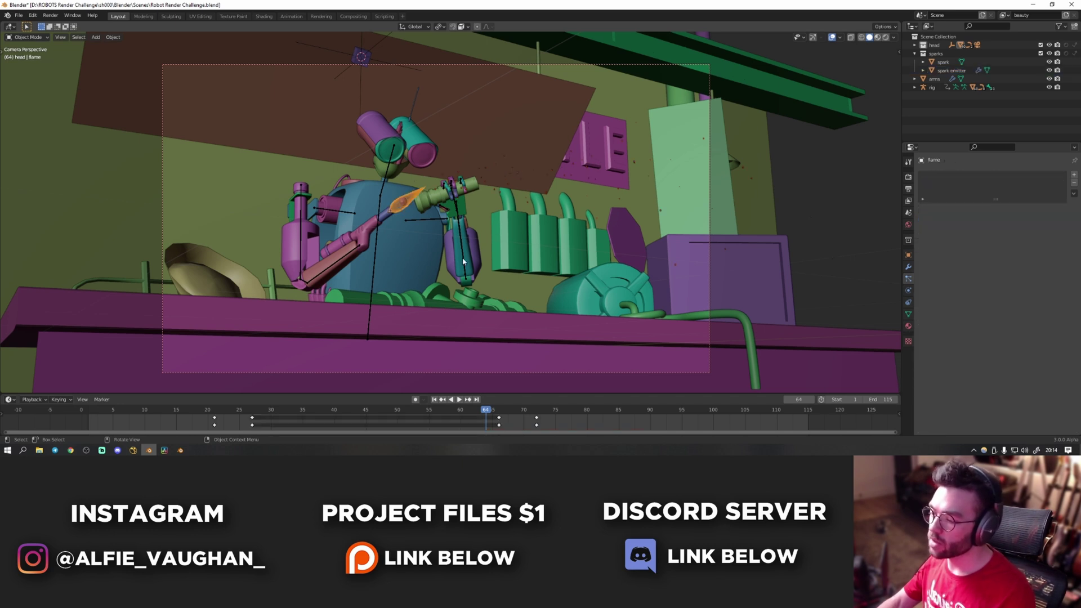
left_click_drag(490, 412, 512, 412)
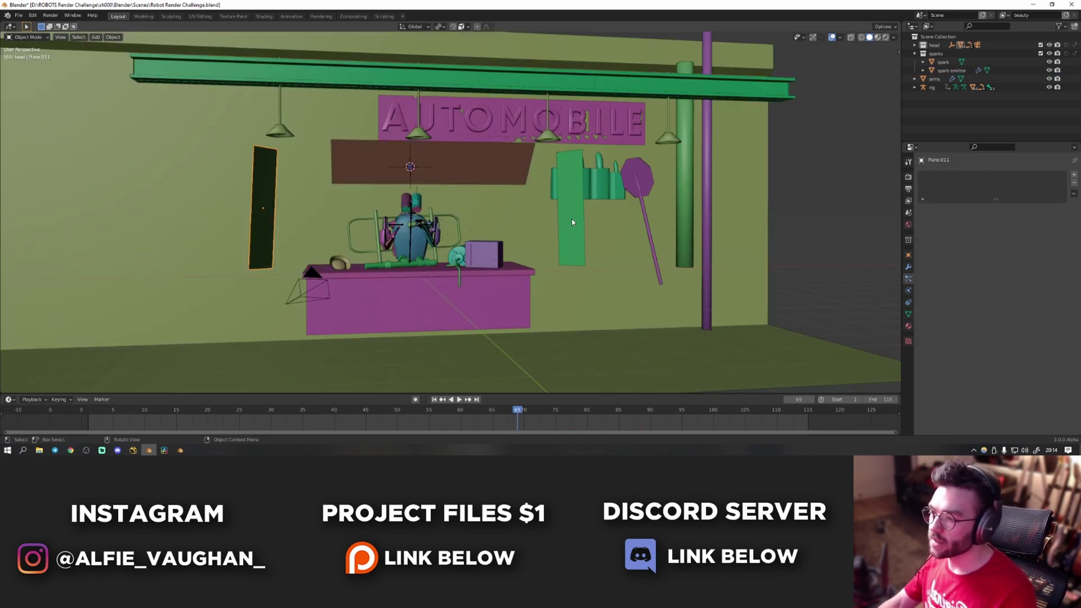
Step: Select the three rectangular planes around the robot and return to the camera view
left_click(572, 221)
left_click(428, 171, "shift")
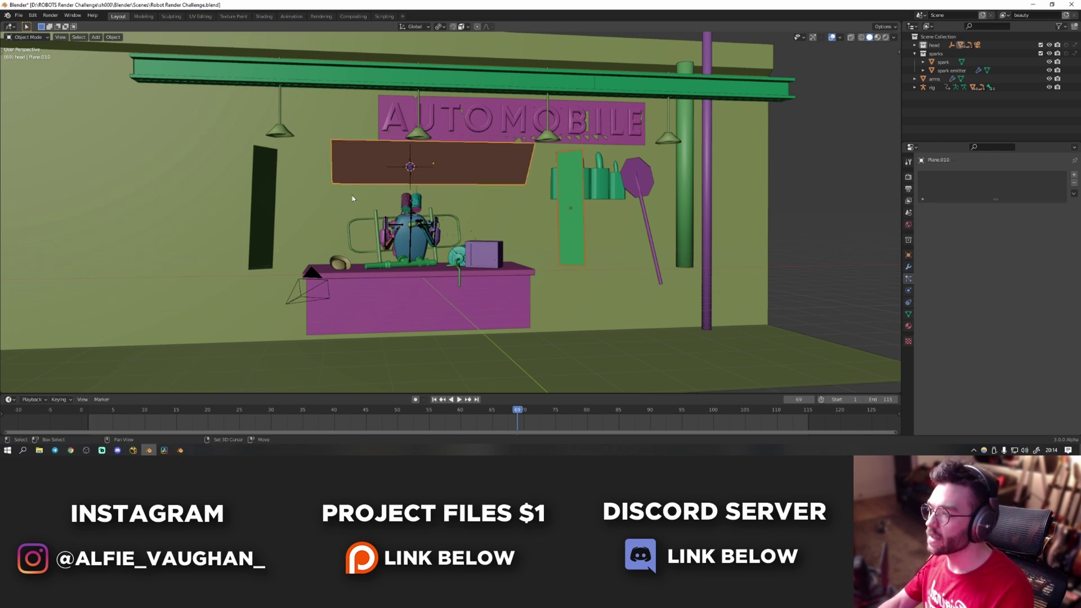
left_click(265, 209, "shift")
key("KP_0")
Step: Show the camera view in Rendered shading and compare it with the viewport overlays hidden and shown
key("z")
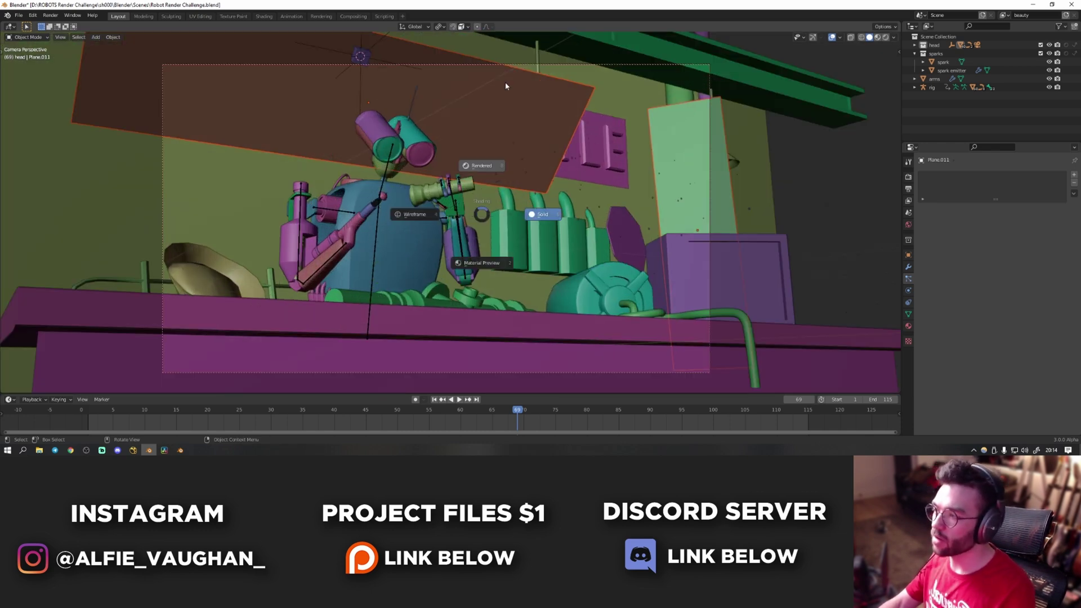
left_click(482, 166)
key("alt+shift+z")
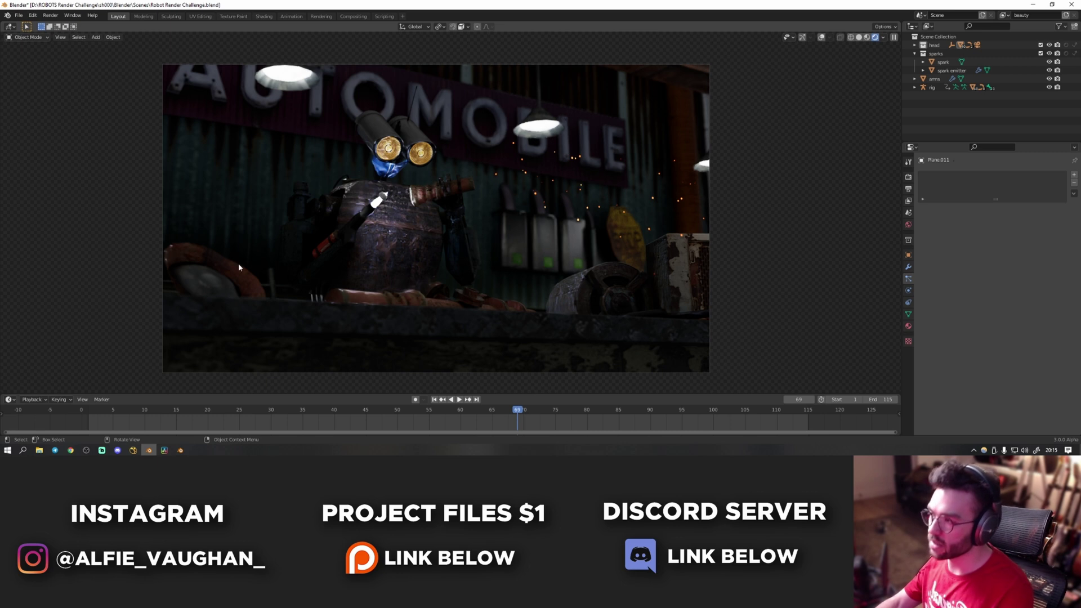
key("shift+alt+z")
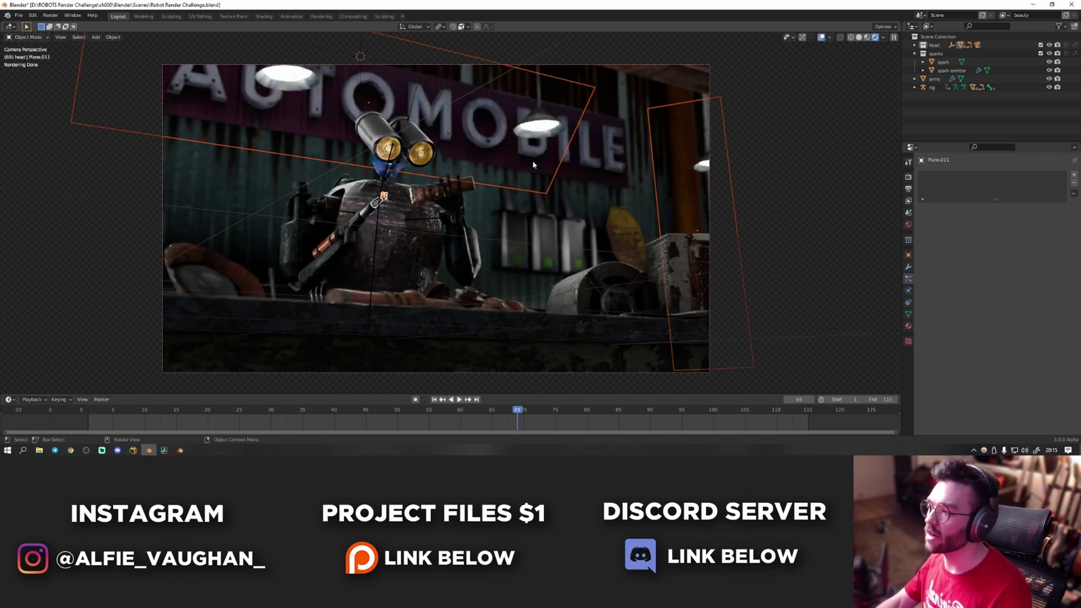
key("shift+alt+z")
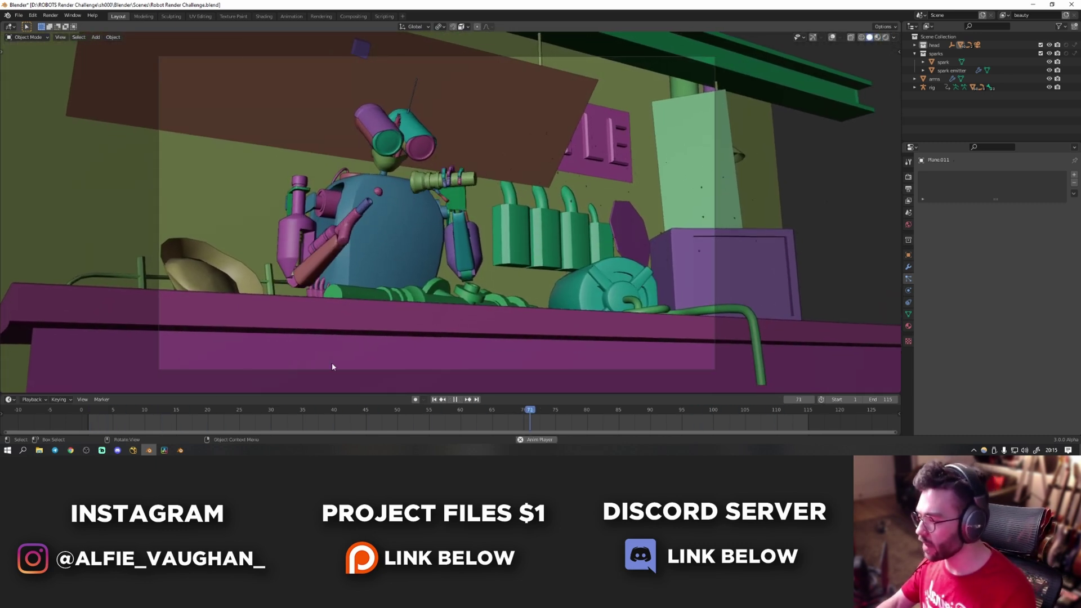
Step: Stop the playback, switch to Nuke and view the Read1 render's passes in a layer contact sheet
key("space")
left_click(133, 451)
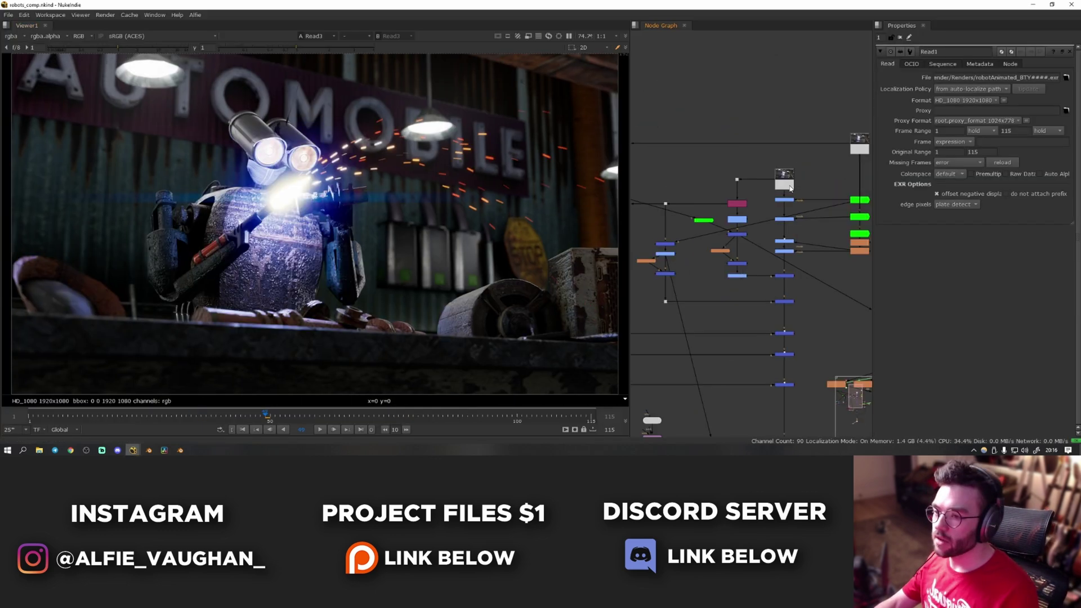
key("1")
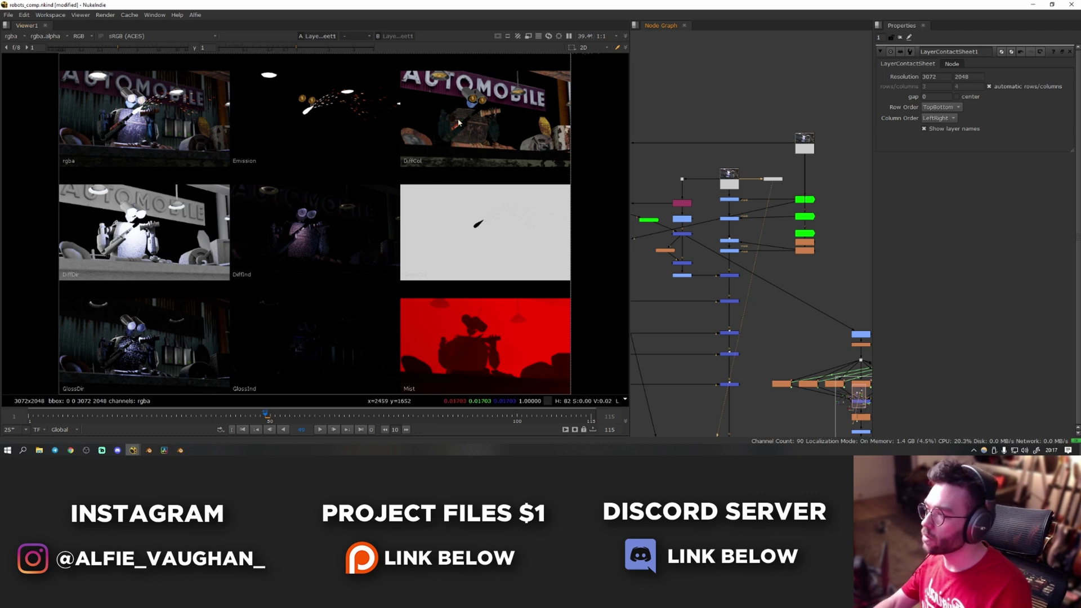
Step: Examine the Emission pass in the contact sheet up close, including the flame, eyes, lamps and sparks
scroll(334, 120, "up", 6)
scroll(334, 119, "down", 3)
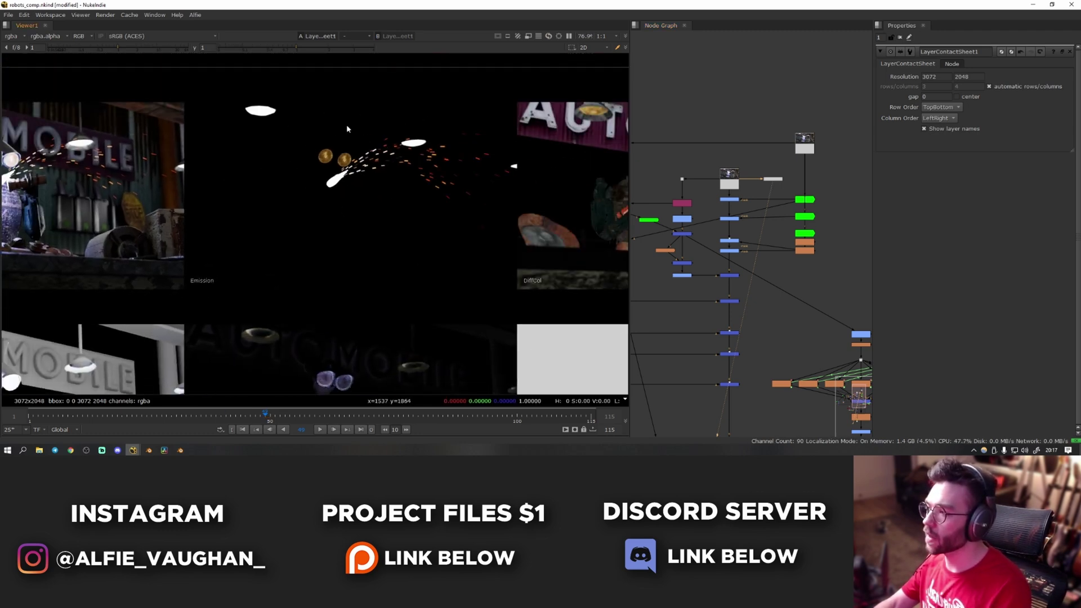
scroll(345, 176, "up", 3)
middle_click_drag(388, 168, 340, 177)
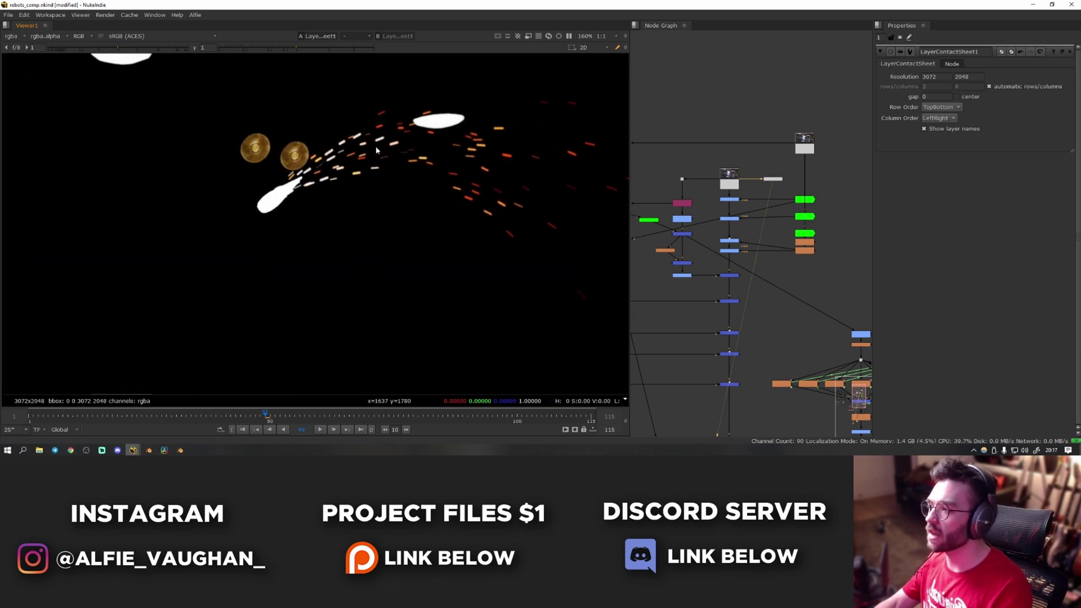
scroll(234, 90, "down", 3)
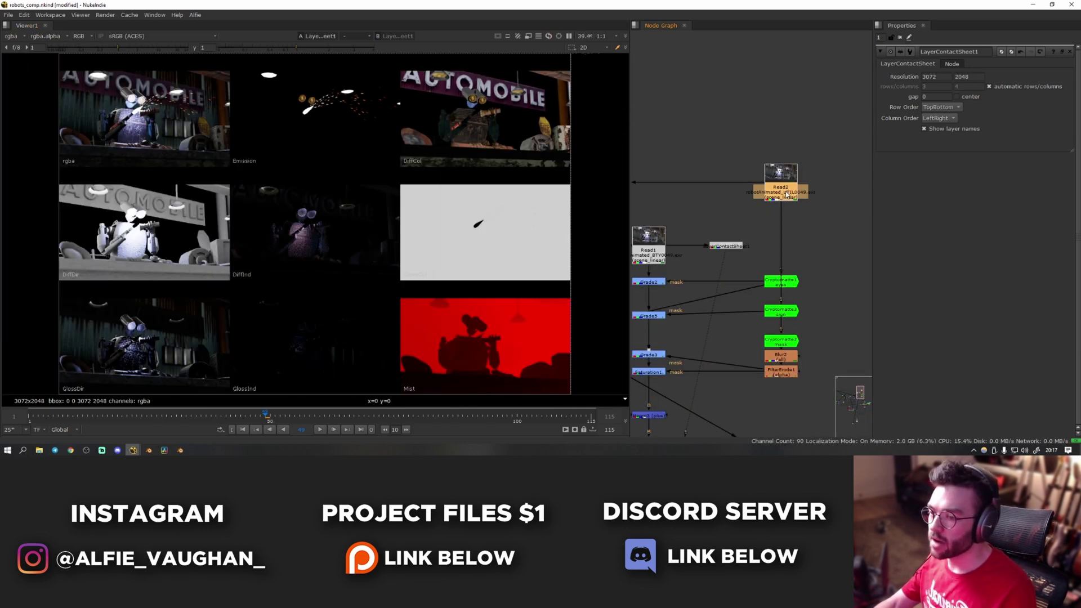
Step: View the Read2 utility render in the viewer and remove the LayerContactSheet node
key("1")
key("f")
left_click(781, 192)
left_click(730, 247)
key("ctrl+x")
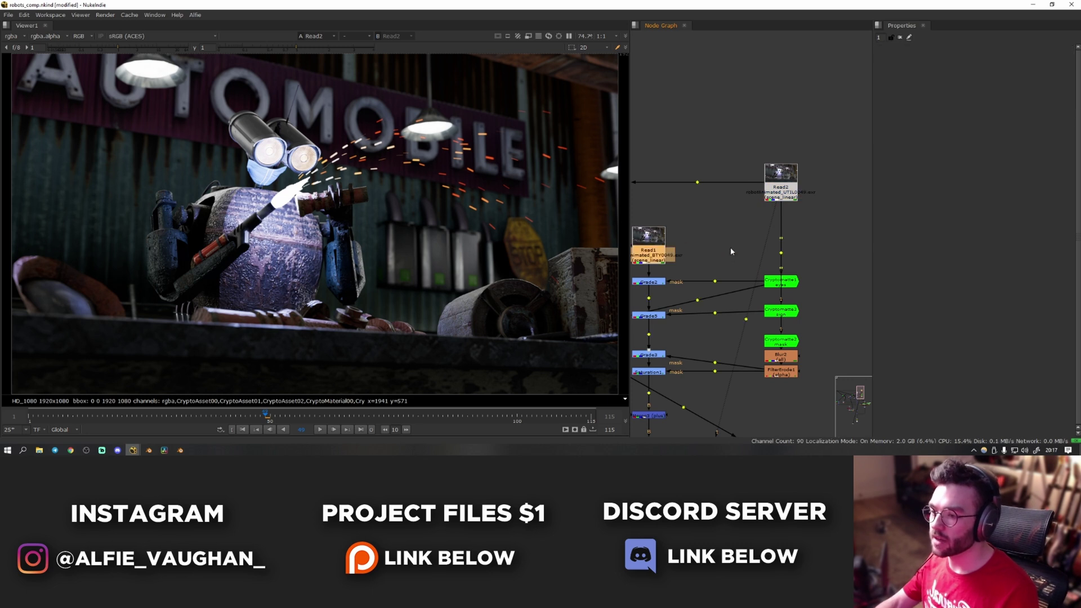
Step: View the output of the first Cryptomatte node below Read2
scroll(750, 271, "down", 2)
left_click(775, 277)
key("1")
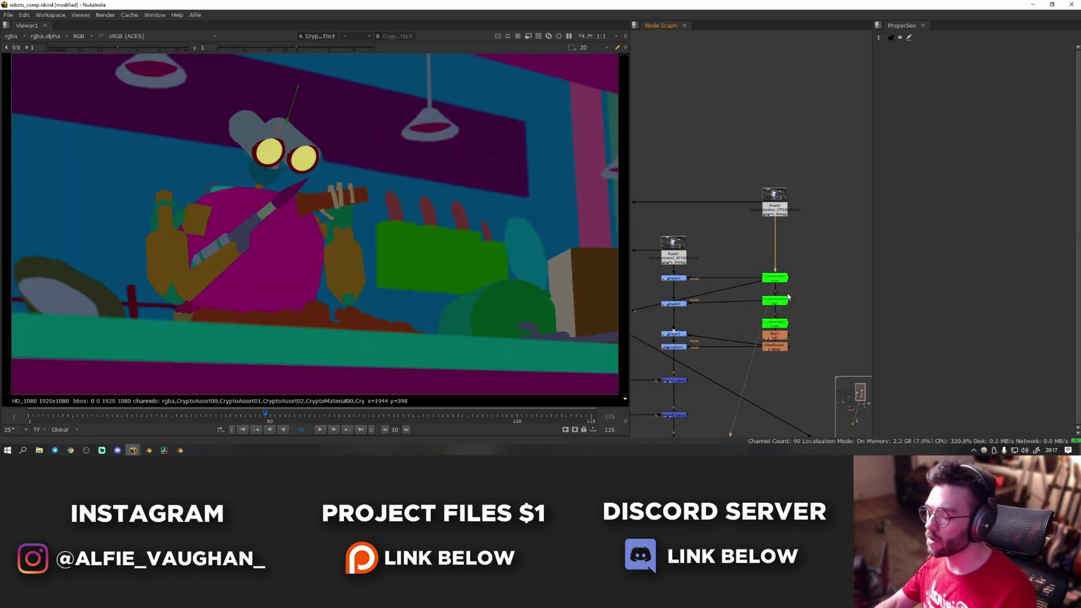
Step: View the alpha mattes of the remaining Cryptomatte nodes below Read2
key("a")
left_click_drag(786, 300, 786, 306)
key("1")
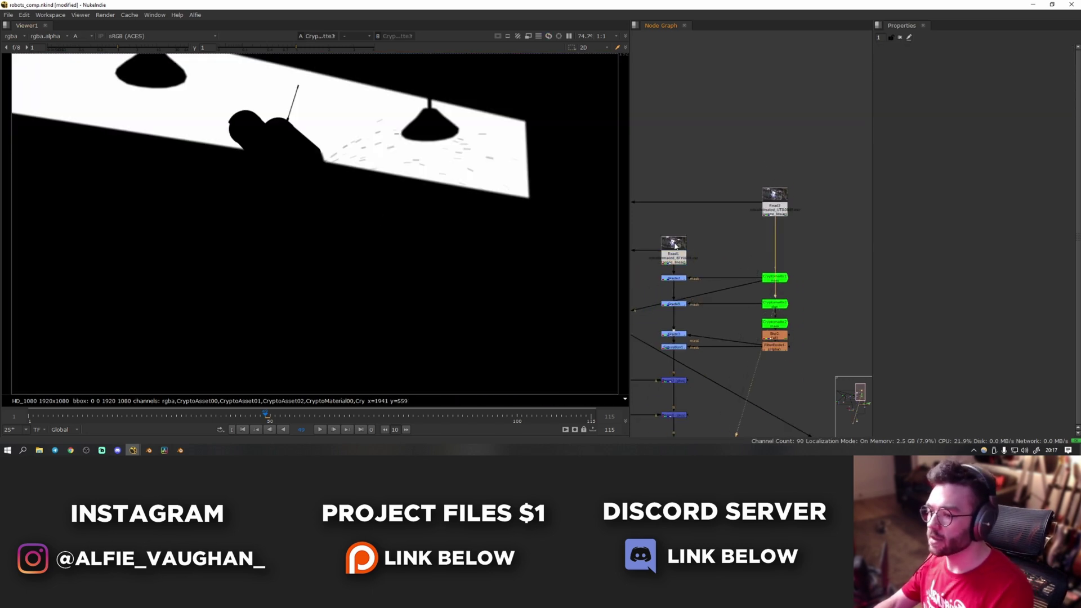
left_click(785, 327)
key("1")
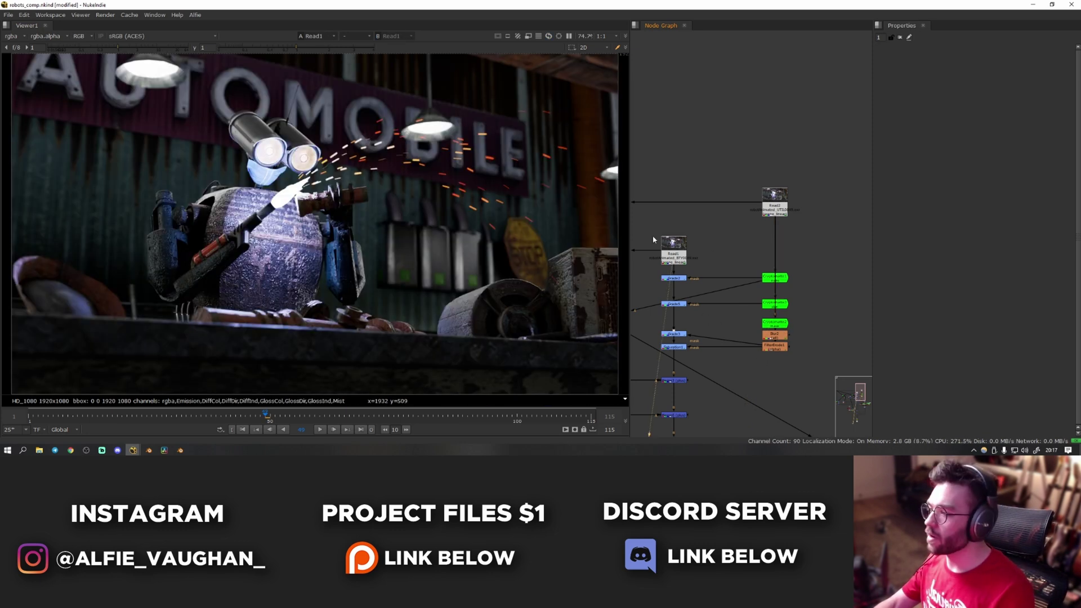
Step: View the Grade2 result below Read1 and examine the robot's eyes, flame and sparks up close
middle_click_drag(653, 239, 766, 199)
left_click(790, 238)
key("1")
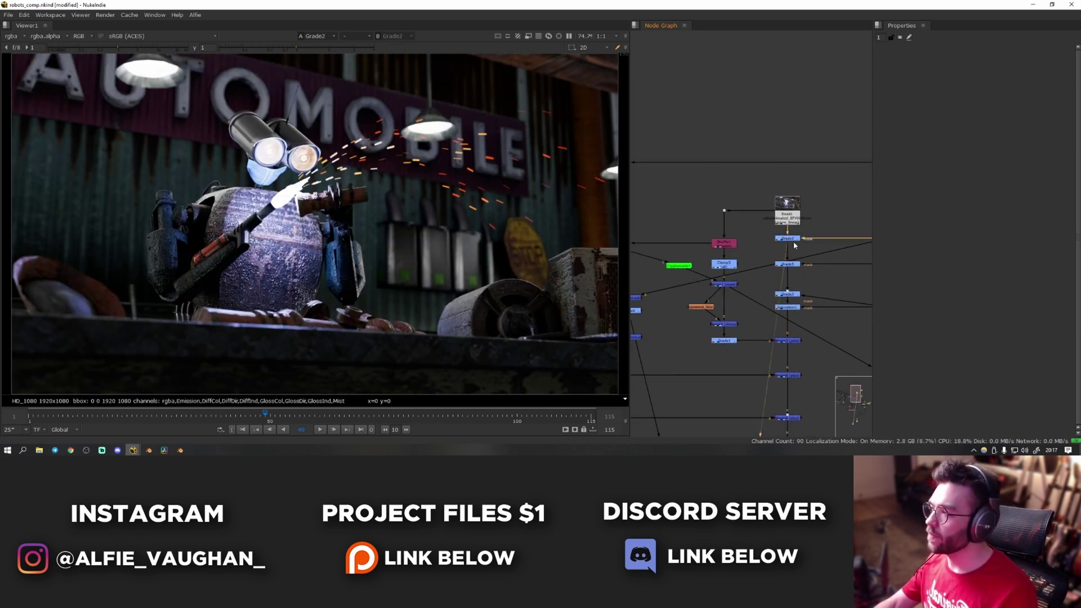
scroll(270, 175, "down", 5)
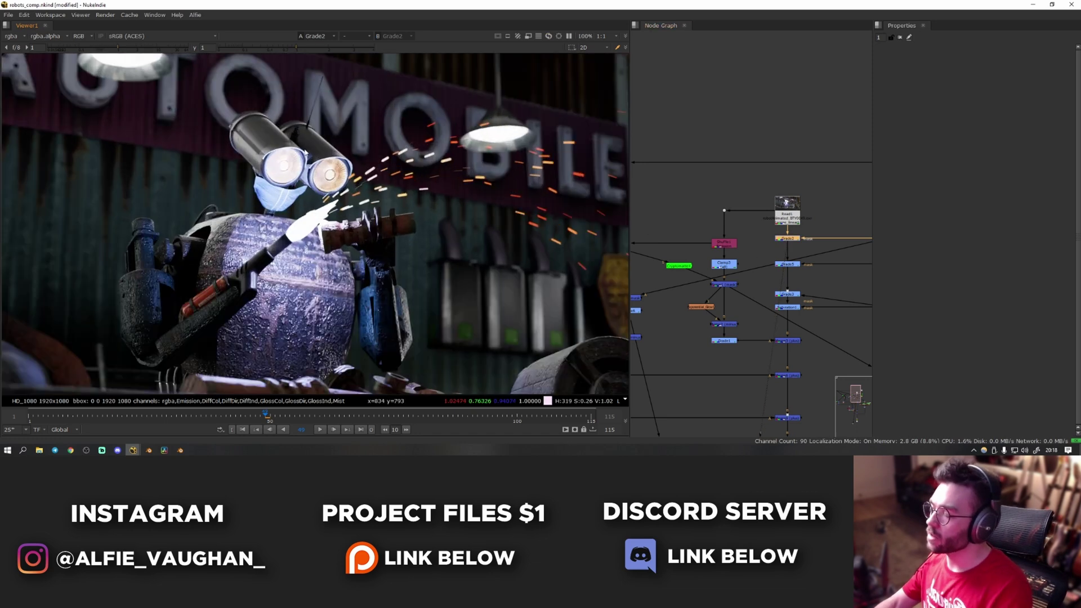
scroll(287, 169, "up", 6)
middle_click_drag(813, 344, 721, 171)
scroll(729, 297, "down", 4)
scroll(727, 318, "down", 1)
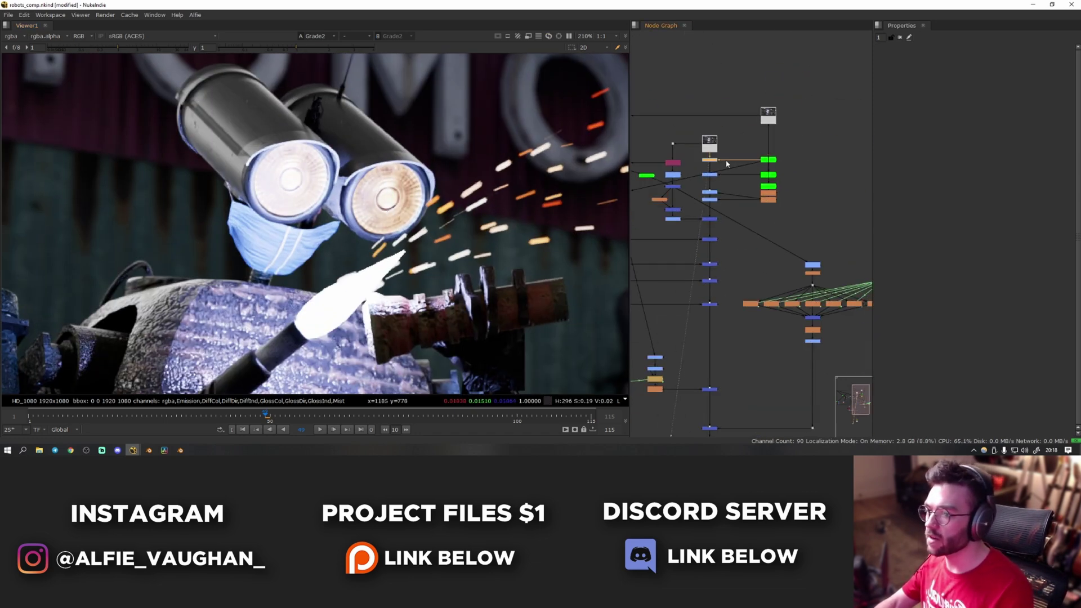
Step: View the results of the second masked grade and the saturation node below Read1
scroll(727, 155, "up", 4)
key("f")
left_click(692, 202)
key("1")
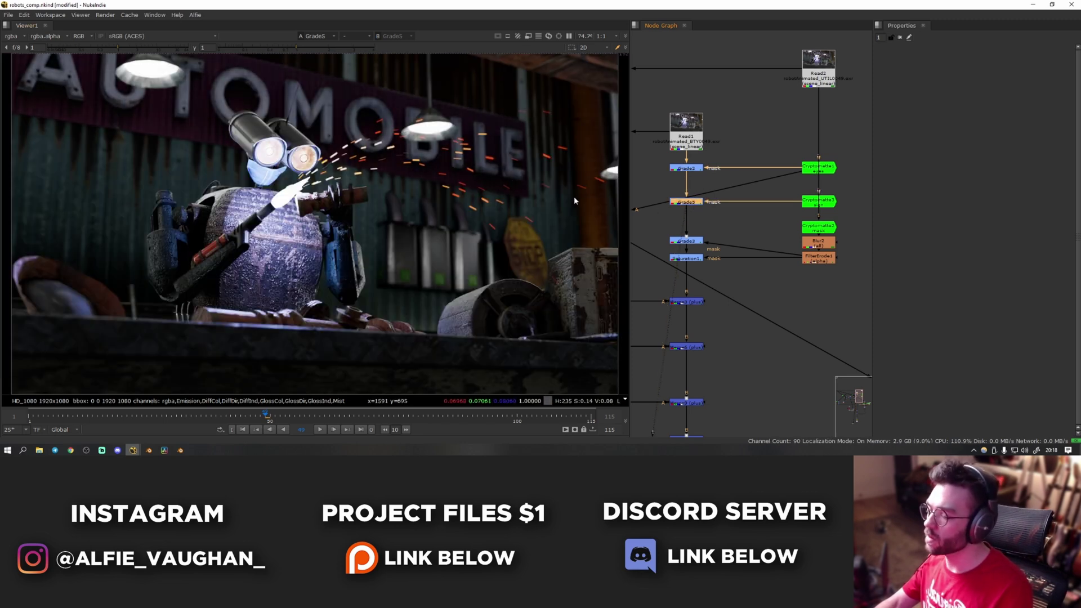
left_click(686, 259)
key("1")
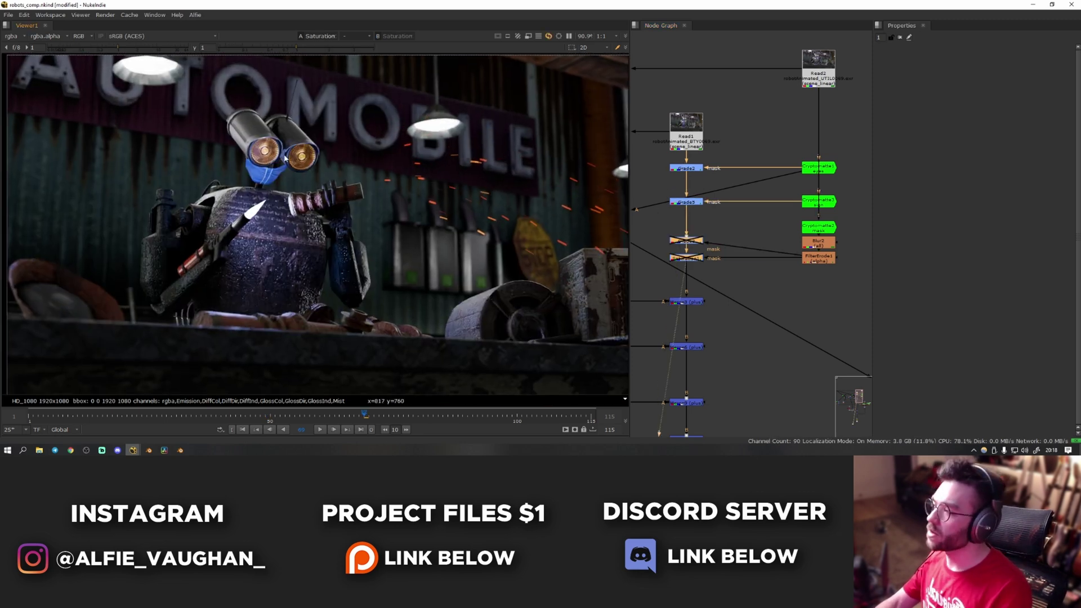
Step: Examine the robot's eyes and face mask up close in the saturation node's output
scroll(295, 157, "up", 4)
middle_click_drag(295, 158, 419, 220)
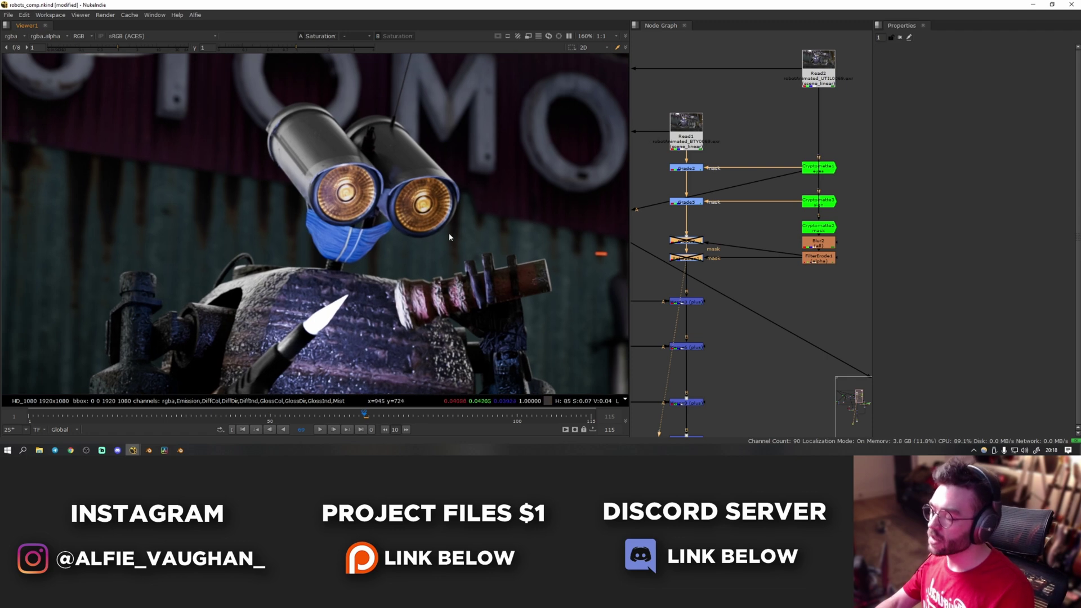
scroll(272, 156, "down", 4)
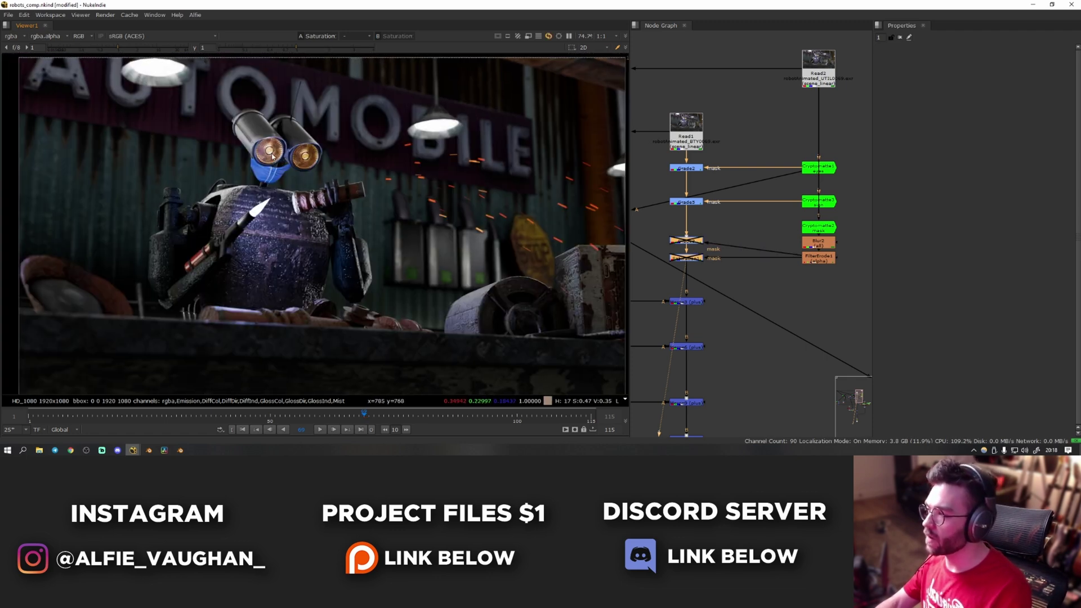
scroll(272, 157, "up", 4)
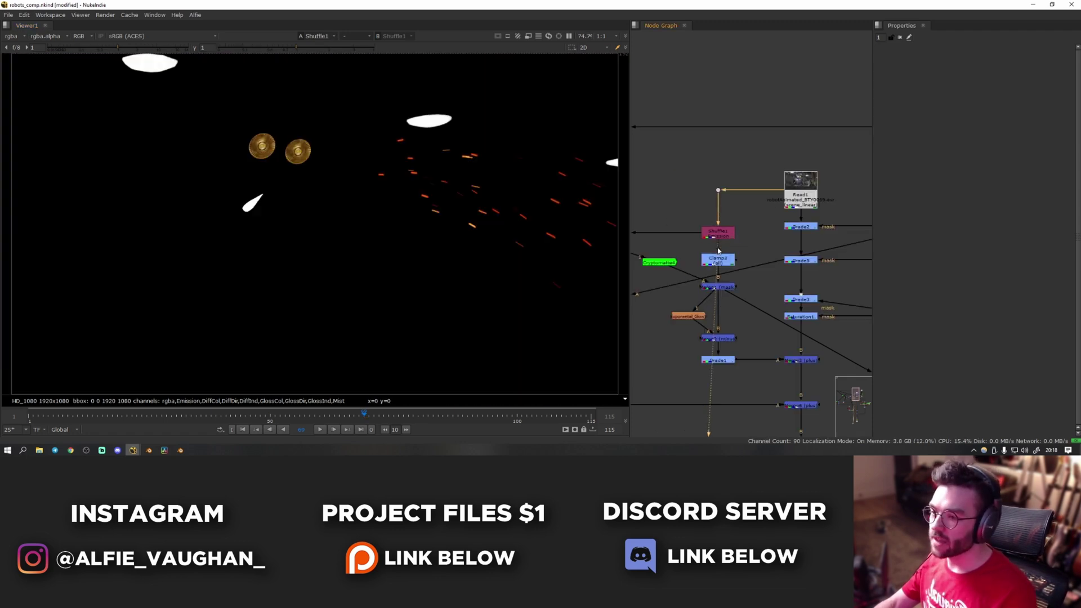
Step: View the Clamp3 output of the Emission pass and the flame isolated by the Merge1 mask
scroll(716, 237, "up", 4)
left_click(740, 282)
key("1")
left_click(732, 350)
key("1")
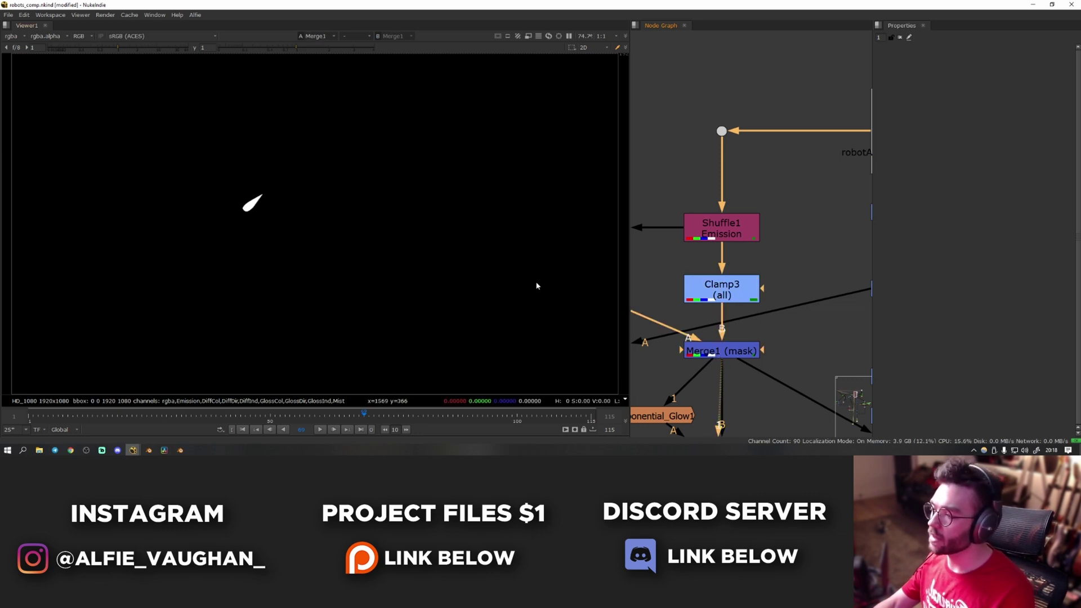
Step: View the mask merges in the neighbouring emission branches that isolate the eyes and the ceiling lamps
middle_click_drag(699, 297, 808, 257)
scroll(808, 258, "down", 5)
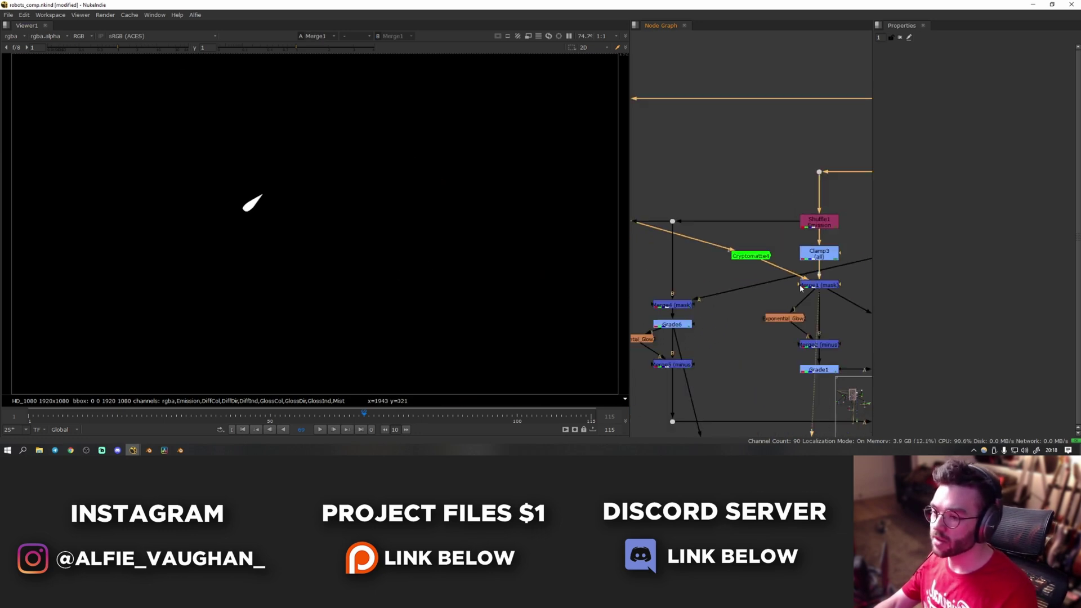
left_click(683, 298)
key("1")
middle_click_drag(684, 302, 847, 255)
left_click(724, 257)
key("1")
middle_click_drag(656, 247, 827, 275)
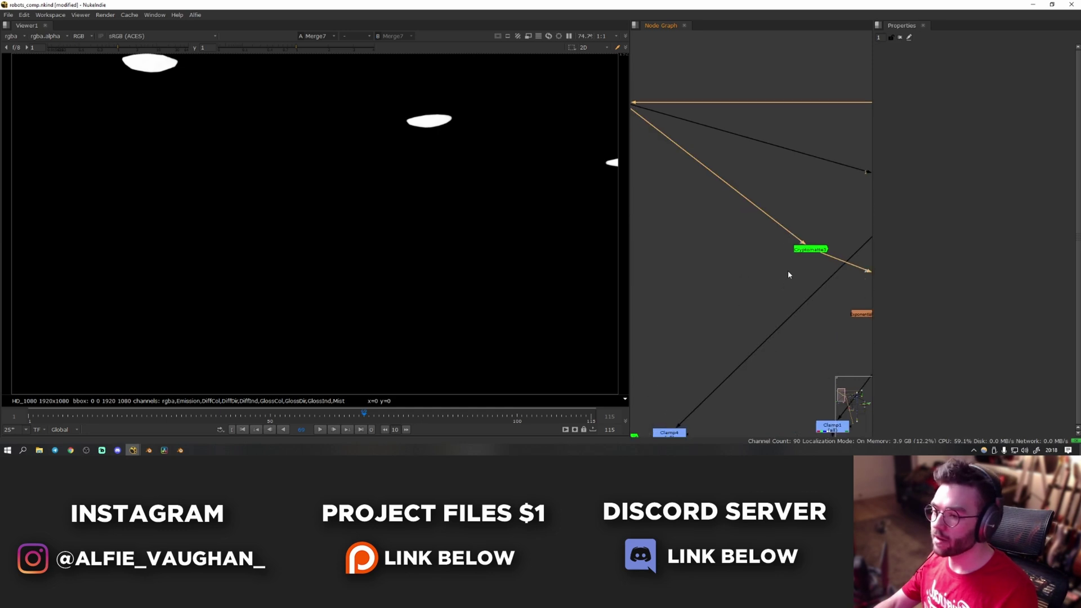
Step: View the Merge13 output that isolates the sparks from the Emission pass
middle_click_drag(673, 367, 779, 310)
scroll(779, 309, "down", 4)
middle_click_drag(789, 361, 749, 315)
scroll(749, 314, "up", 3)
left_click(744, 315)
key("1")
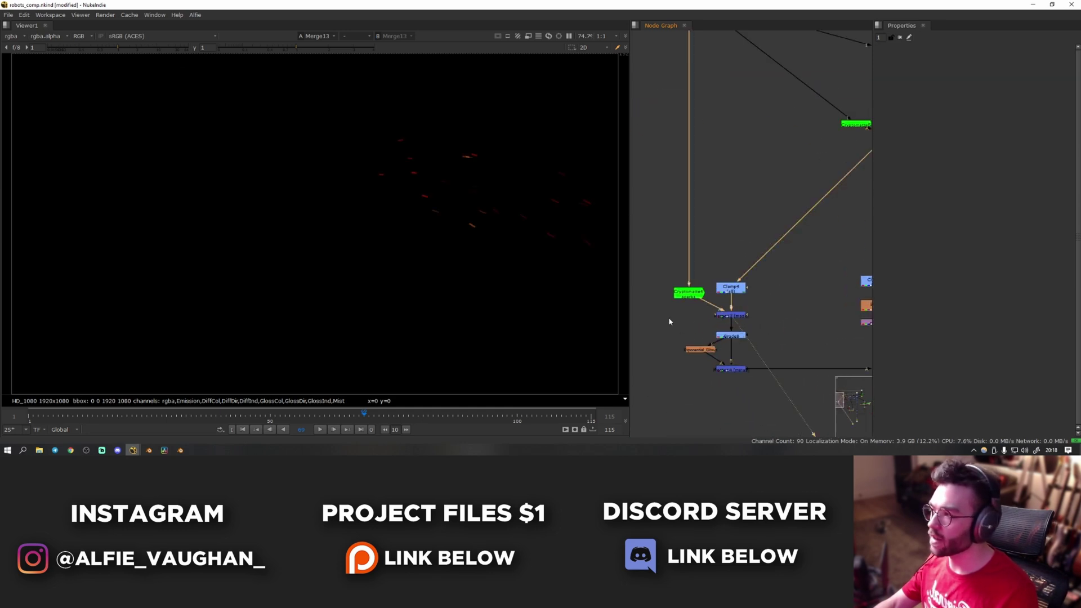
Step: View the glow-only merge of the flame branch beneath its exponential glow node
middle_click_drag(756, 357, 656, 294)
scroll(657, 294, "down", 3)
middle_click_drag(833, 220, 683, 259)
scroll(683, 259, "up", 4)
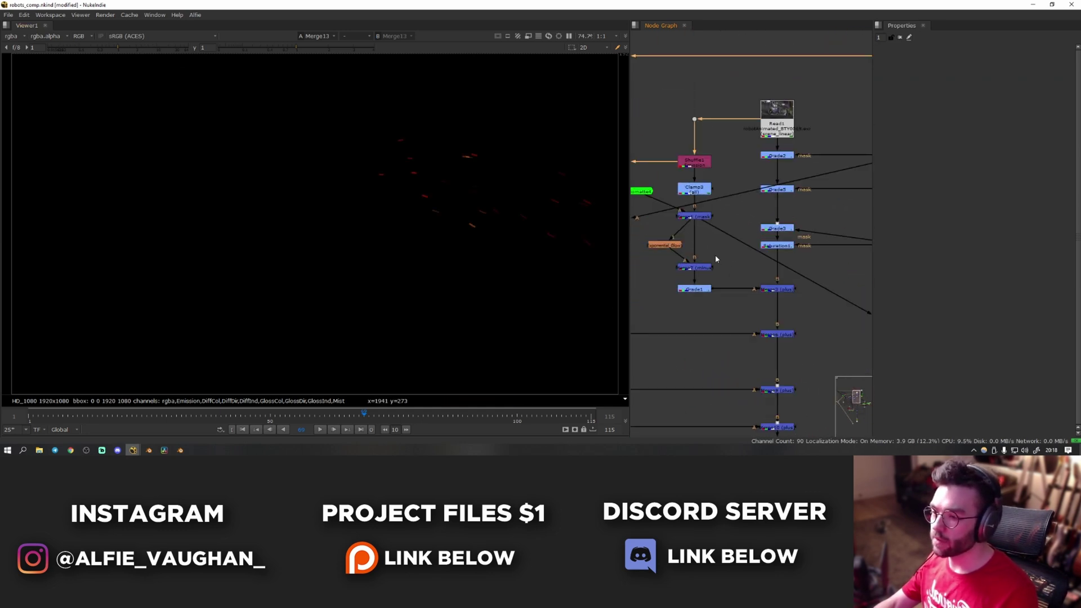
left_click(694, 267)
key("1")
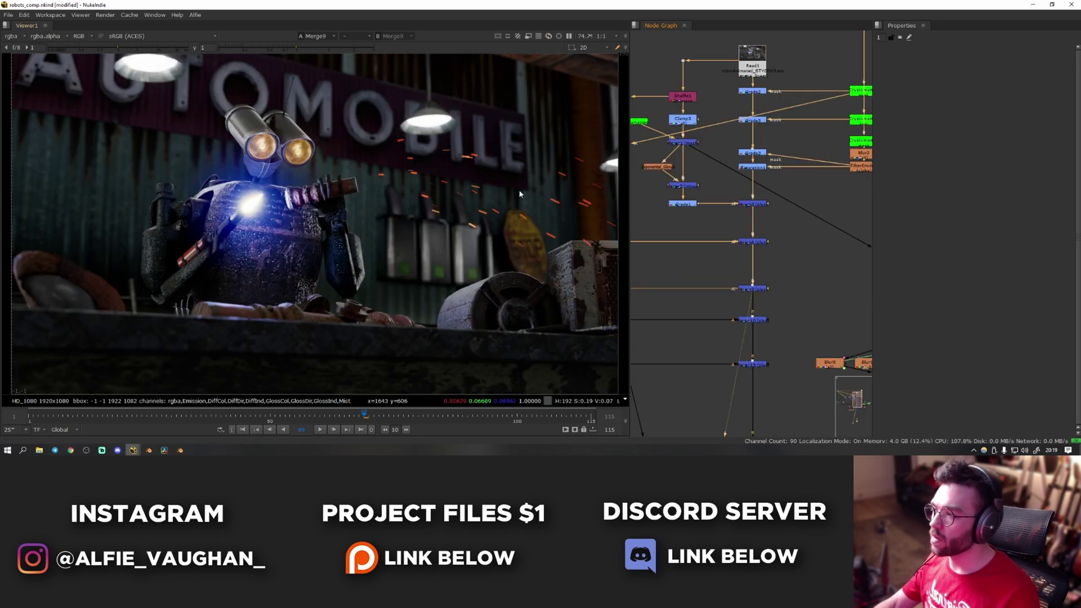
Step: Examine the hanging lamp's glow up close while toggling Merge9 off and on, and reframe the full image
scroll(484, 120, "up", 5)
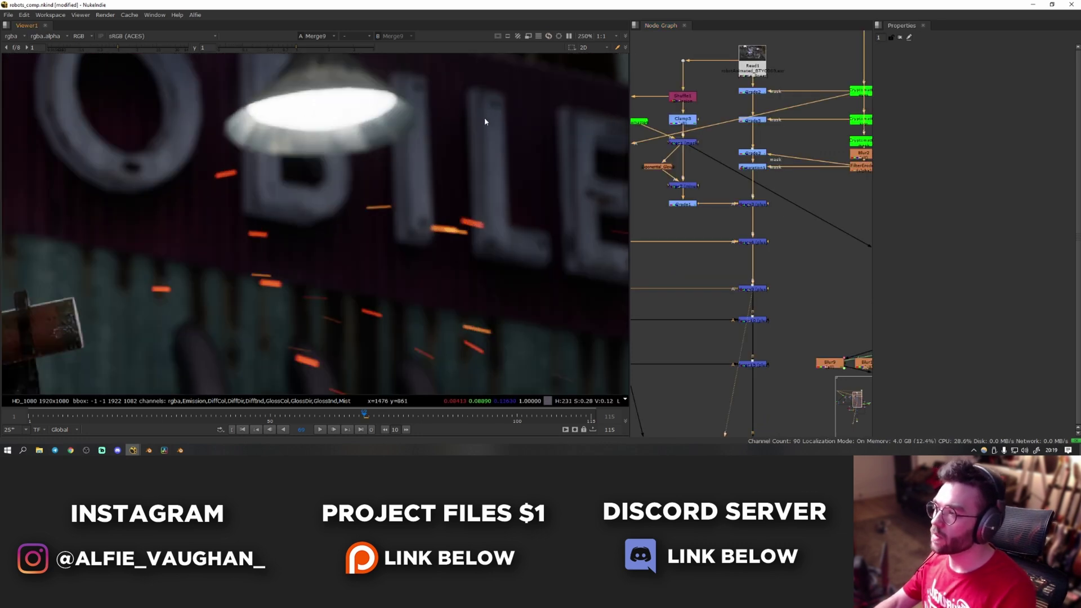
middle_click_drag(484, 118, 558, 188)
left_click(753, 289)
key("d")
key("d")
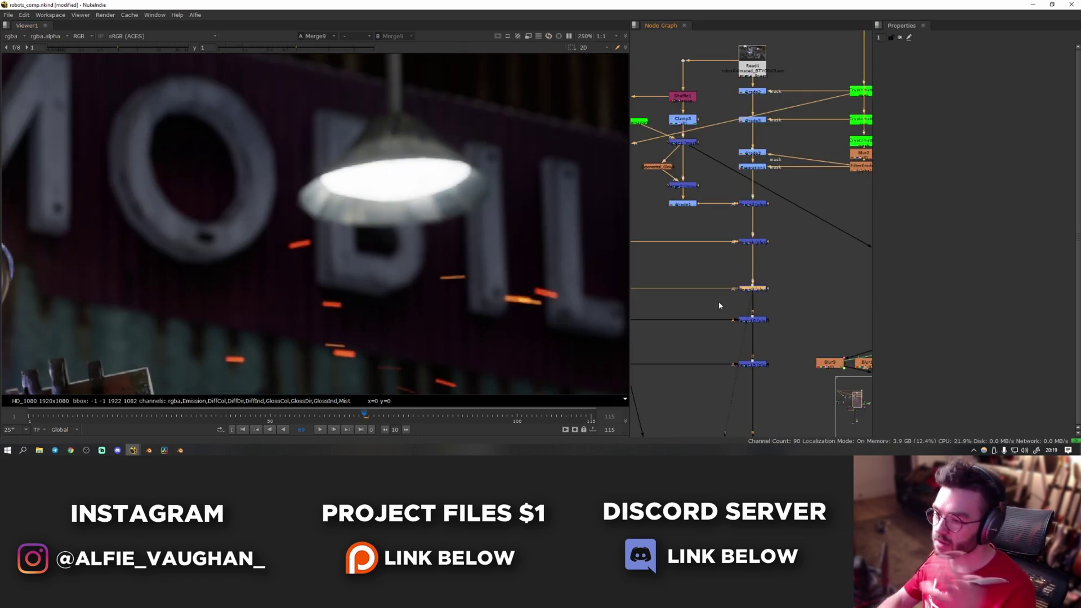
key("f")
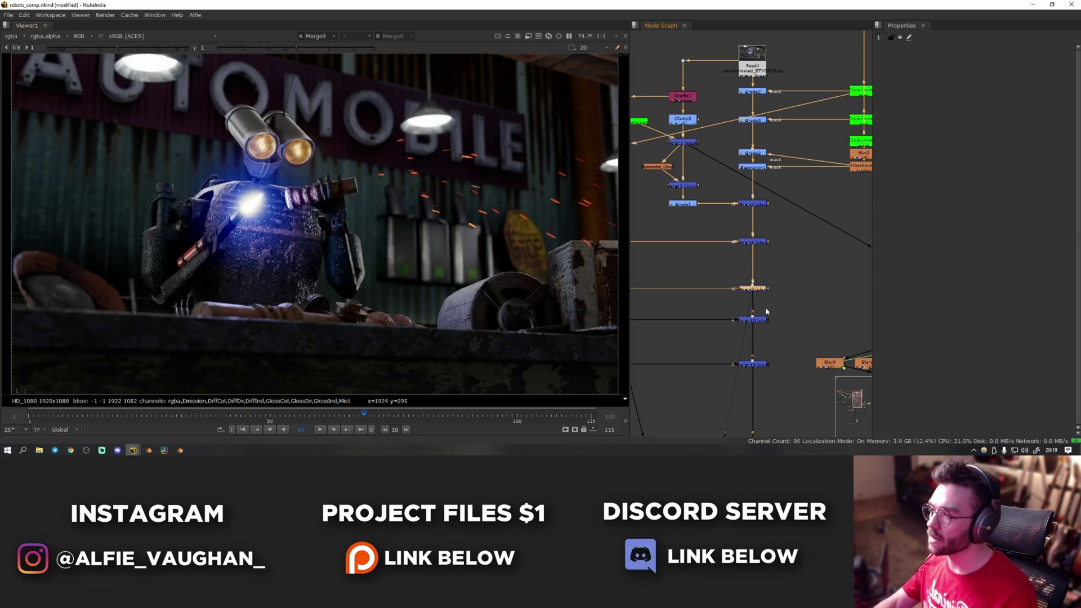
Step: Compare the crop, clamp, Dot5 glow and blur outputs in the ceiling lamp branch
scroll(765, 311, "down", 6)
scroll(703, 311, "up", 5)
left_click(706, 314)
key("1")
left_click(735, 301)
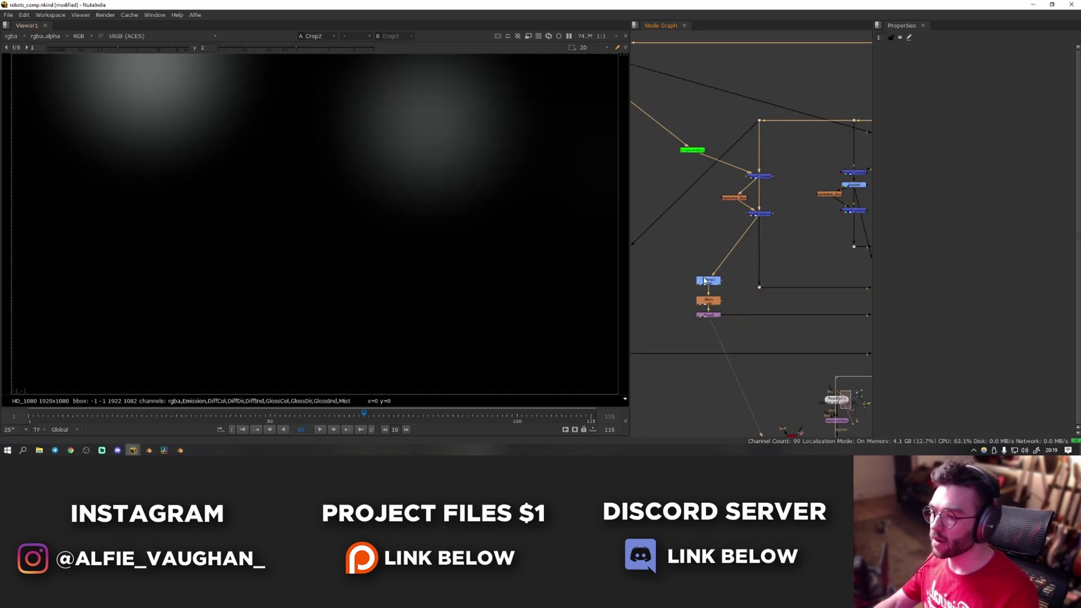
left_click(704, 280)
key("1")
left_click(707, 302)
left_click(759, 287)
key("1")
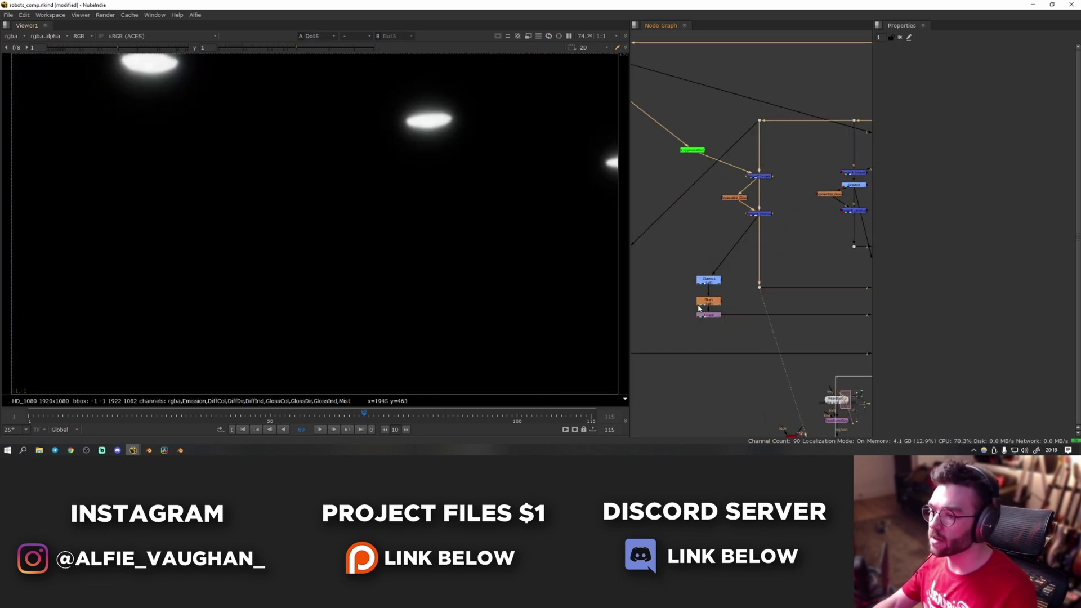
left_click(712, 304)
key("1")
Step: View the composite at Merge10 and examine the lamp and sparks up close
scroll(794, 297, "down", 5)
middle_click_drag(819, 299, 676, 299)
scroll(737, 302, "up", 5)
left_click(718, 304)
key("1")
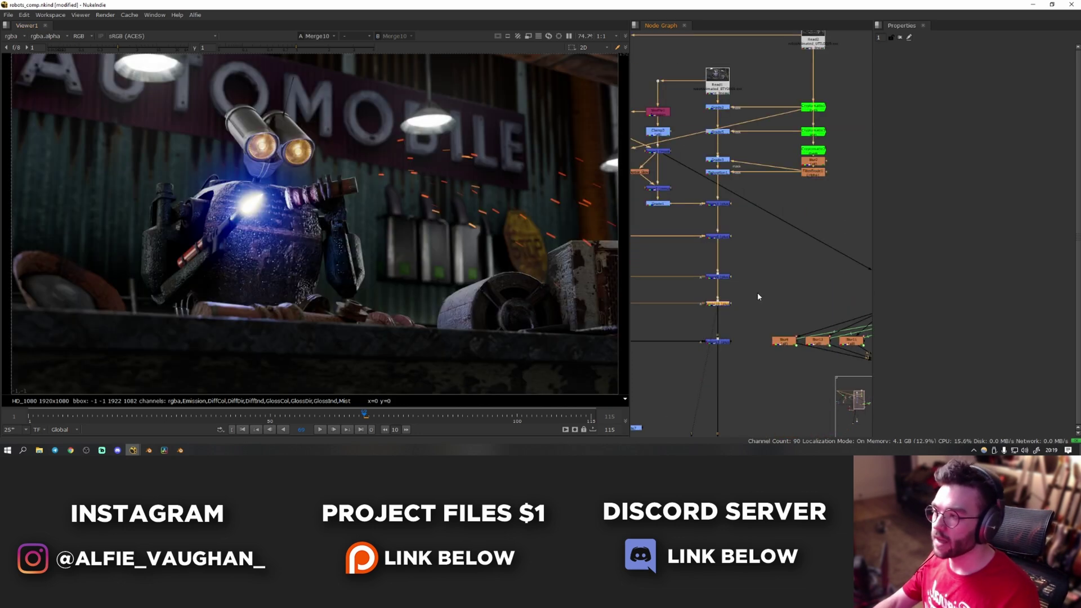
scroll(480, 115, "up", 3)
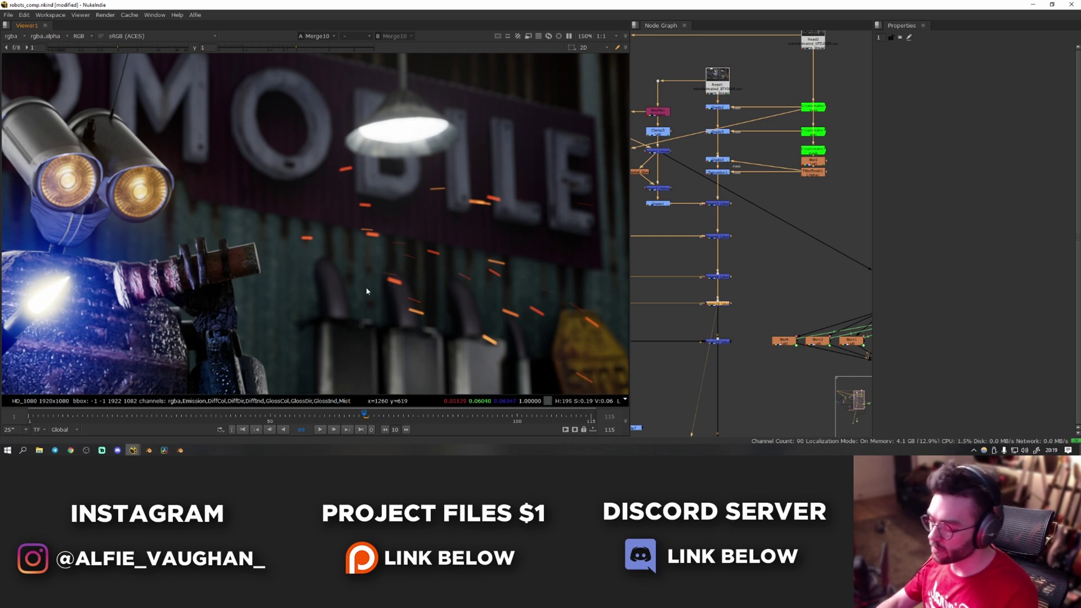
key("f")
scroll(519, 176, "up", 4)
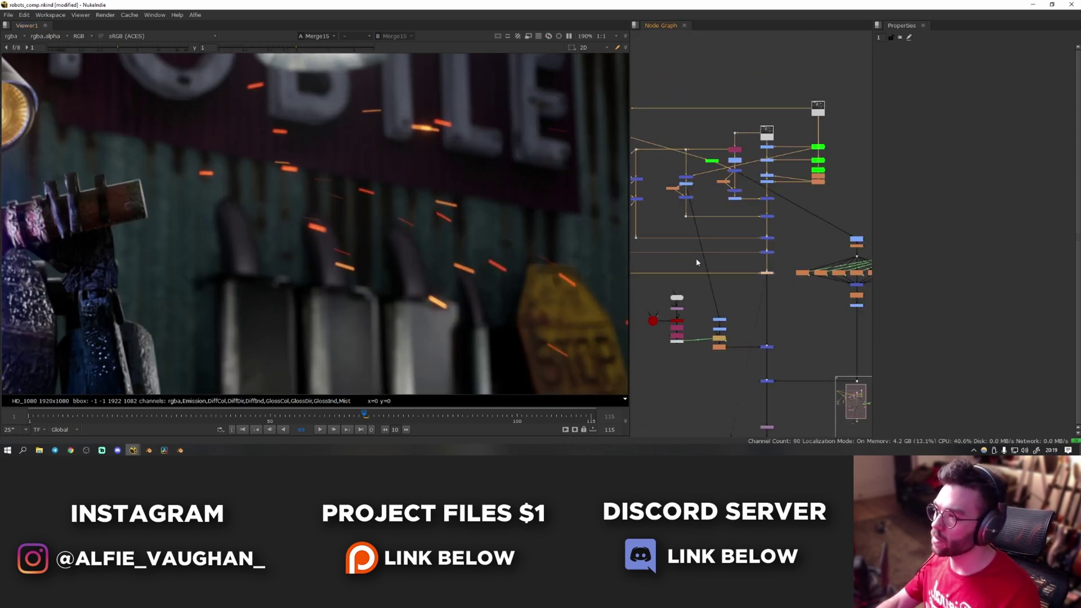
Step: View the VolumeRays1 light beams coming from the robot's eyes up close
scroll(697, 263, "down", 3)
middle_click_drag(689, 261, 802, 286)
scroll(802, 273, "up", 5)
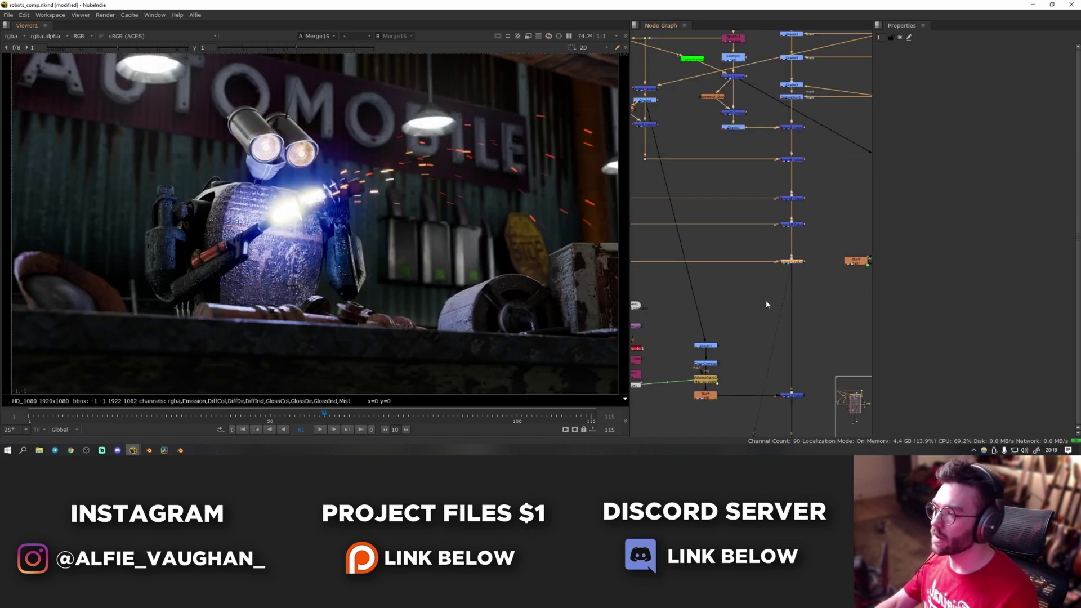
scroll(802, 173, "up", 1)
left_click(736, 282)
middle_click_drag(766, 304, 817, 197)
key("1")
scroll(259, 153, "up", 3)
scroll(286, 140, "up", 2)
scroll(818, 198, "up", 1)
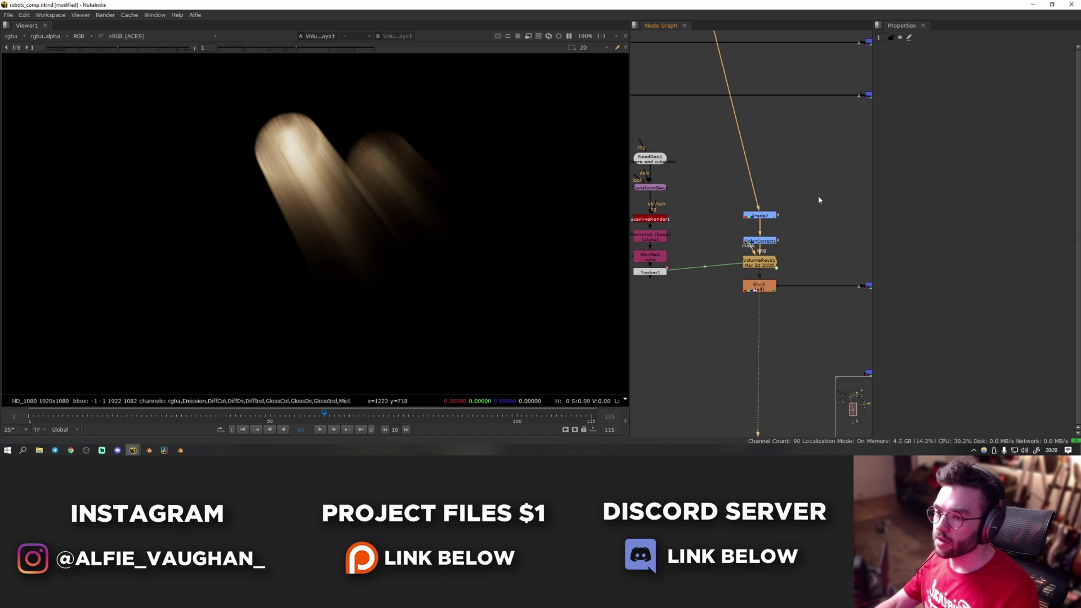
Step: View the Grade7 and ColorCorrect1 outputs that feed VolumeRays1
left_click(760, 215)
key("1")
key("f")
scroll(759, 226, "up", 3)
left_click(778, 254)
key("1")
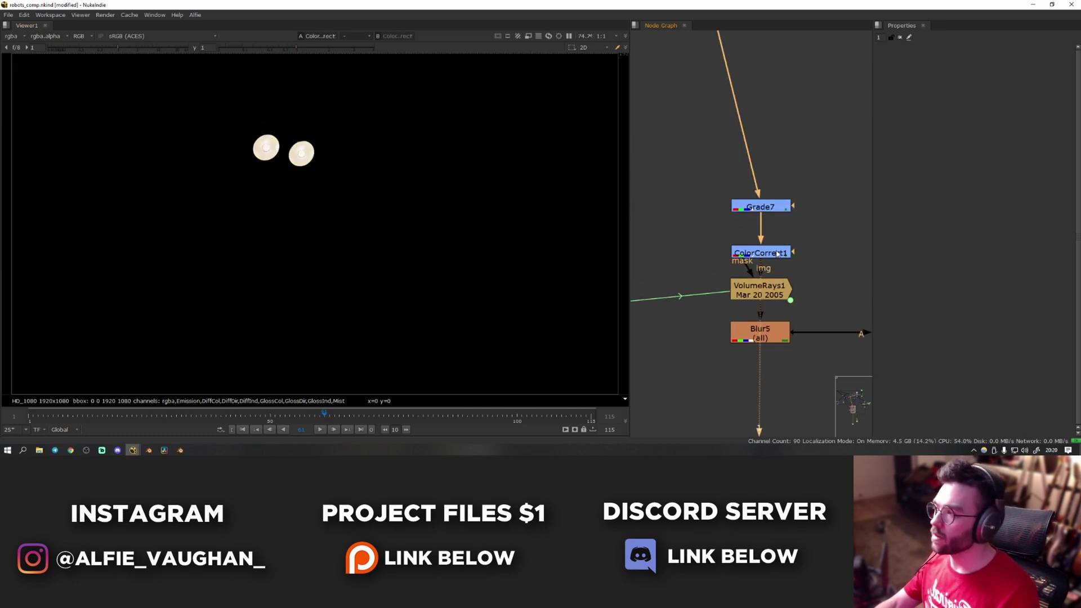
key("1")
Step: View the ReadGeo1 geometry in the 3D viewer and orbit around it
scroll(738, 265, "down", 4)
scroll(777, 220, "up", 2)
mouse_move(698, 223)
middle_mouse_down()
mouse_move(777, 220)
mouse_move(706, 225)
middle_mouse_up()
scroll(796, 248, "down", 3)
scroll(692, 209, "up", 3)
middle_click_drag(693, 188, 755, 207)
left_click(744, 200)
key("1")
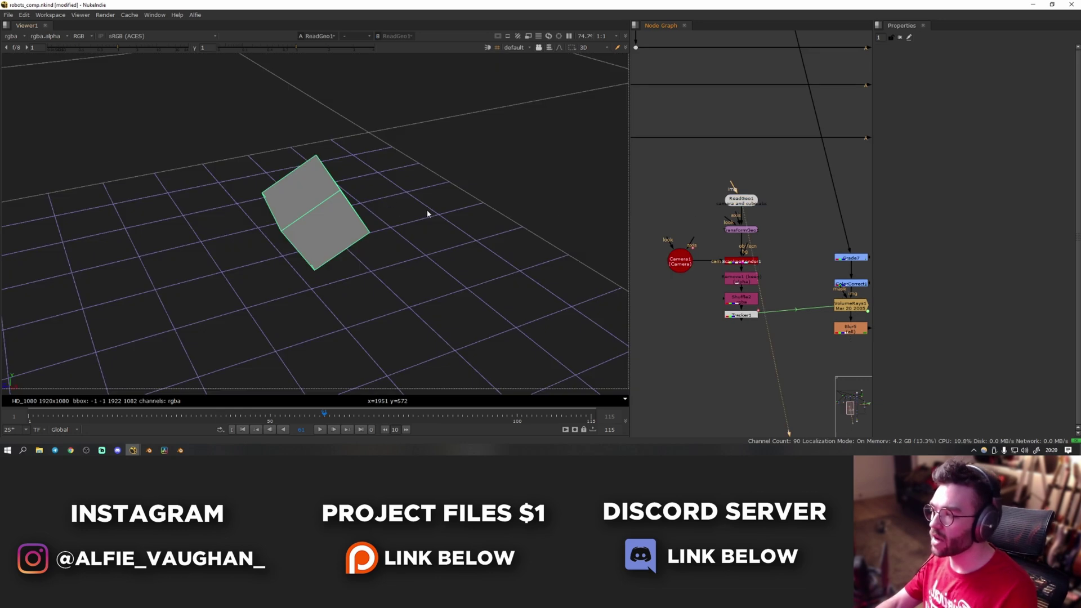
scroll(405, 248, "down", 5)
left_click_drag(432, 260, 330, 243, "ctrl")
Step: View the alpha channel of the scanline-rendered cube
left_click(741, 261)
key("1")
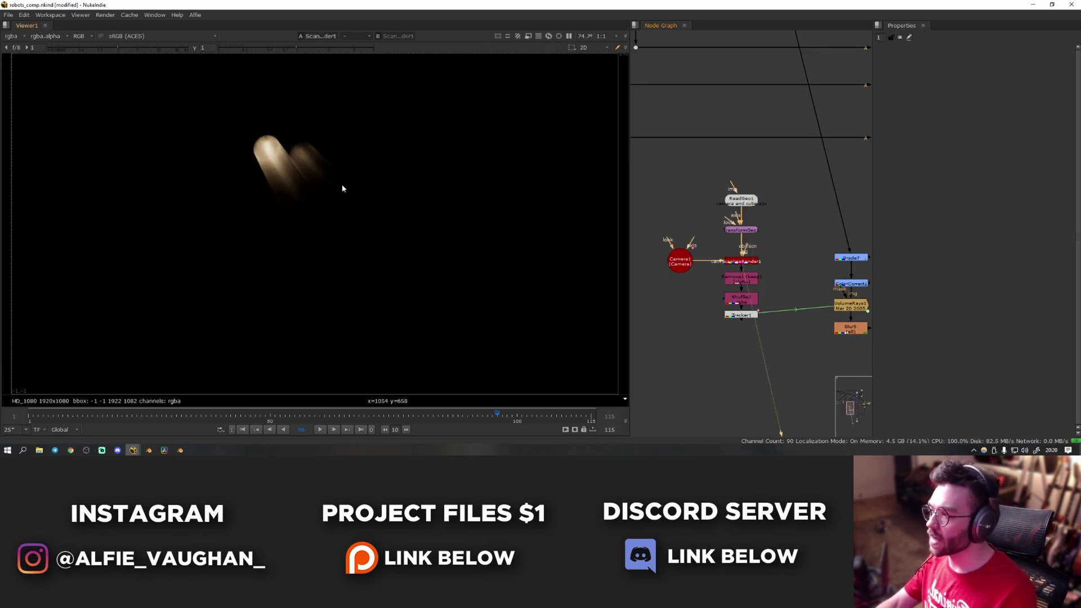
key("a")
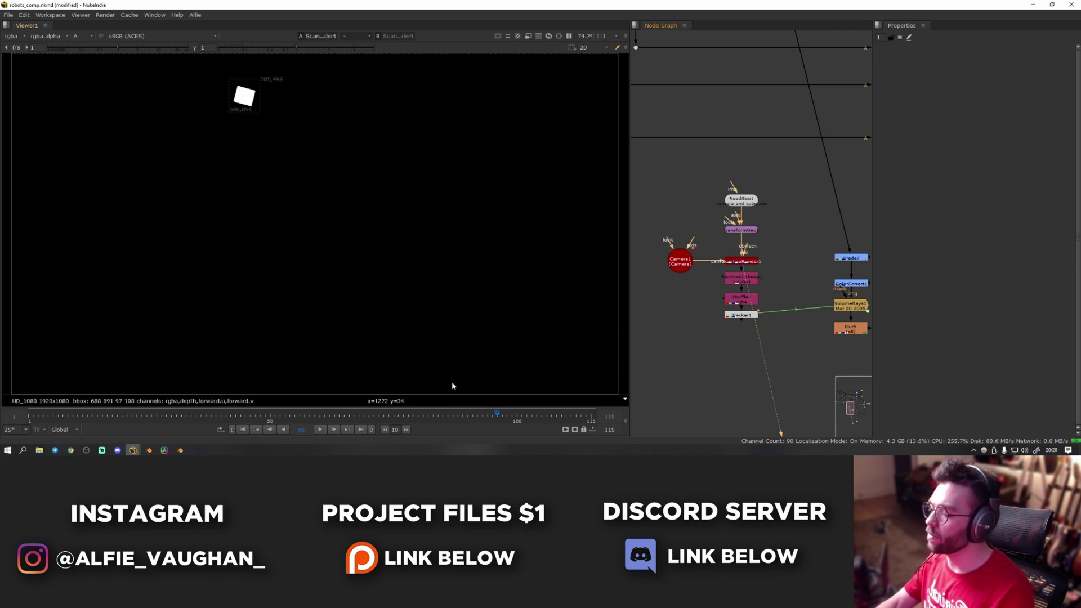
Step: View the Tracker1 output, open the node's properties and scrub the timeline to check the track's motion
left_click(738, 314)
key("1")
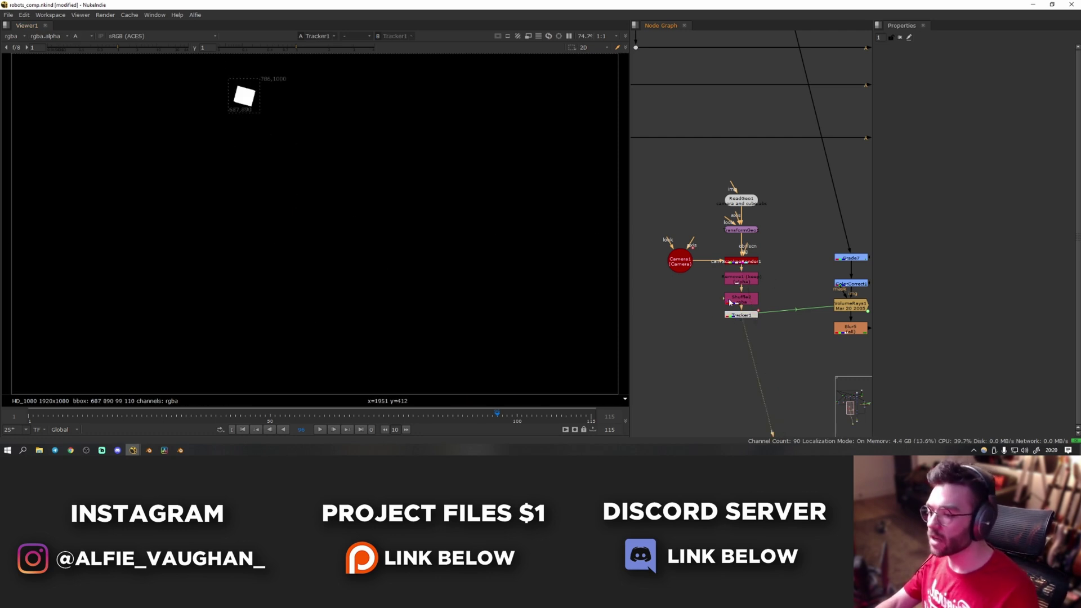
double_click(741, 313)
mouse_move(253, 417)
left_mouse_down()
mouse_move(190, 416)
mouse_move(266, 421)
left_mouse_up()
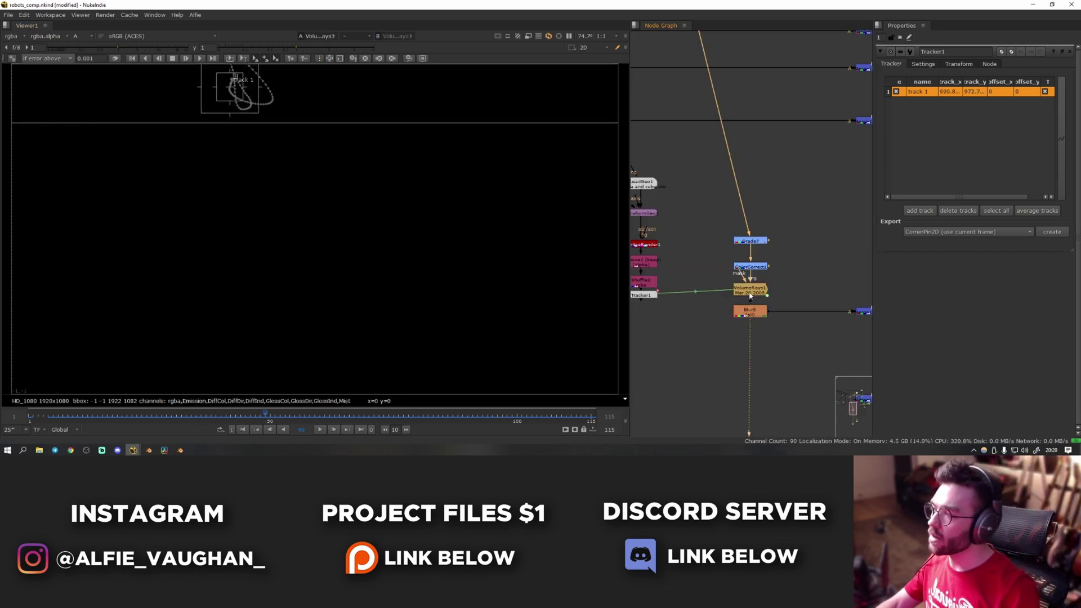
Step: Open the VolumeRays1 properties and compare its rays with the ColorCorrect1 input and the animated volumetrics centre
double_click(758, 295)
key("a")
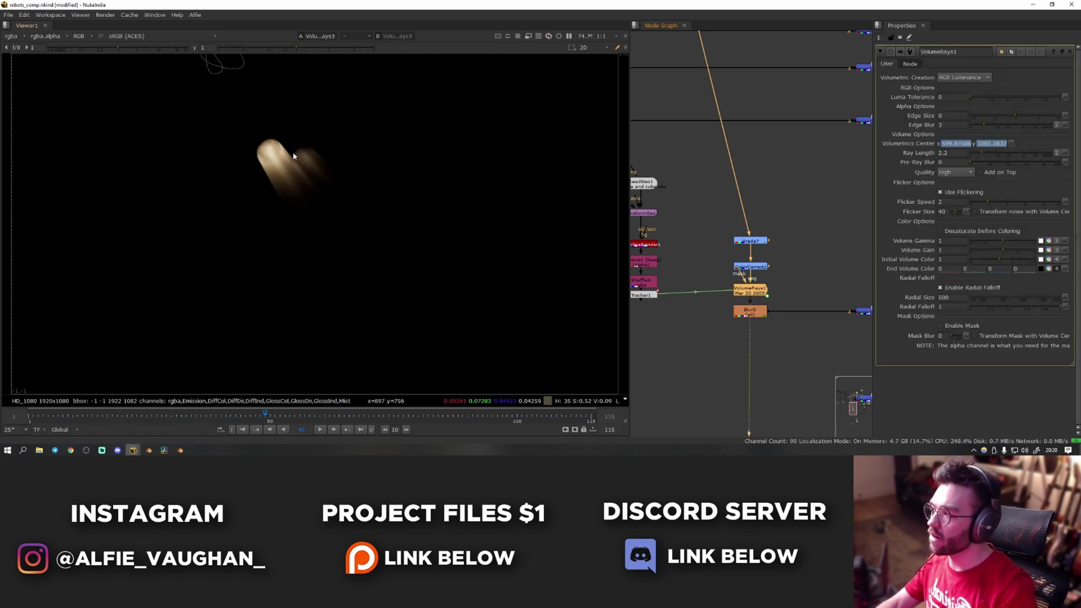
left_click(738, 268)
key("1")
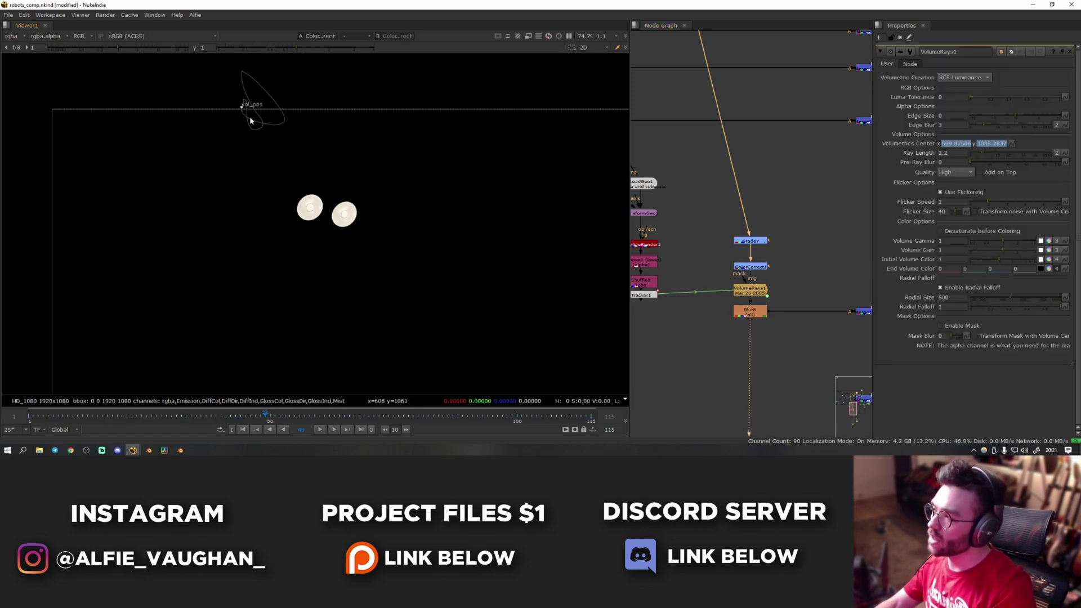
left_click(756, 296)
key("1")
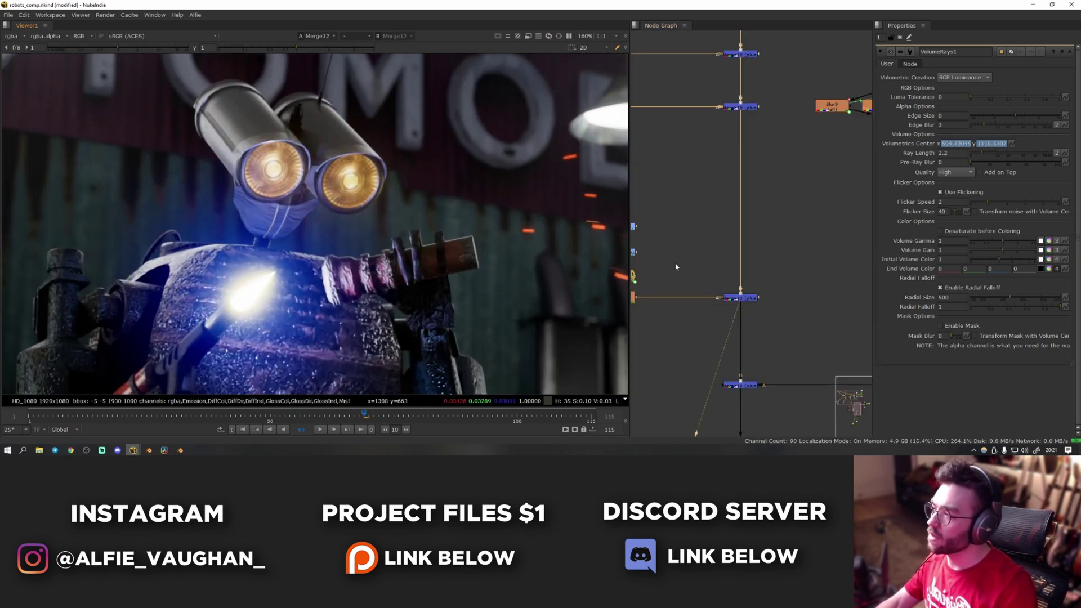
Step: Compare the eye rays with Merge12 disabled and enabled, and view the full-frame Merge11 composite on the welding frame
left_click(741, 297)
key("d")
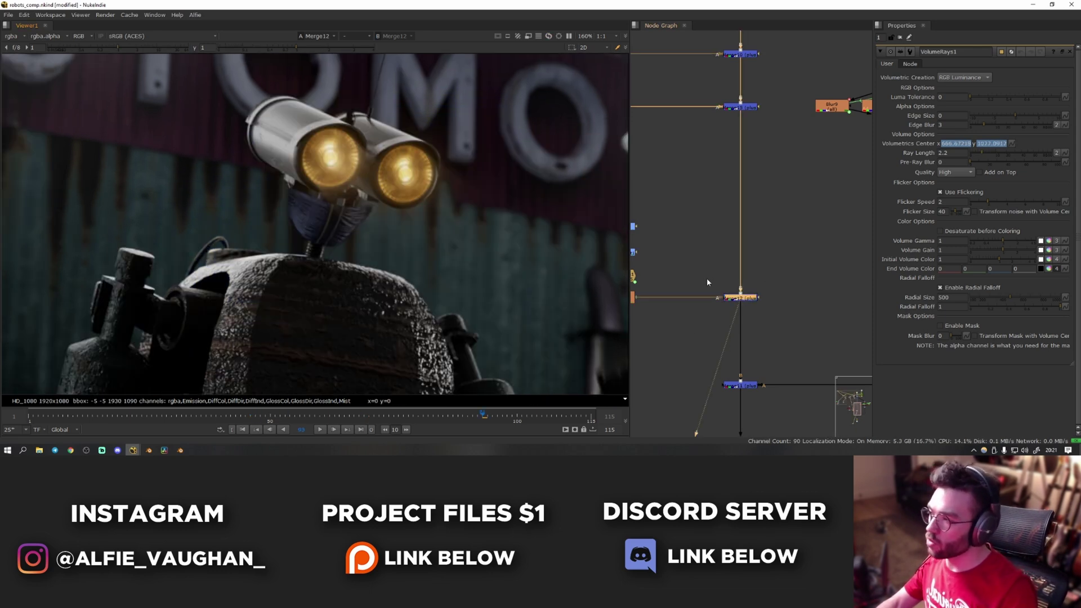
key("d")
key("d")
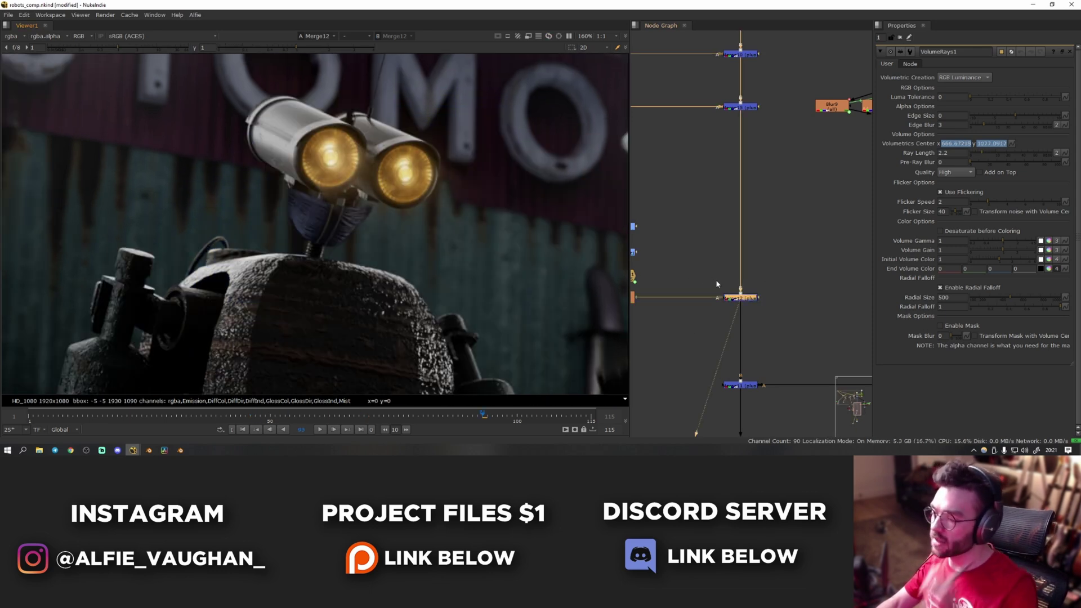
key("f")
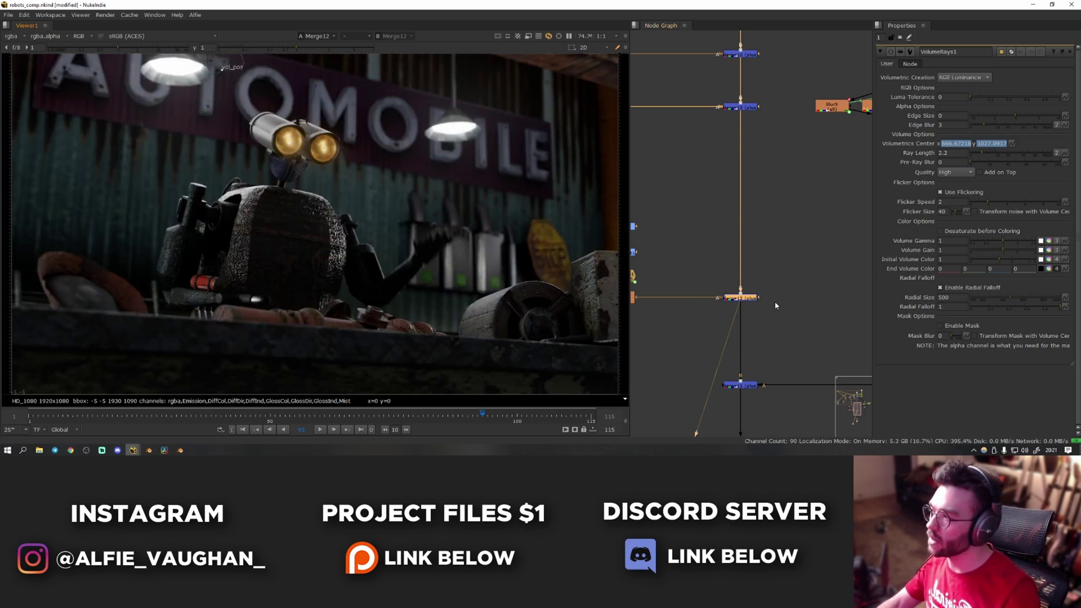
middle_click_drag(782, 339, 760, 275)
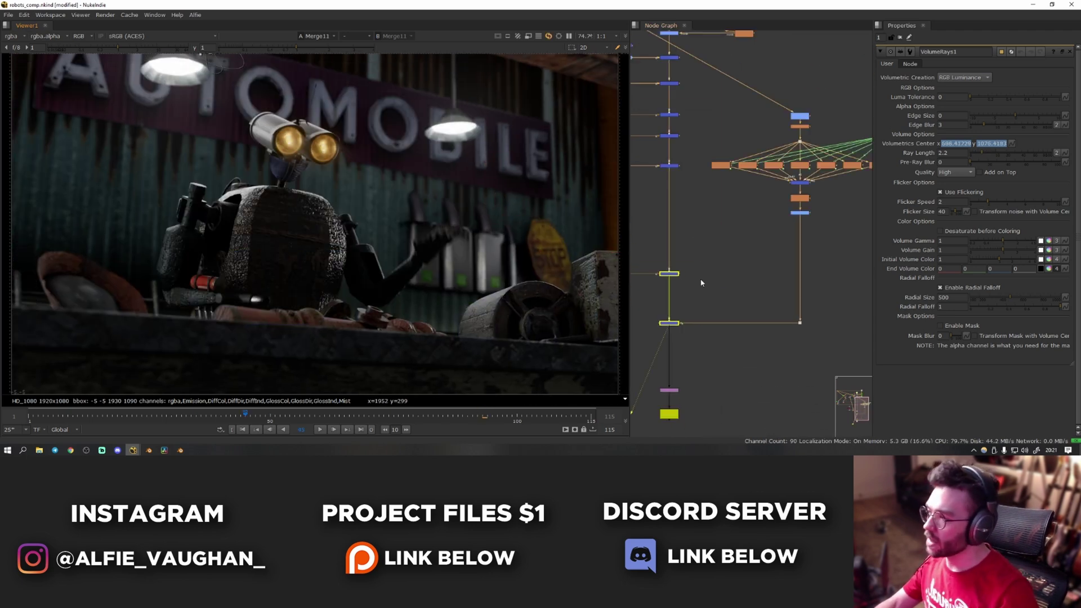
left_click(701, 282)
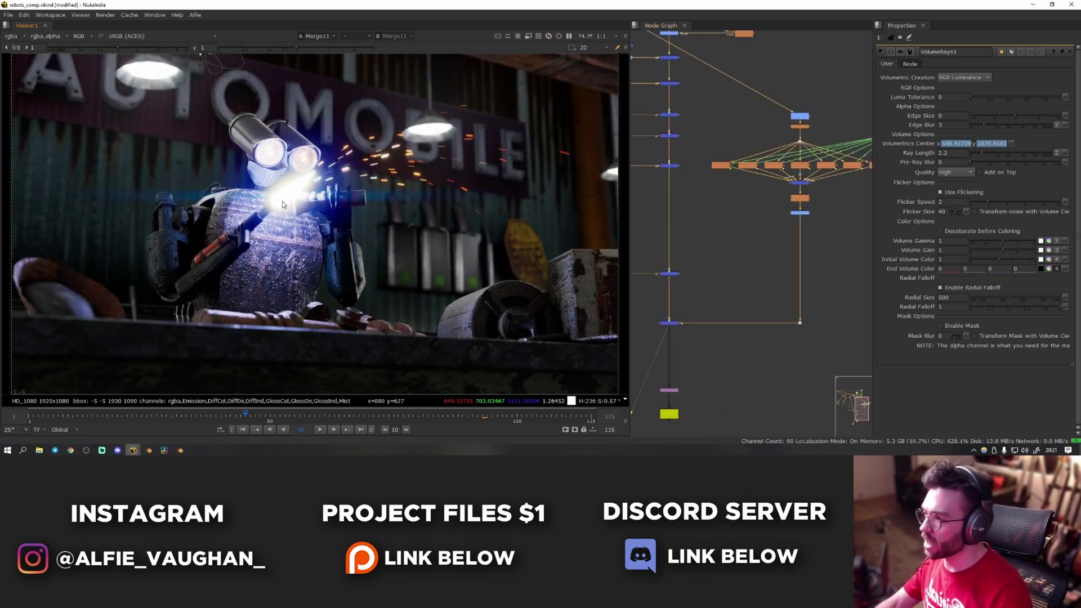
Step: View the Clamp2 output and move that node slightly farther above the FilterErode node
scroll(733, 204, "up", 3)
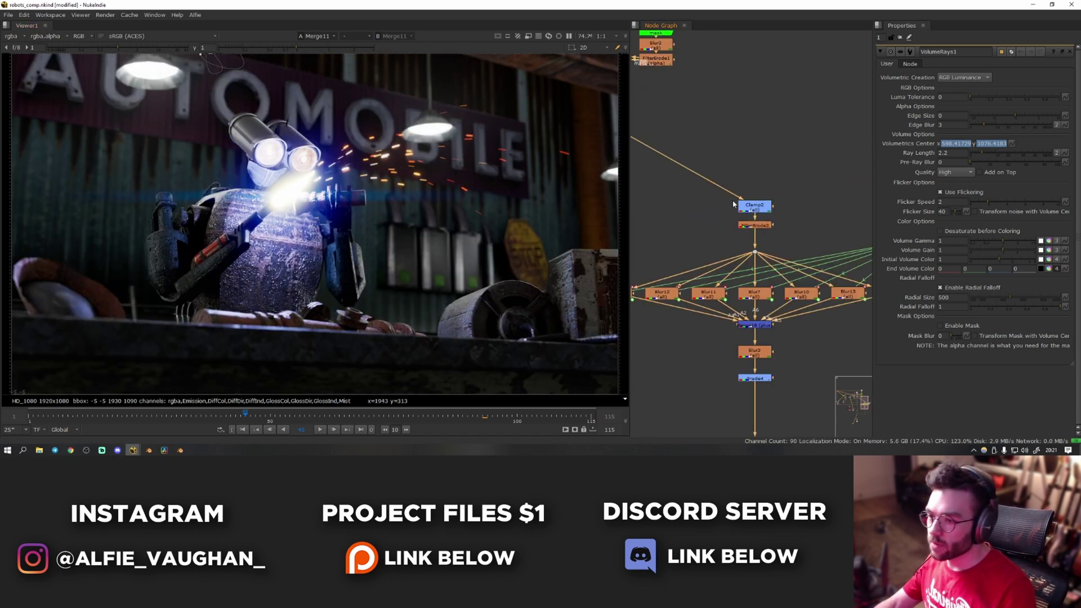
left_click(747, 206)
key("1")
left_click_drag(749, 206, 749, 188)
left_click(726, 197)
scroll(729, 284, "down", 3)
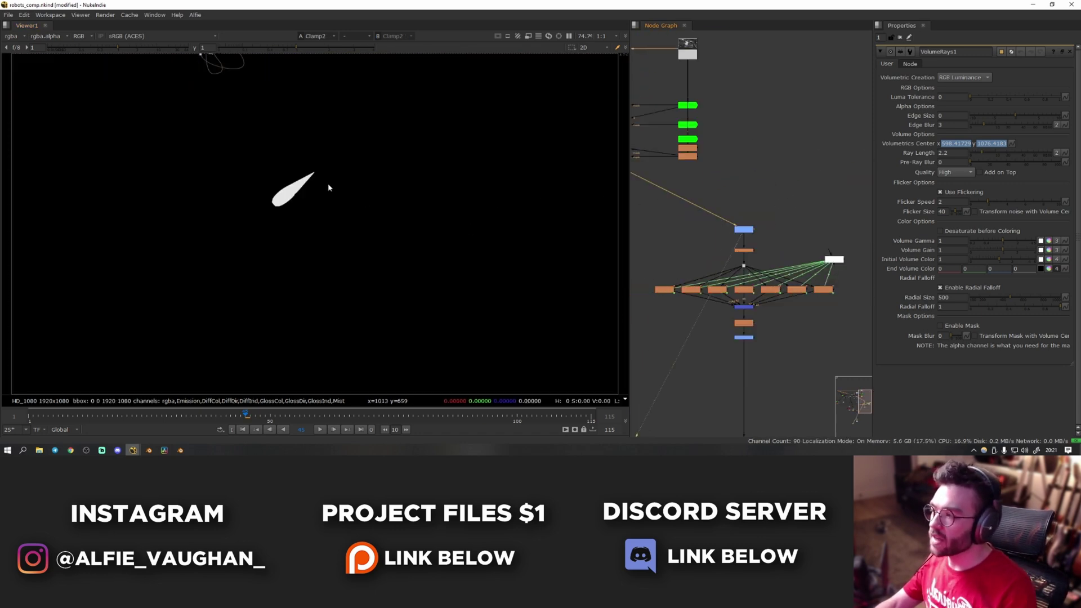
Step: View the FilterErode output and examine the eroded welding highlight up close
left_click(744, 250)
key("1")
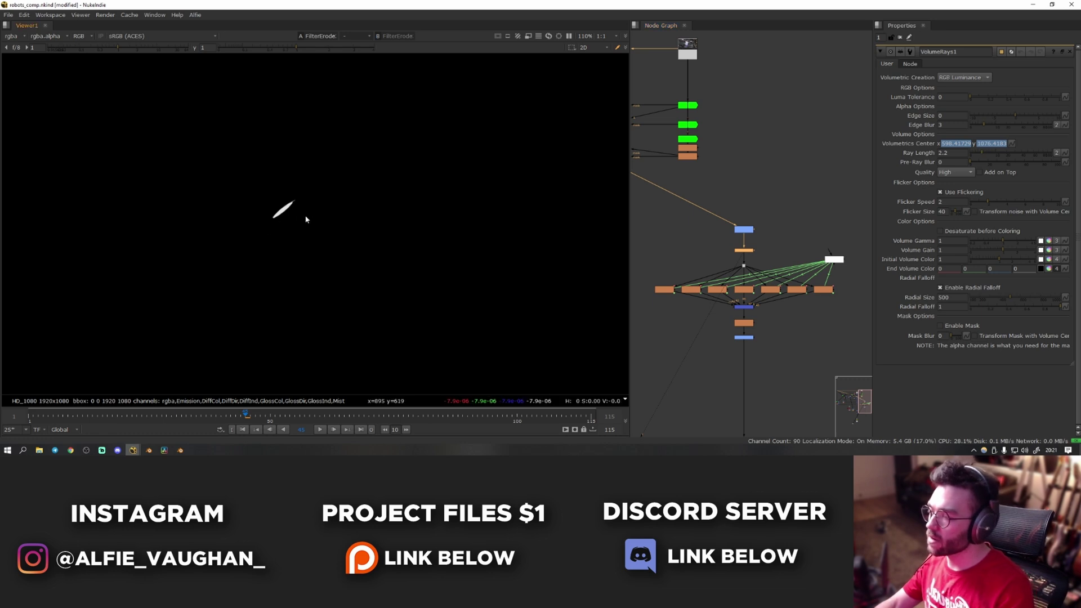
scroll(274, 187, "up", 3)
scroll(749, 255, "up", 2)
Step: View the outputs of several parallel blur nodes below the FilterErode one by one, including Blur10
left_click(719, 296)
key("1")
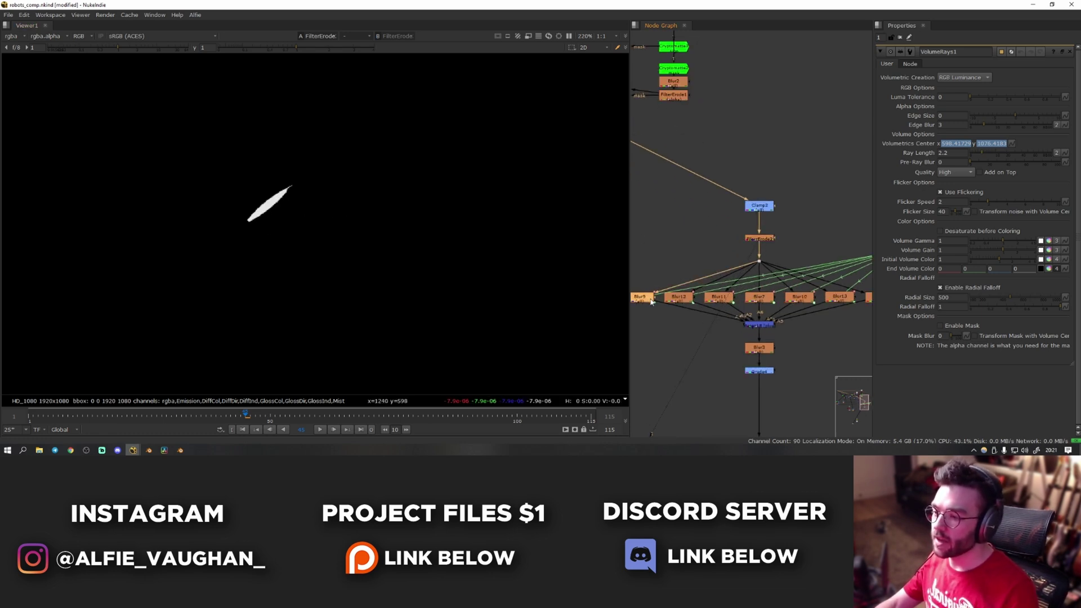
key("1")
left_click(799, 297)
key("1")
middle_click_drag(844, 303, 769, 291)
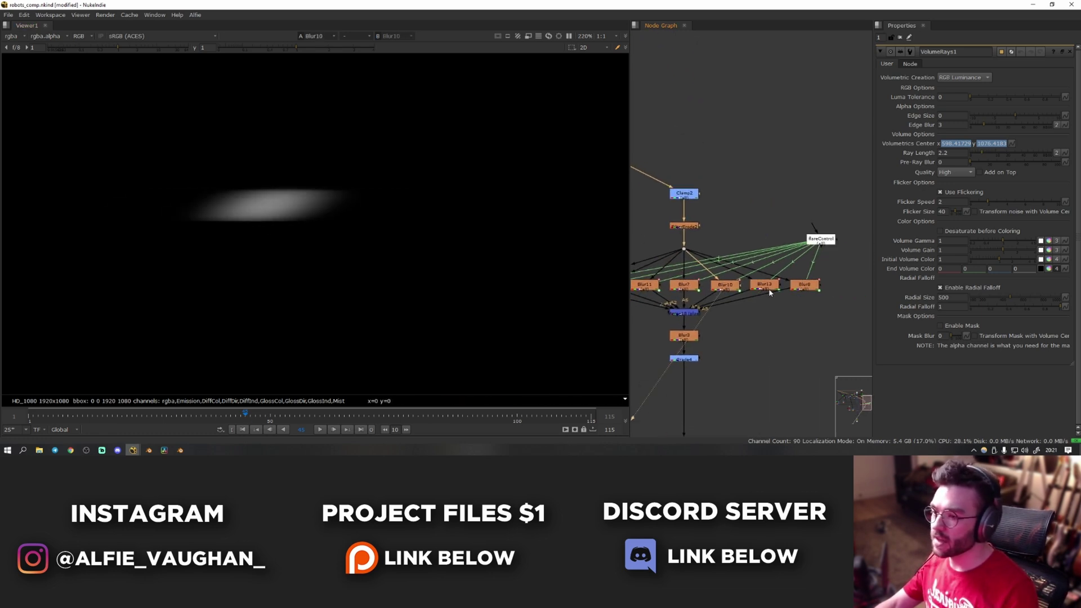
left_click(767, 288)
key("1")
left_click(806, 287)
key("1")
Step: View the combined blur streak at Merge18 and its Grade4 colour, and check it in the Merge11 composite
left_click(685, 313)
key("1")
key("f")
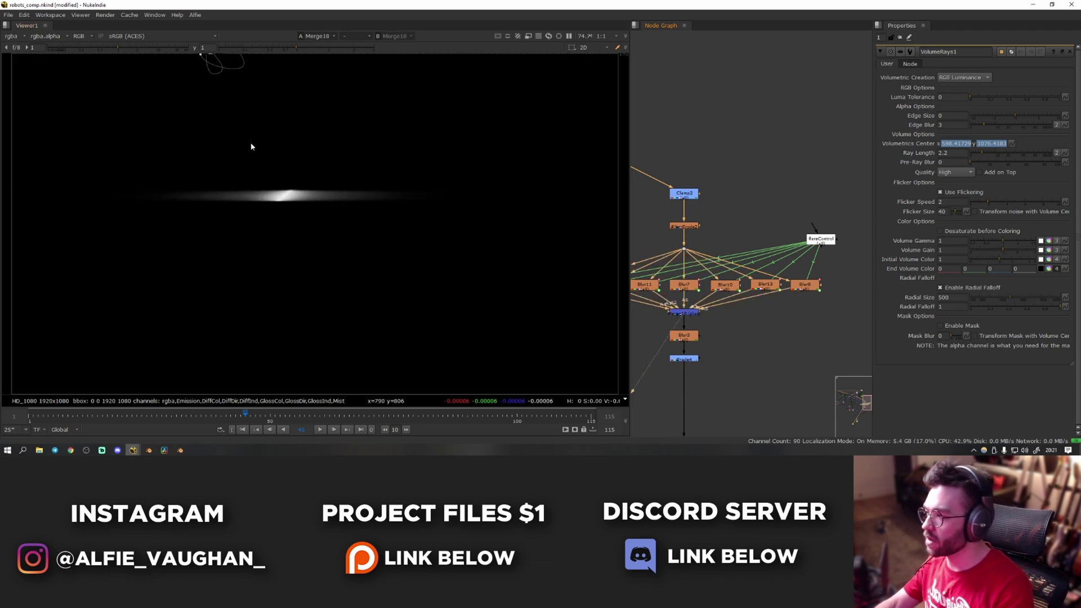
scroll(717, 246, "down", 5)
left_click(682, 299)
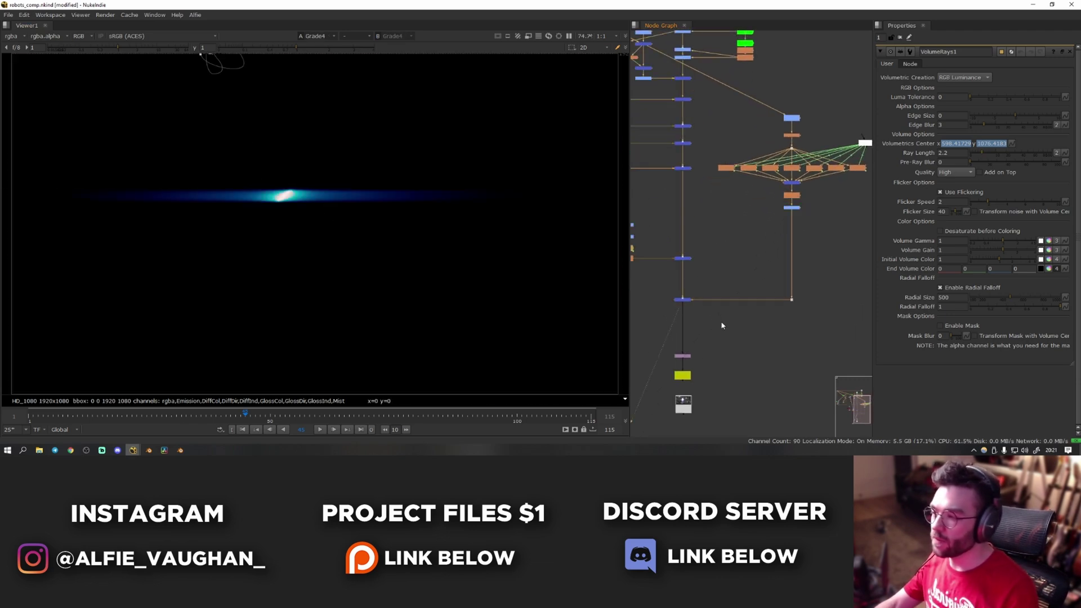
key("1")
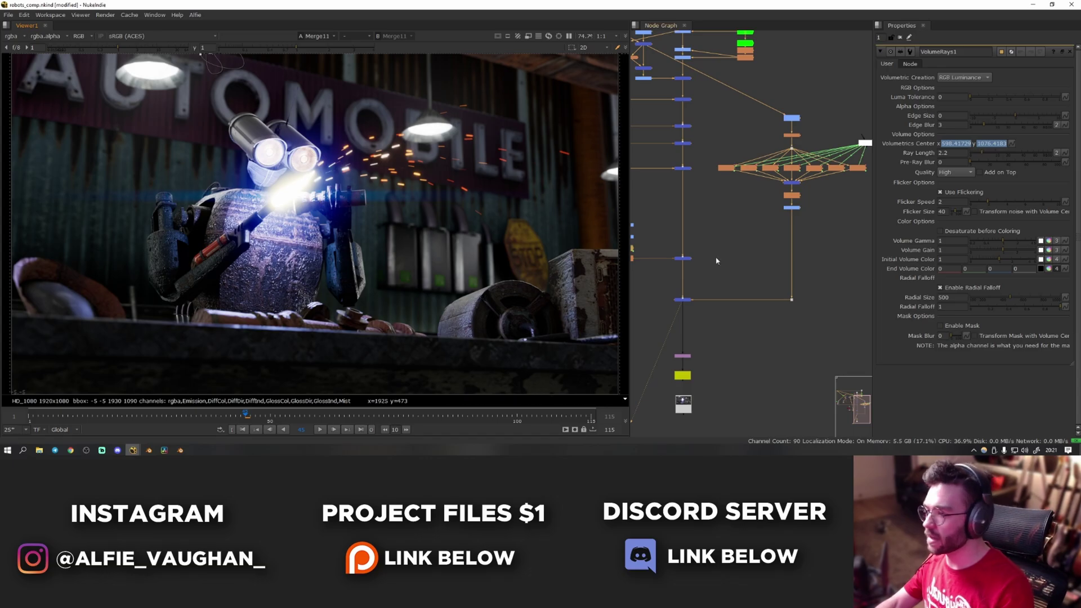